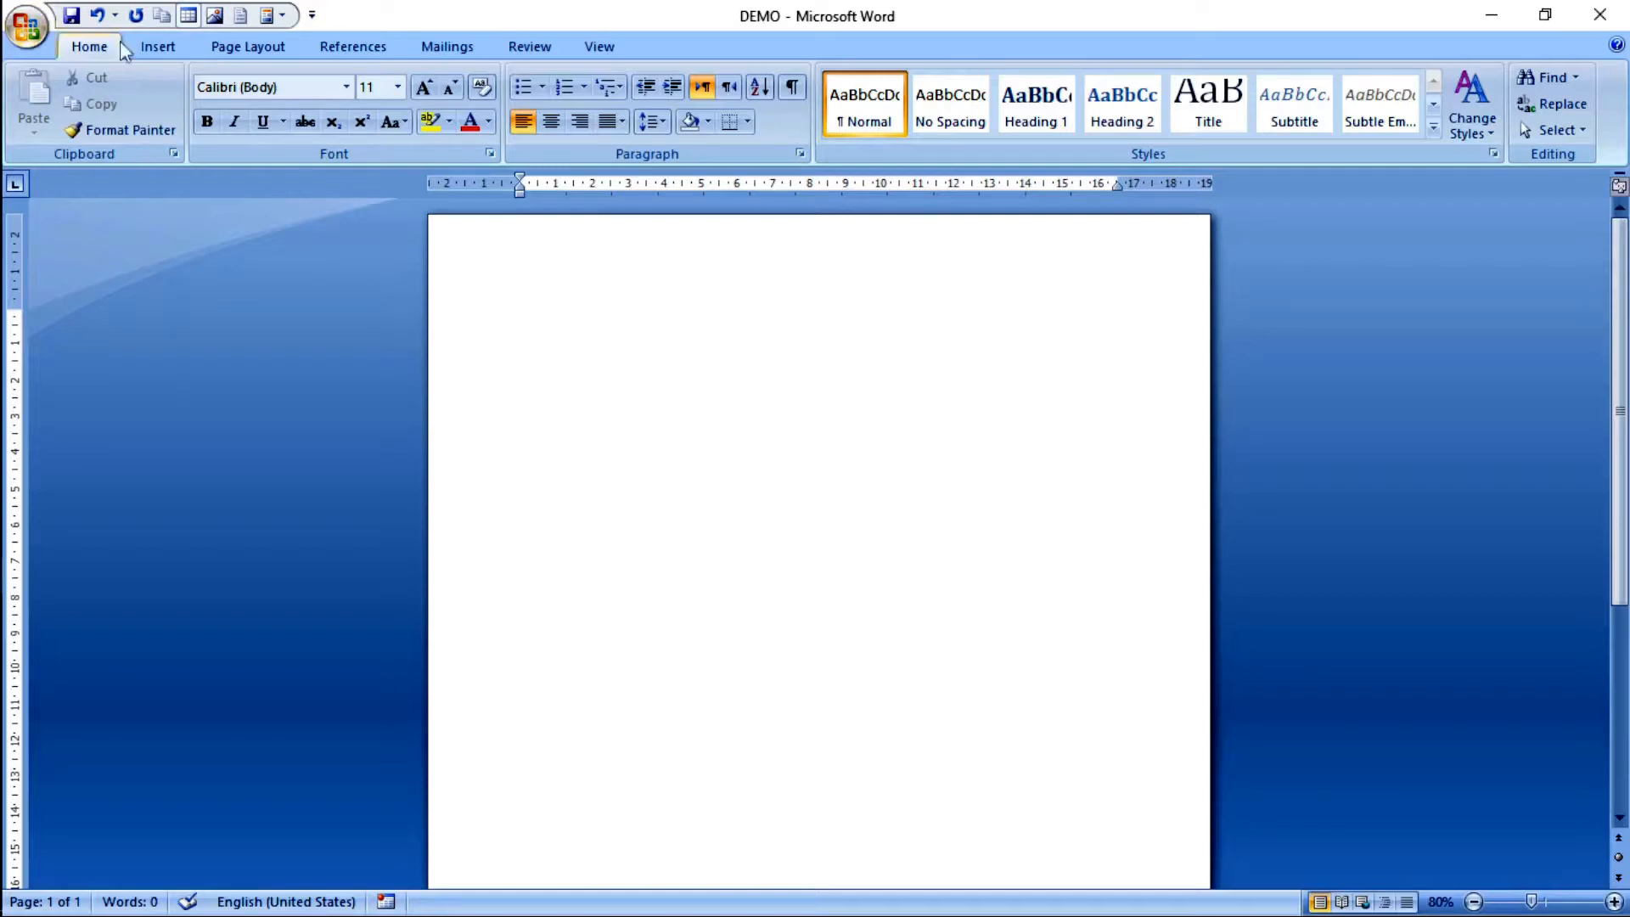
Insert the built-in Binomial Theorem equation into the blank document and leave the equation box.
click(152, 49)
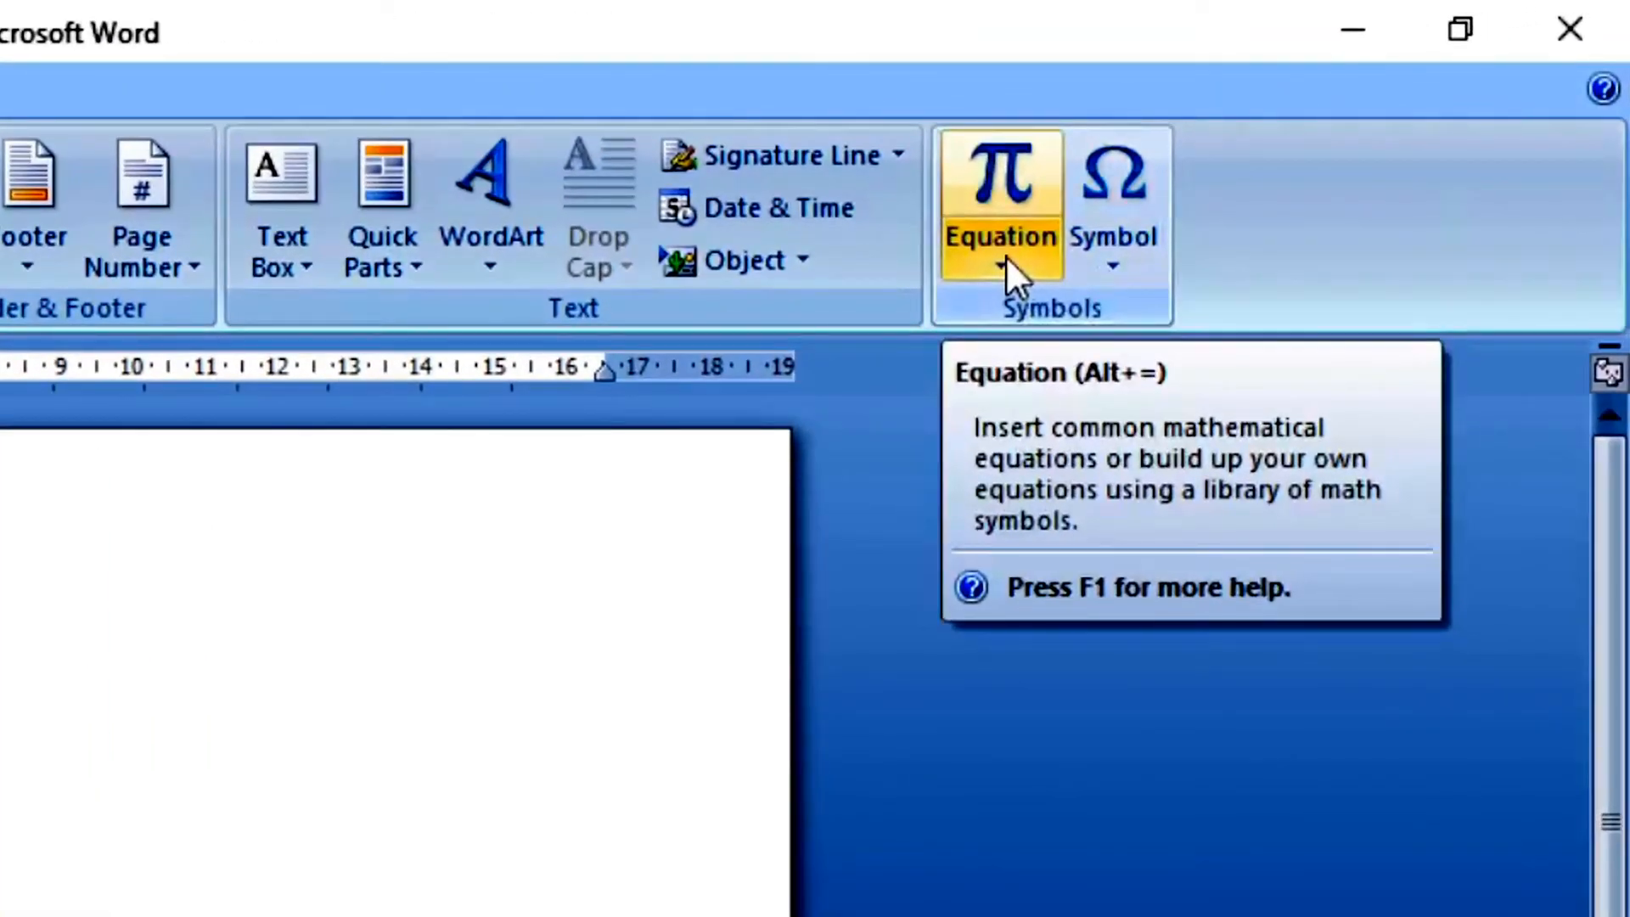
click(1005, 257)
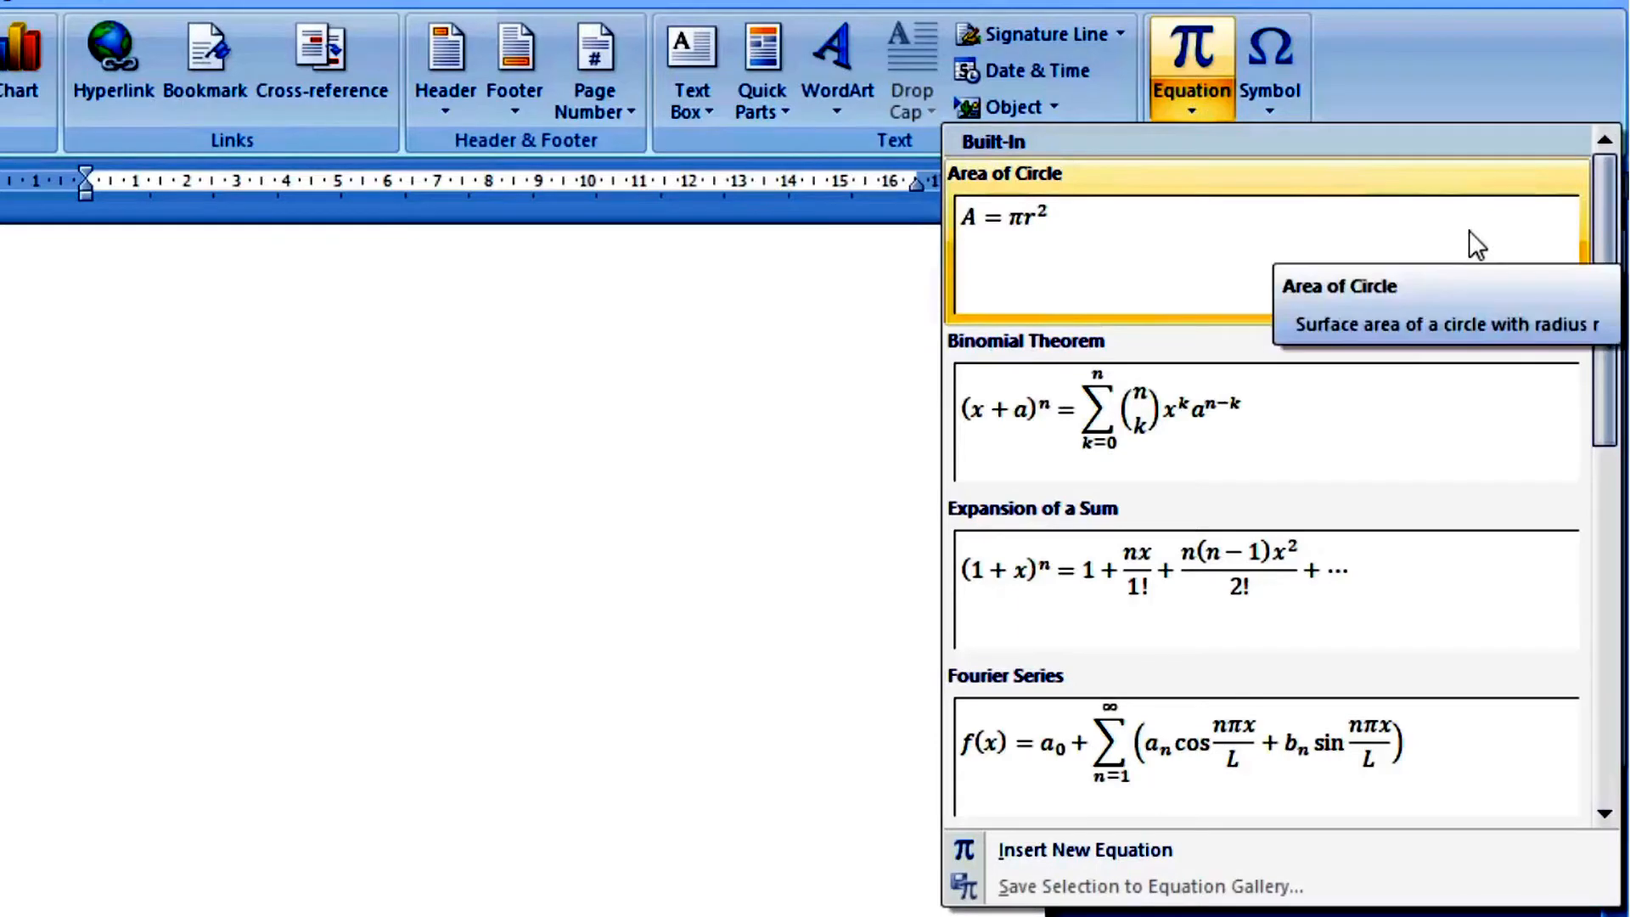
drag(1615, 229, 1610, 635)
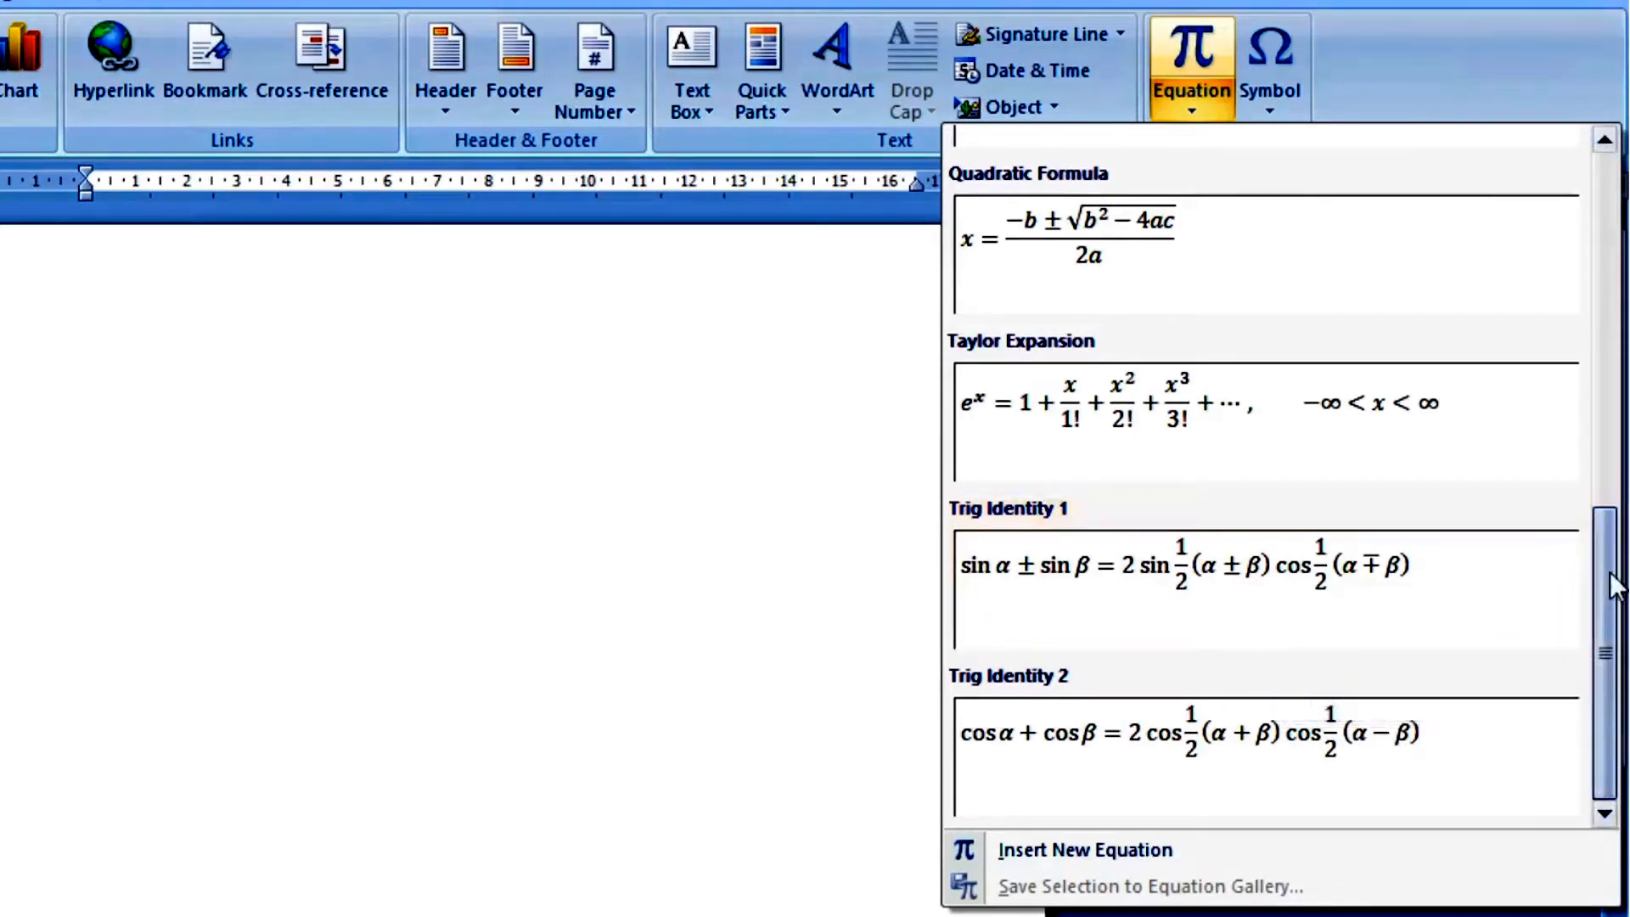
drag(1615, 586, 1586, 189)
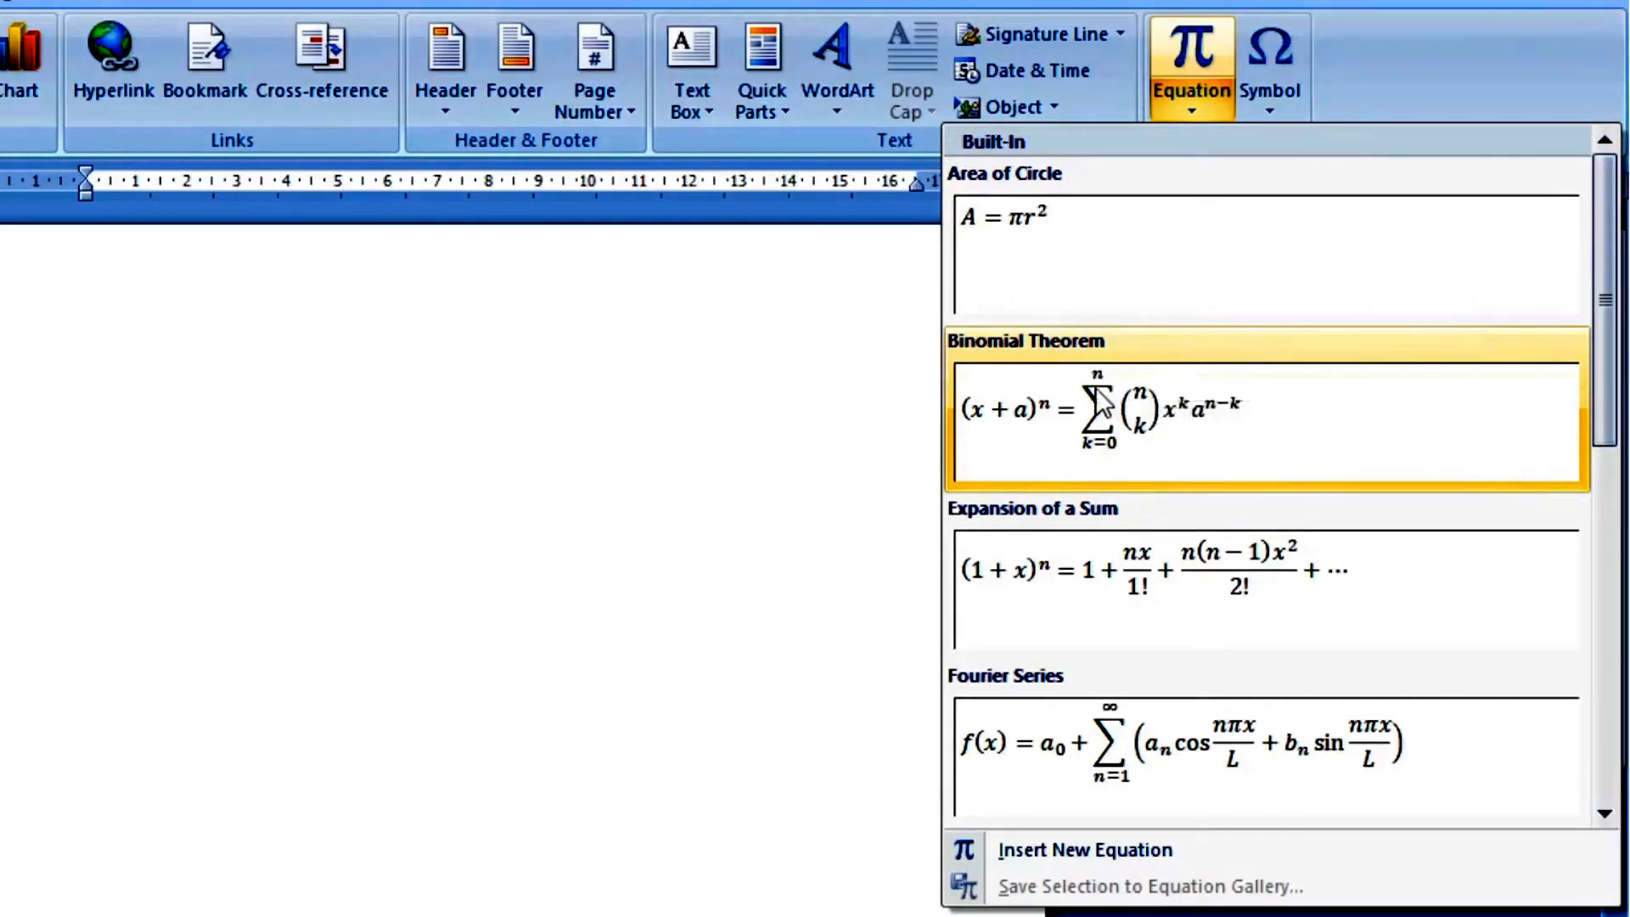
click(1102, 441)
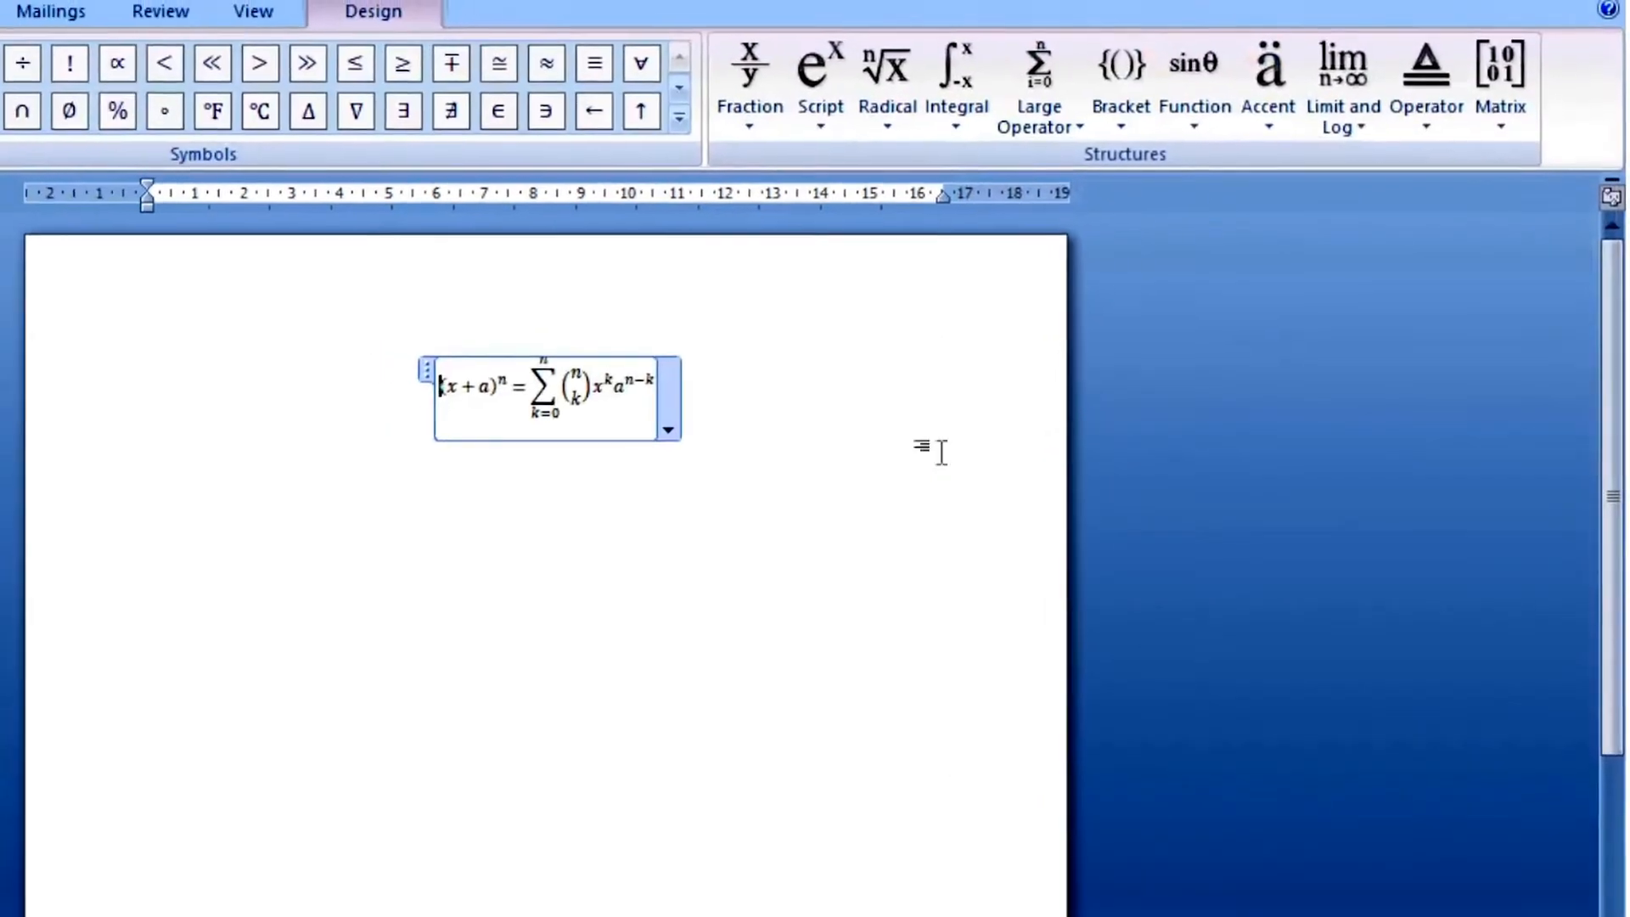
click(730, 506)
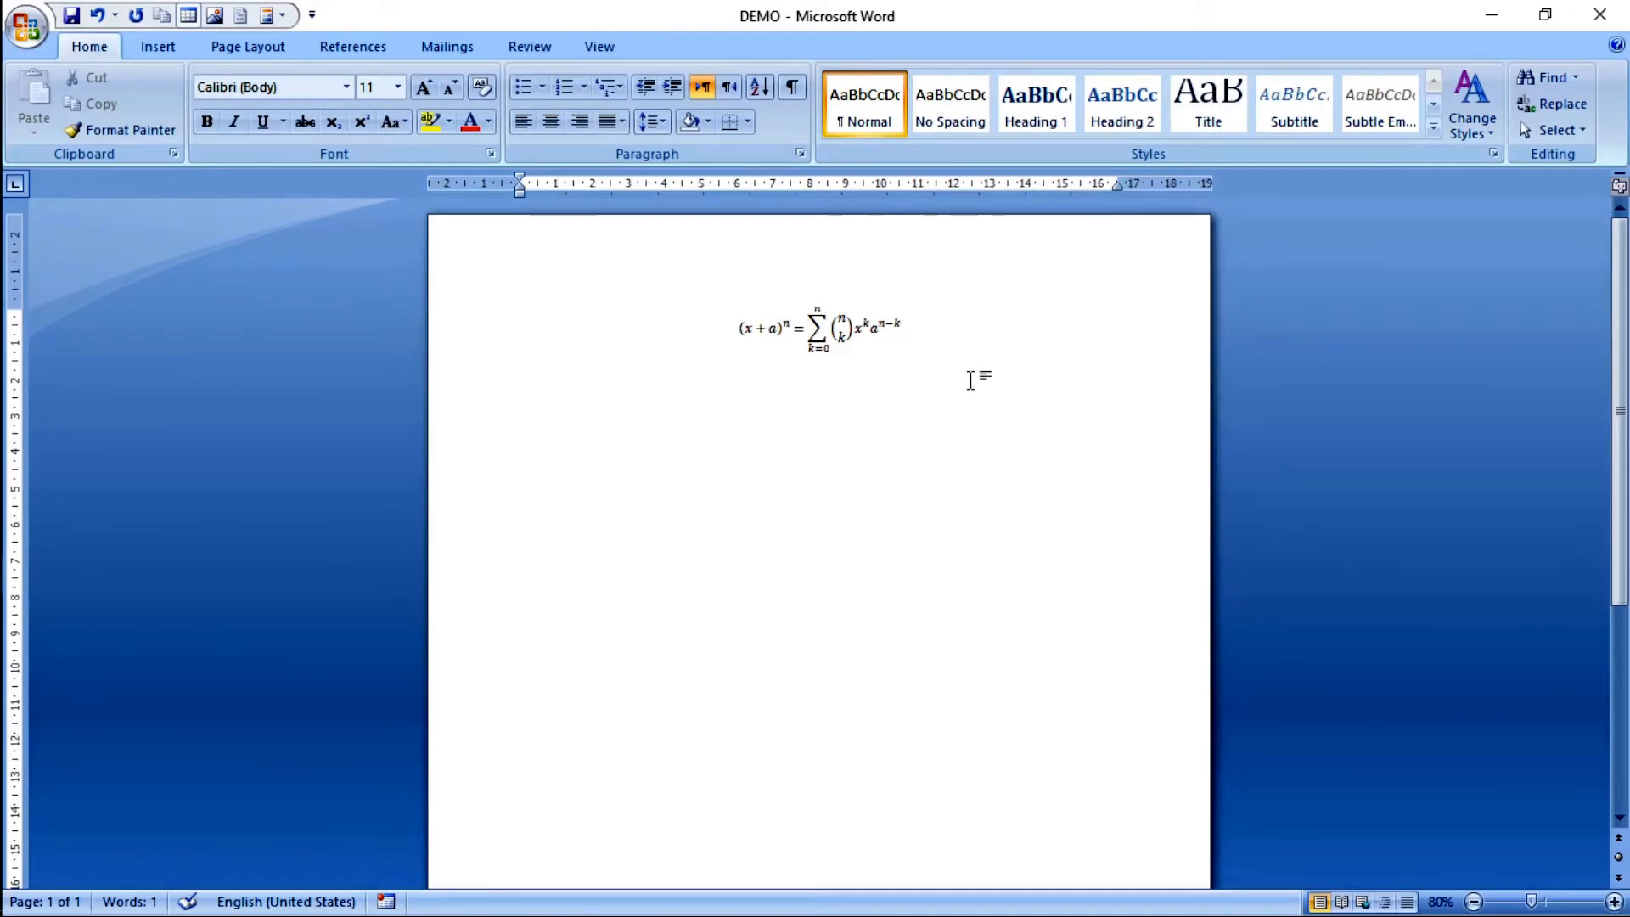
Select the whole binomial equation and enlarge its font size to 24.
key(ctrl+a)
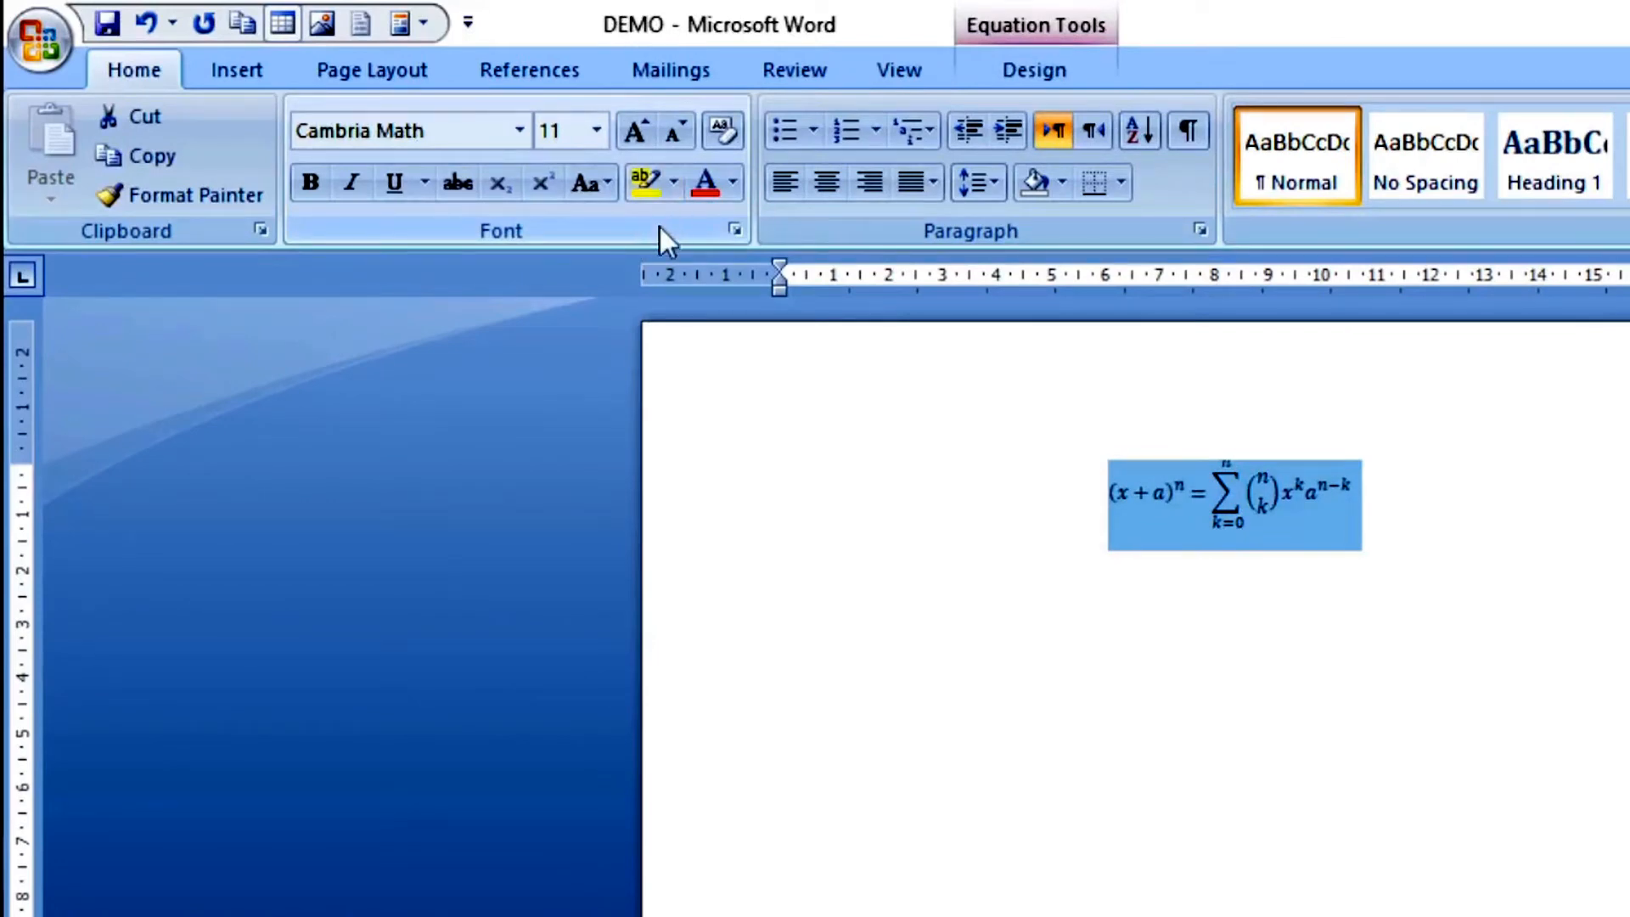
click(640, 136)
click(640, 136)
click(640, 136)
click(640, 136)
click(640, 136)
click(640, 135)
click(640, 136)
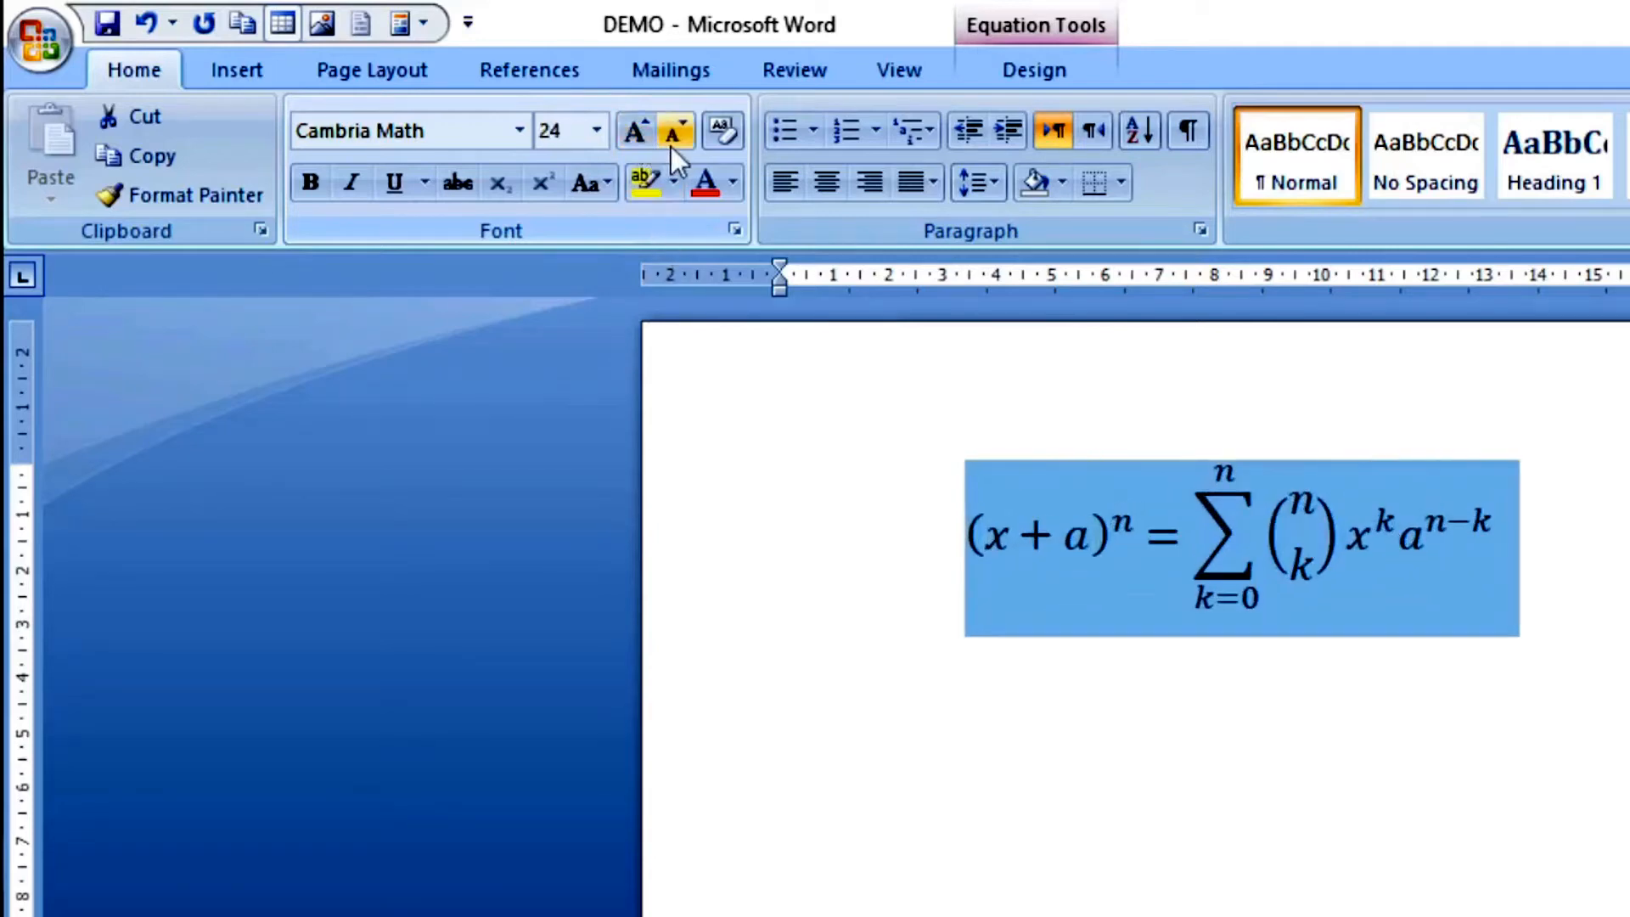
Reduce the selected equation's font size to 16.
click(678, 142)
click(678, 143)
click(678, 143)
click(677, 142)
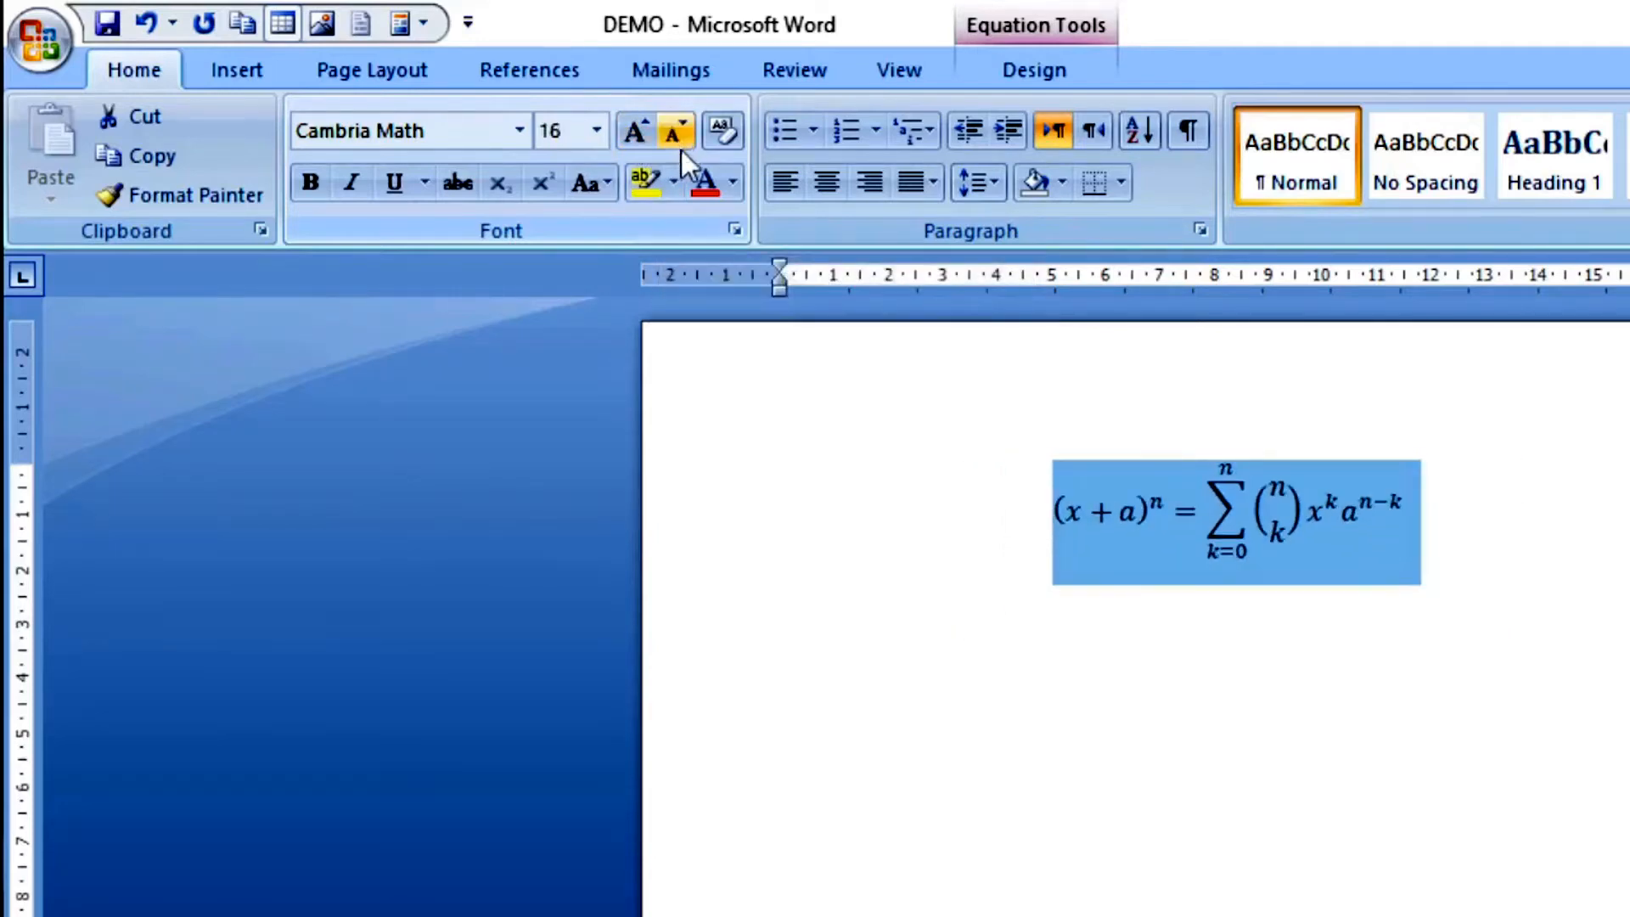
Colour the selected equation with the standard red and delete it from the page.
click(730, 182)
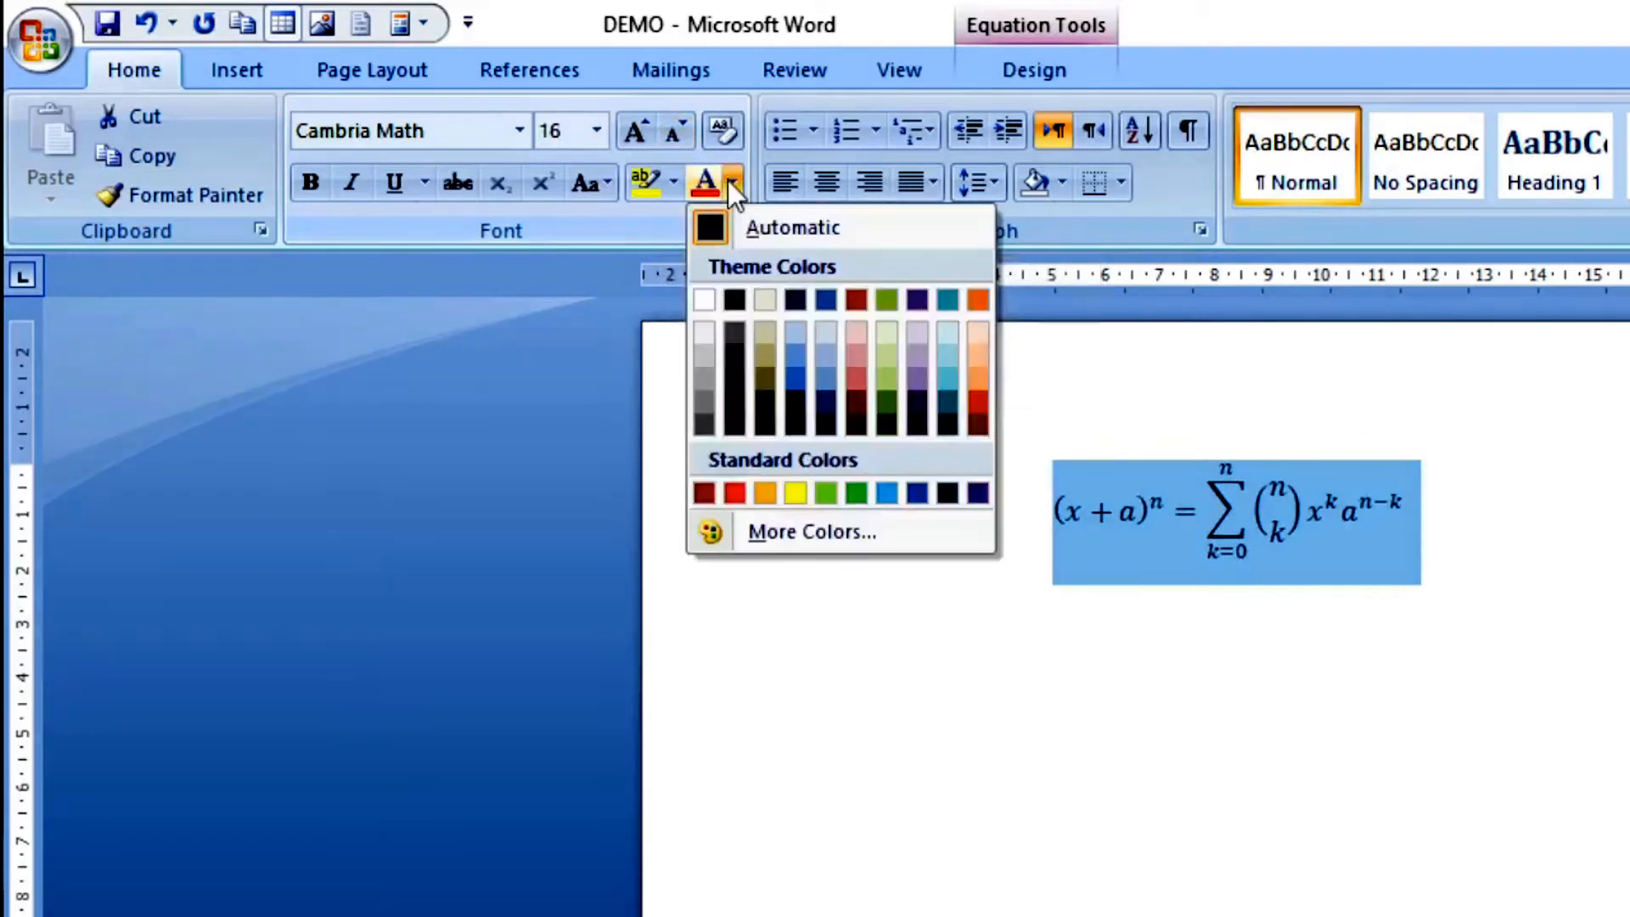
click(733, 493)
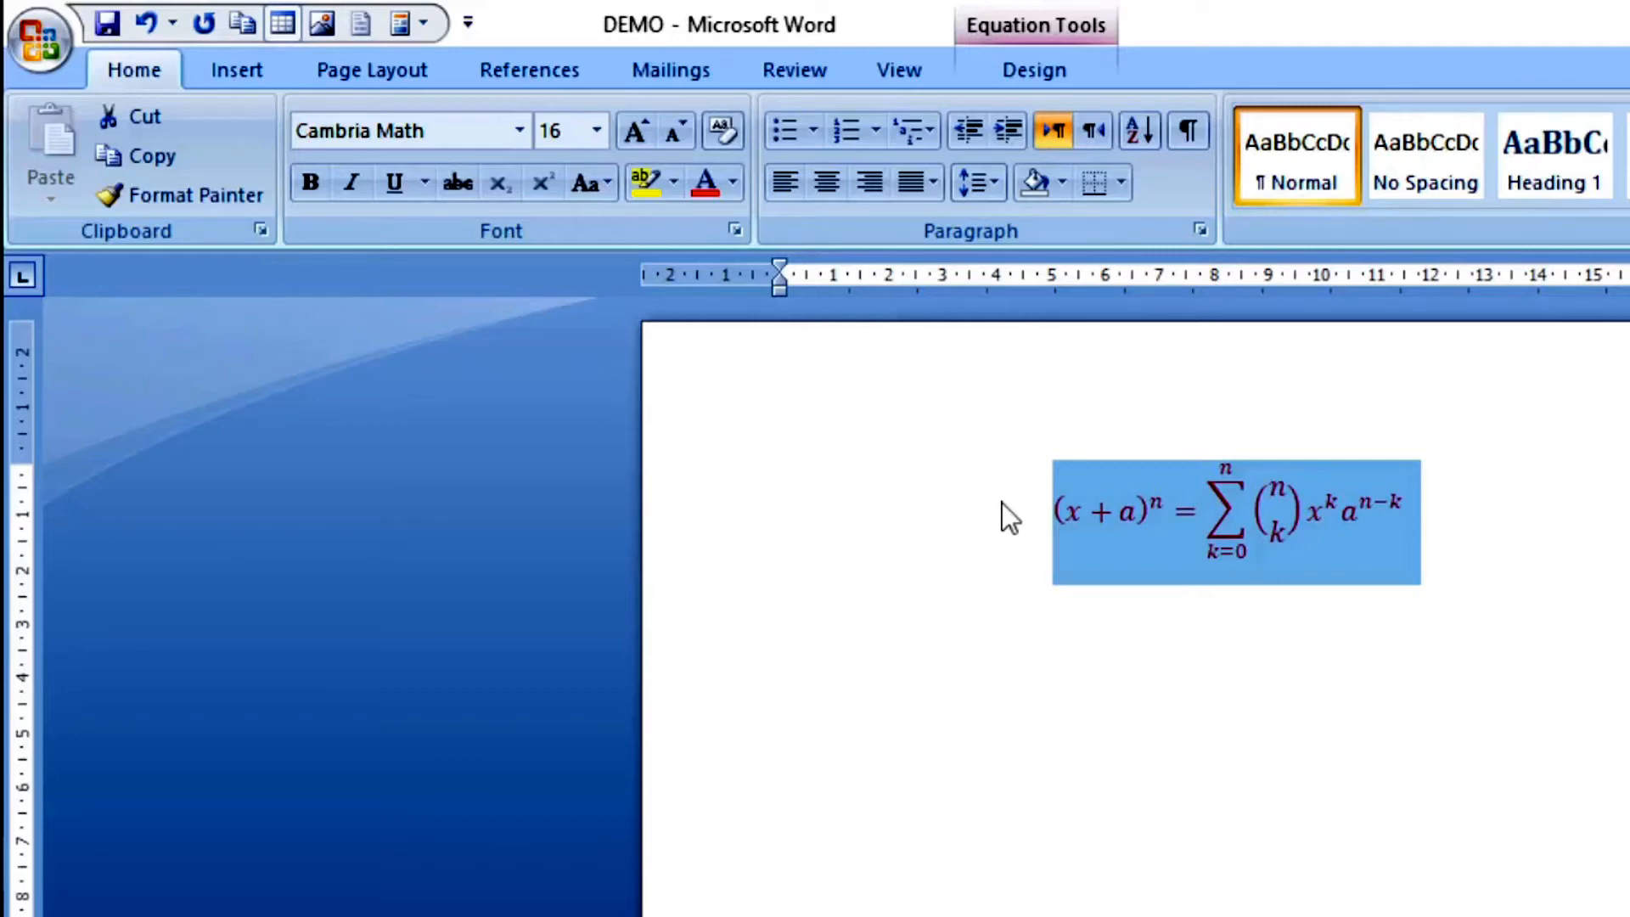
key(Delete)
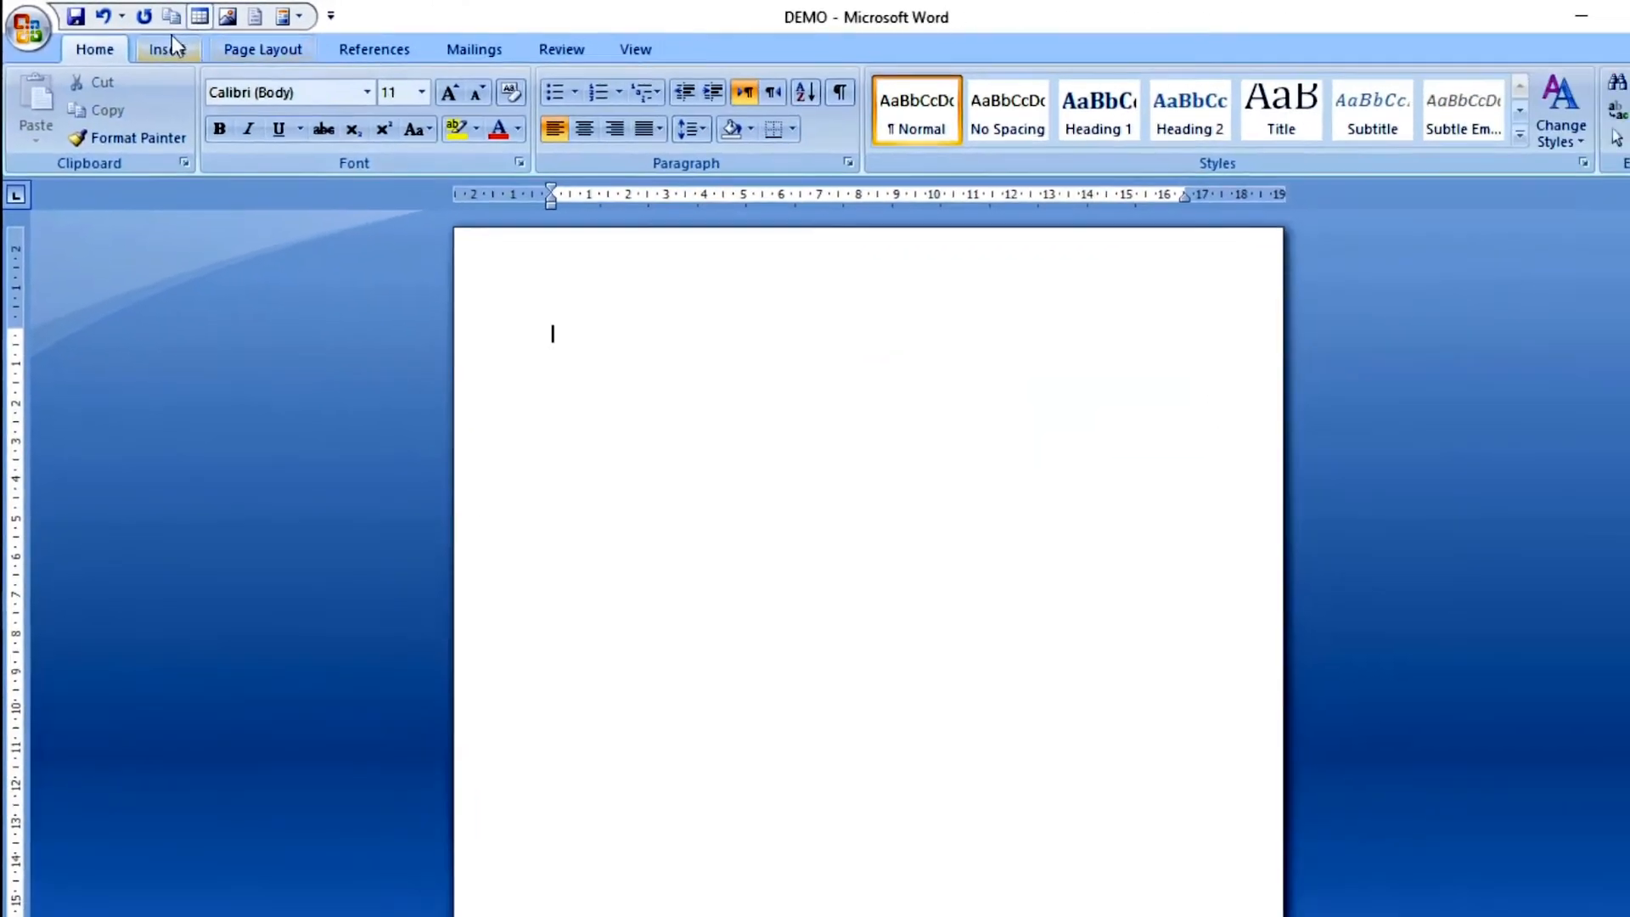
Insert a new blank equation placeholder in the empty document.
click(172, 38)
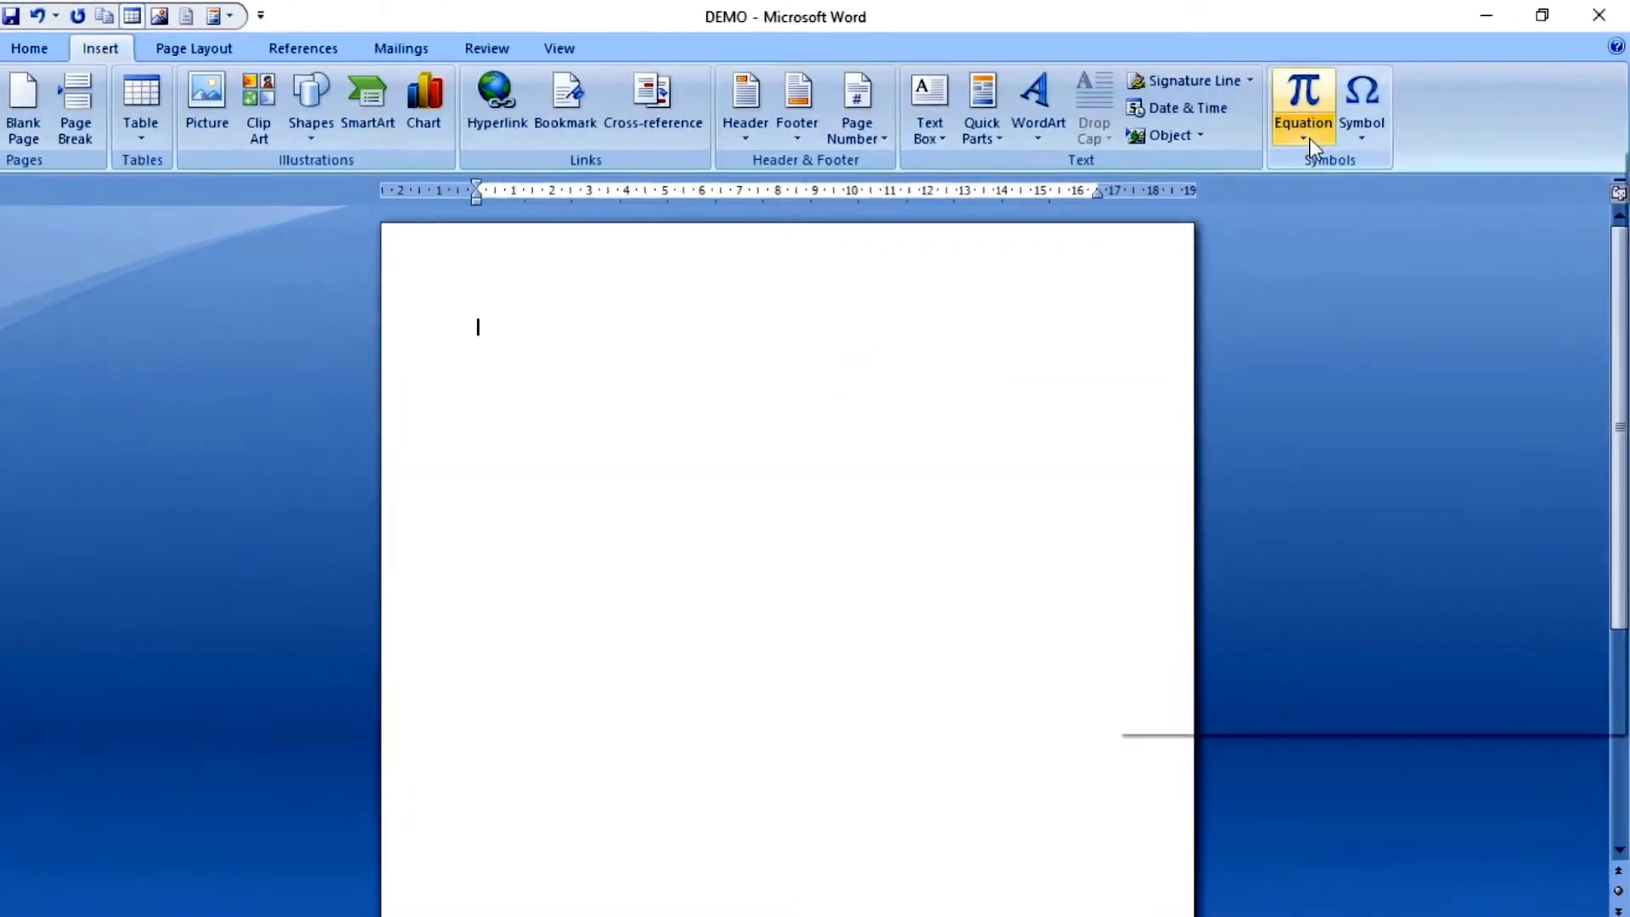
click(1307, 136)
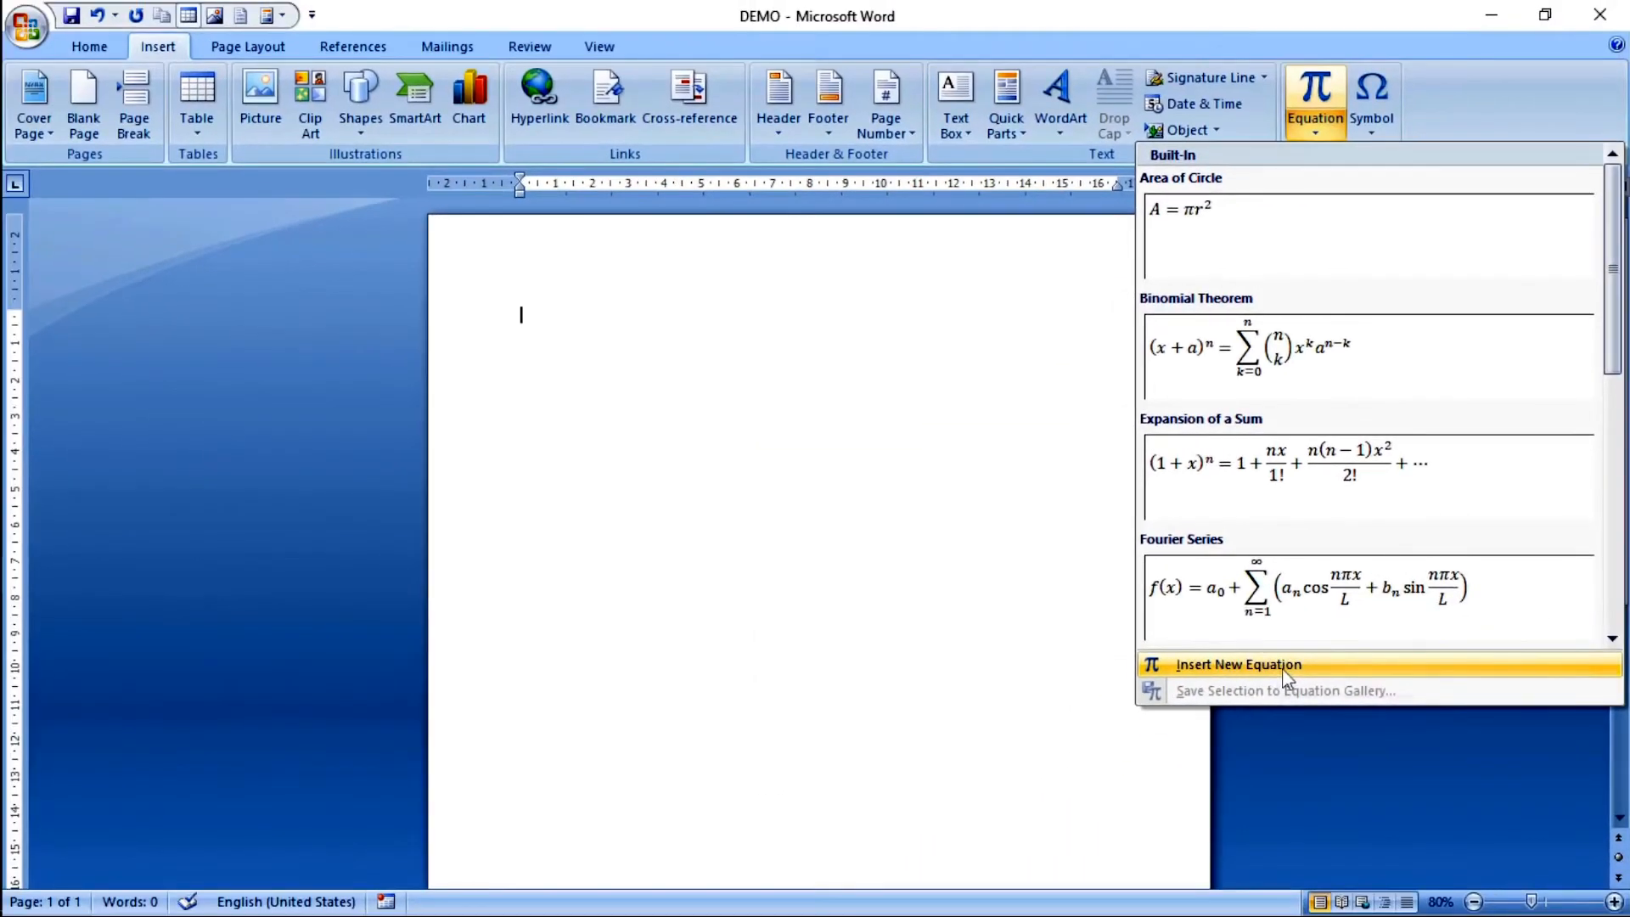
click(1283, 669)
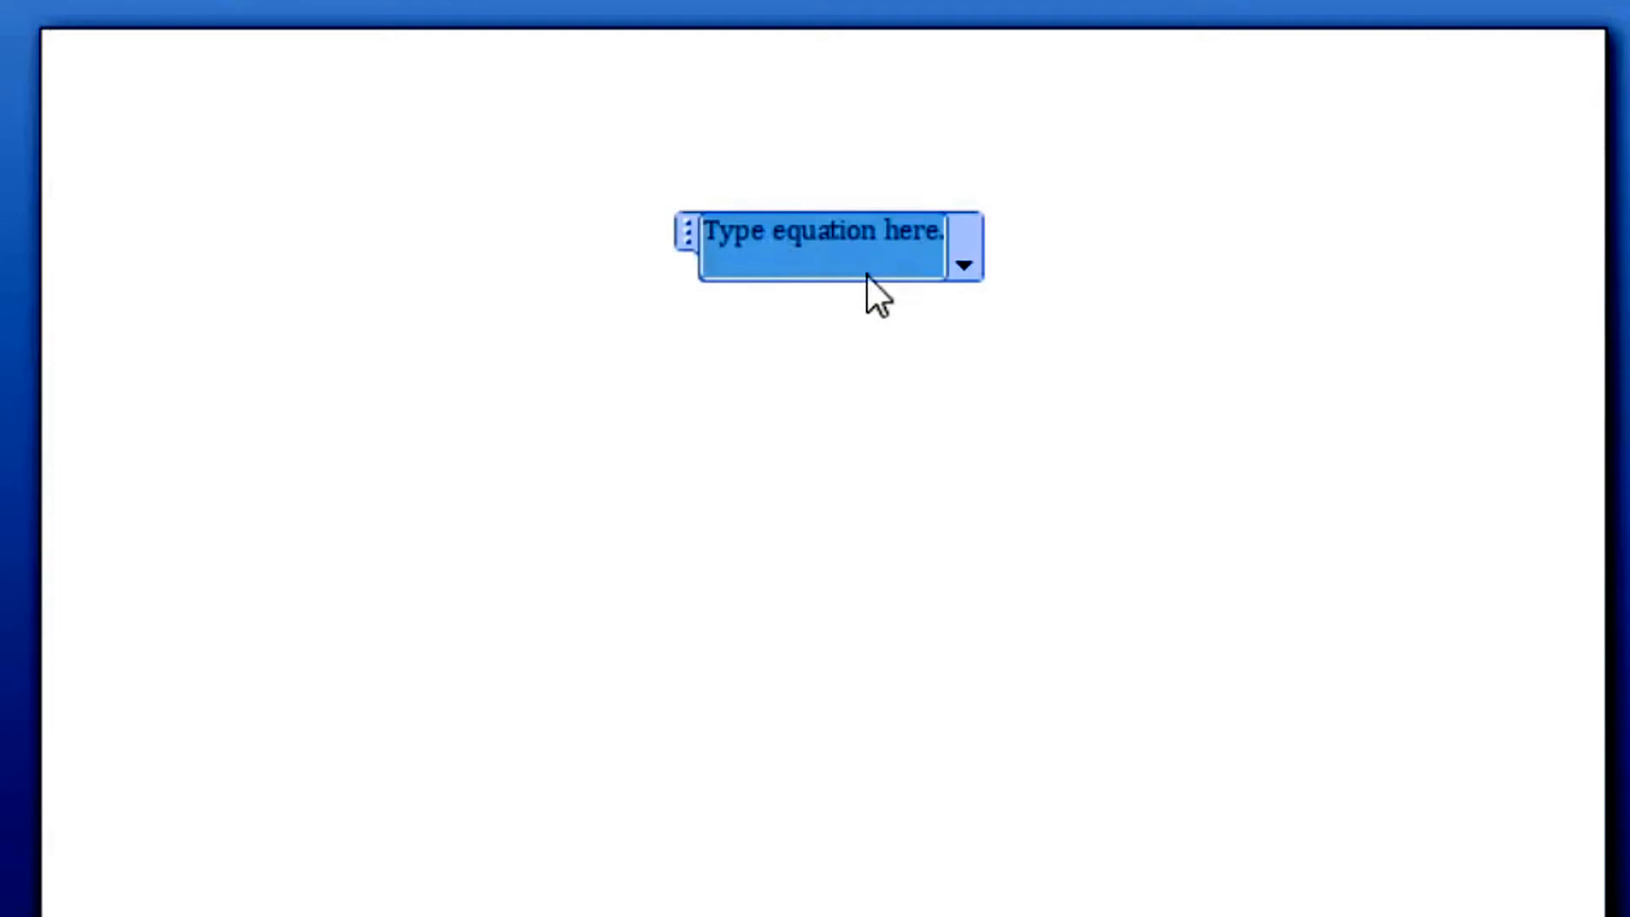
Change the blank equation to inline and switch it back to display mode.
click(964, 265)
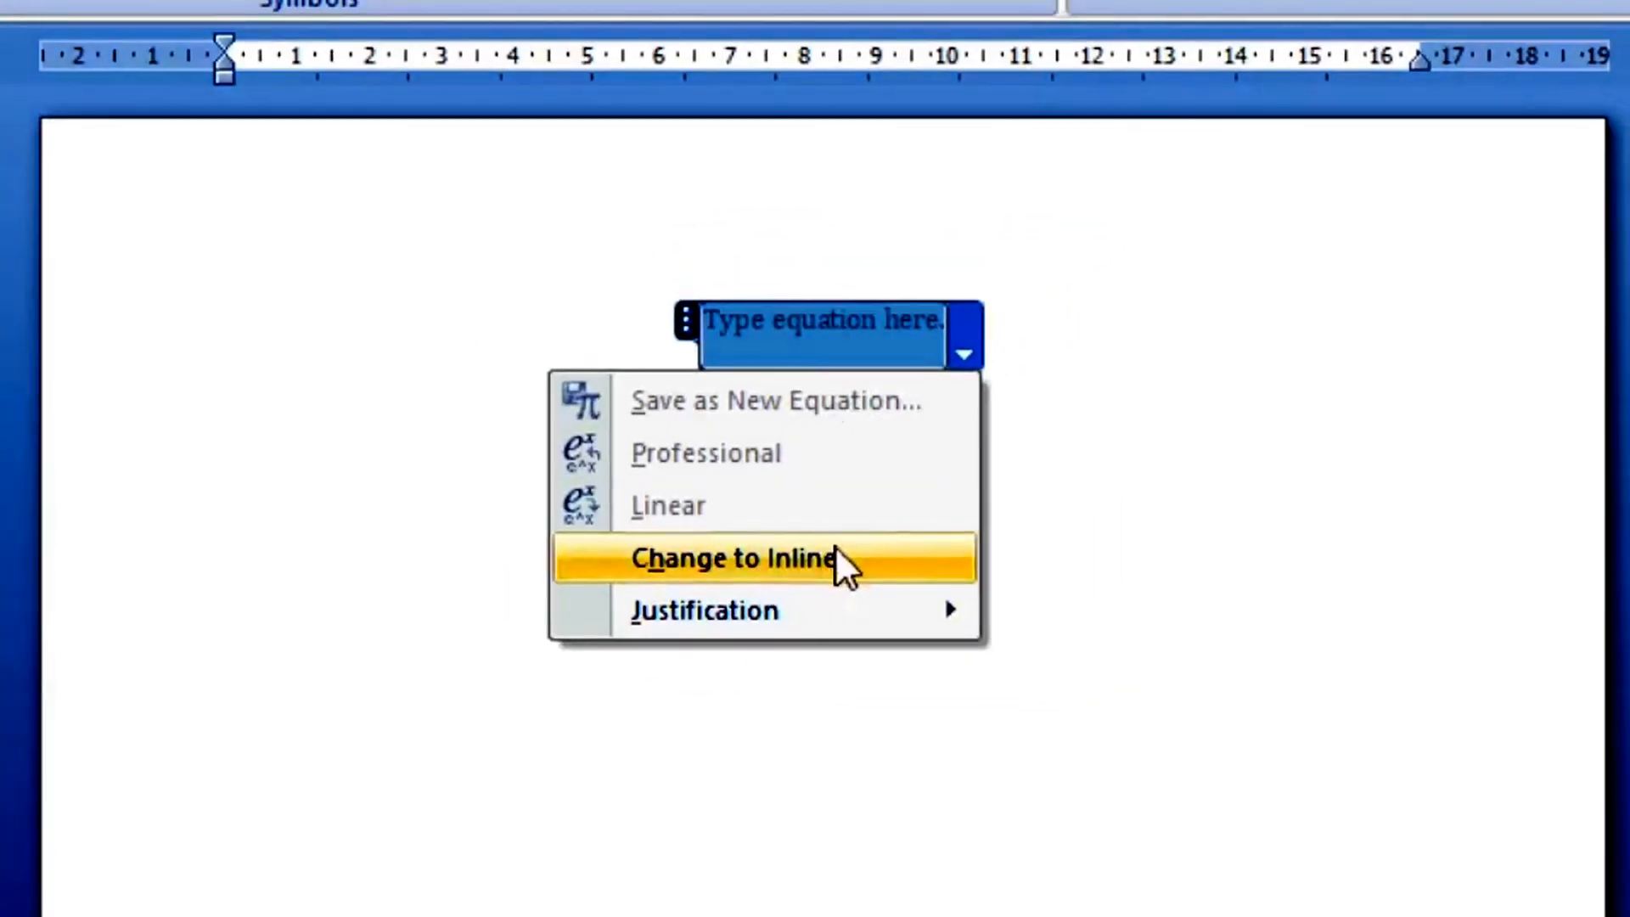
click(836, 557)
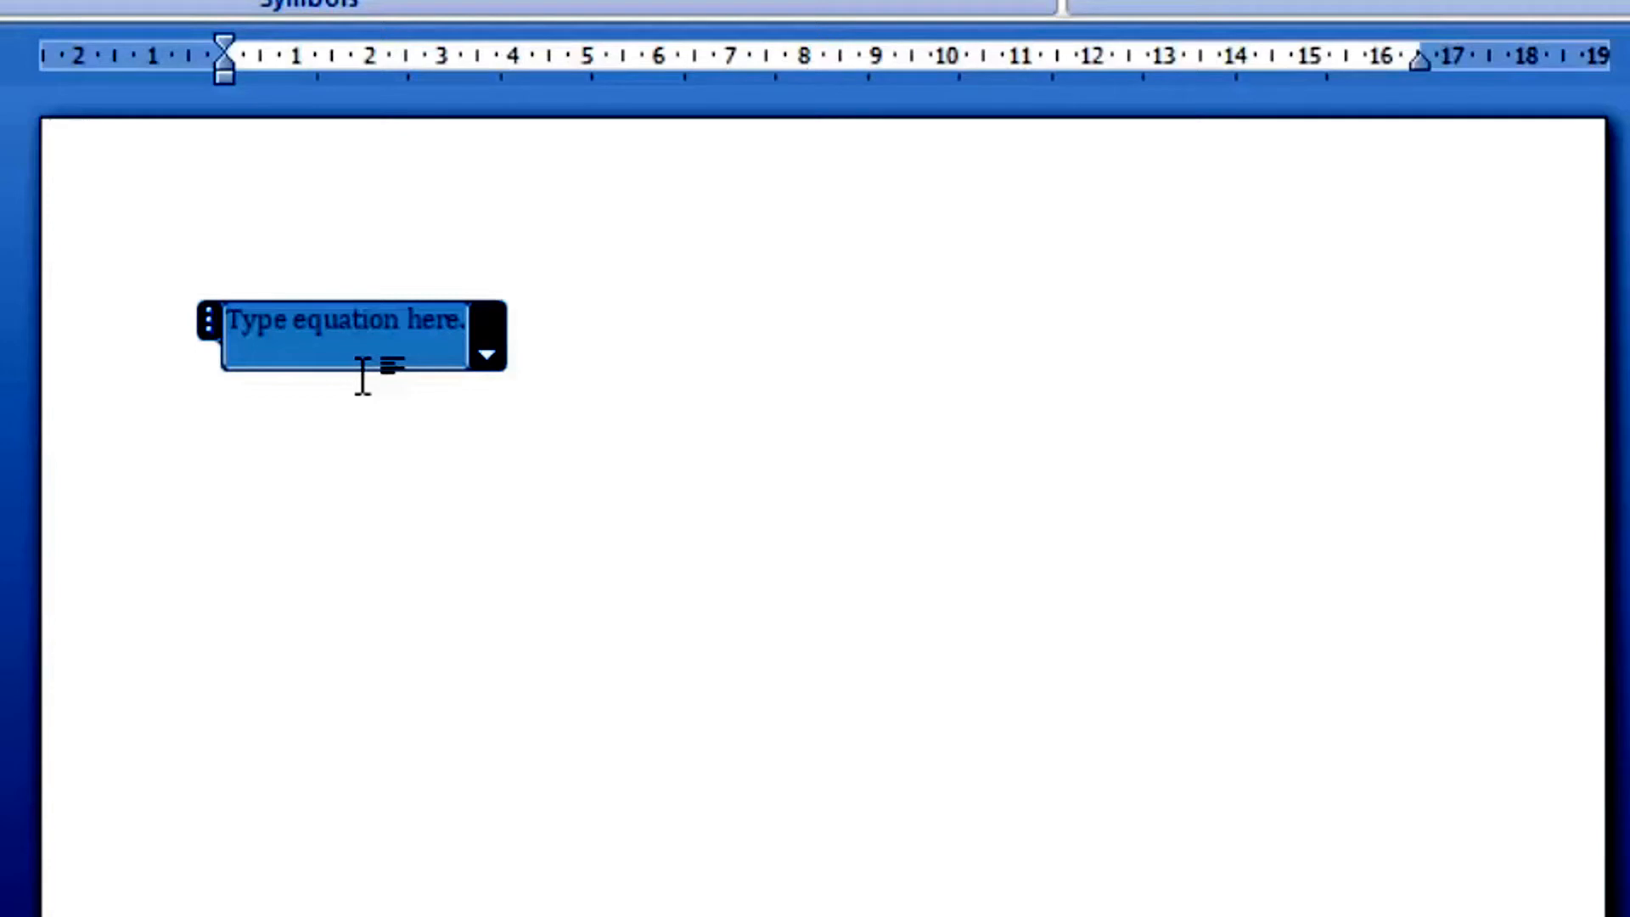
click(485, 353)
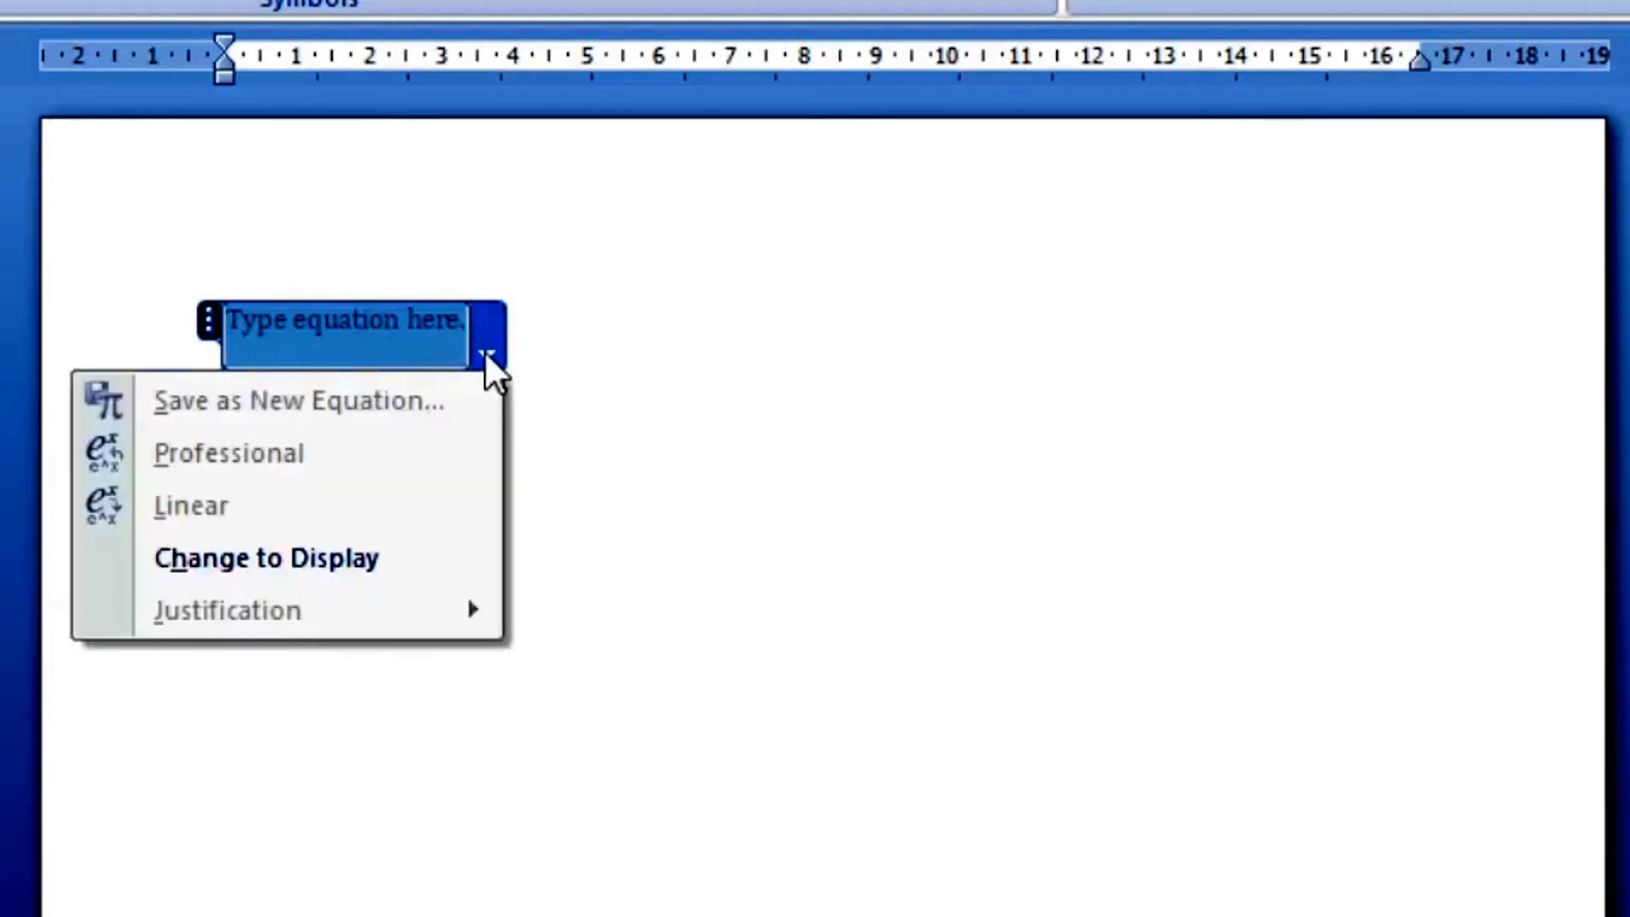
click(273, 561)
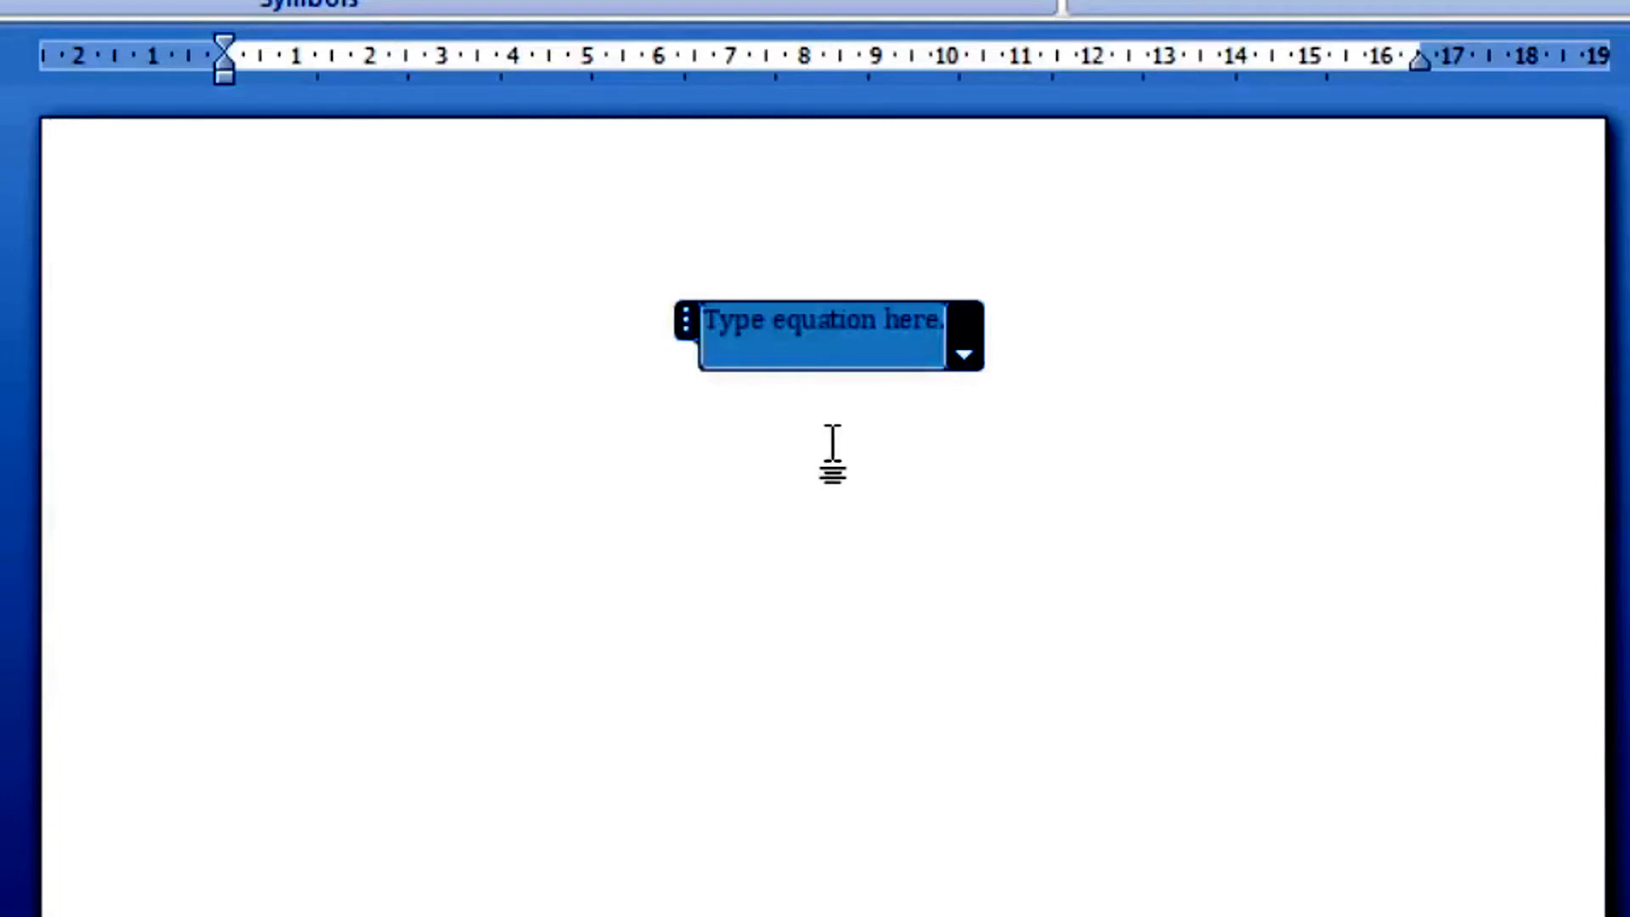
Try the equation placeholder's justification as Left, Centered and Right.
click(964, 357)
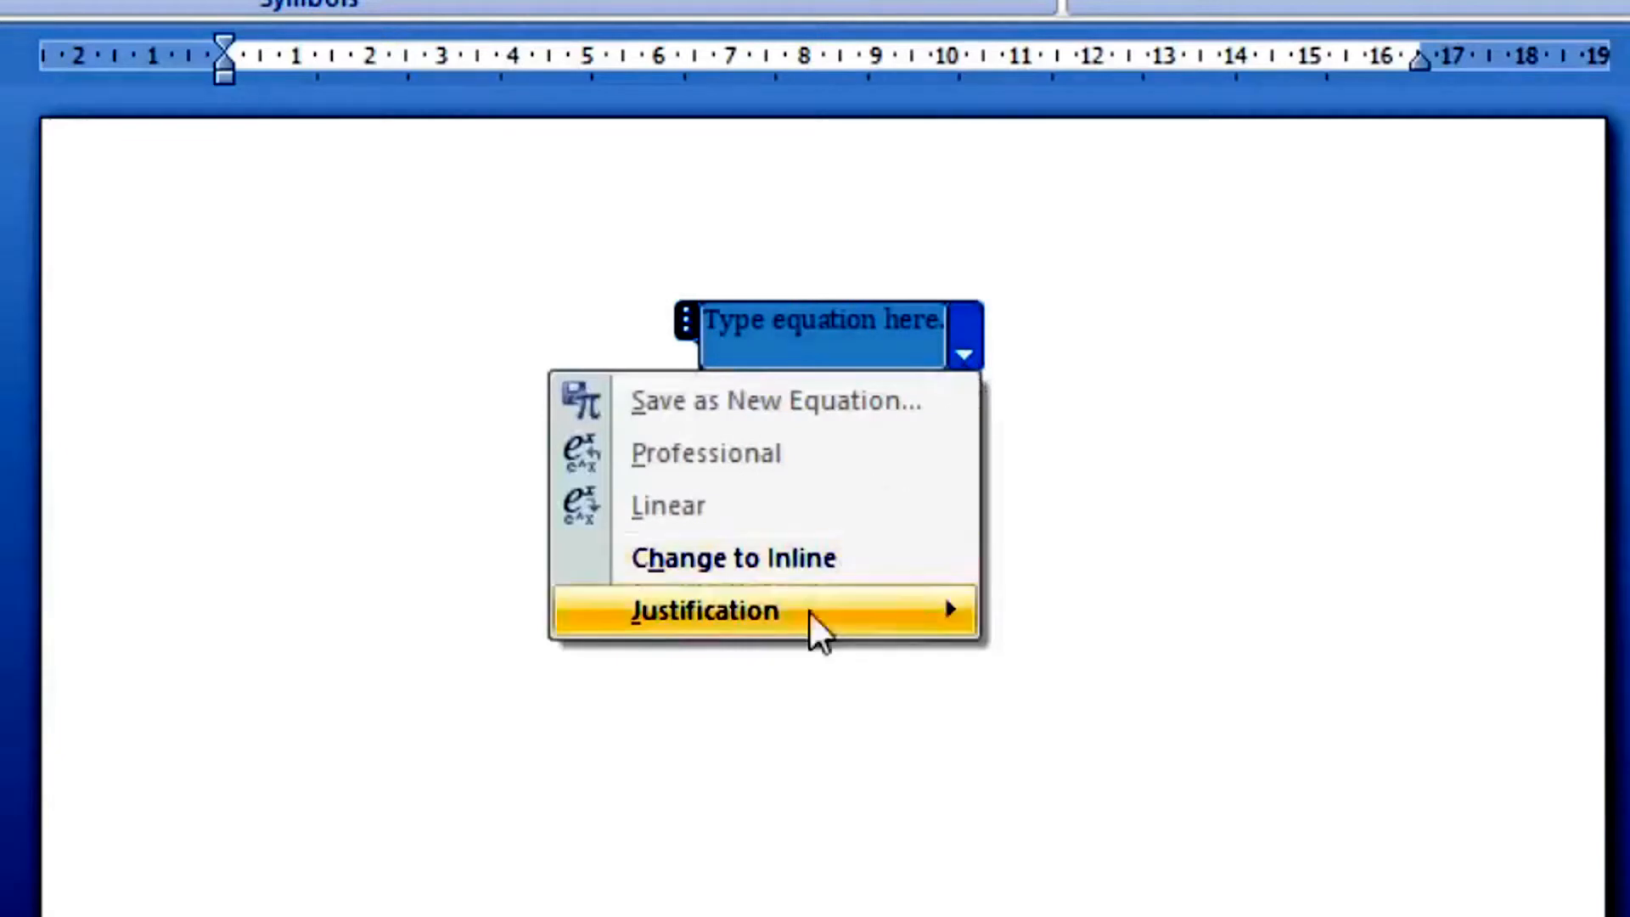
mouse_move(804, 628)
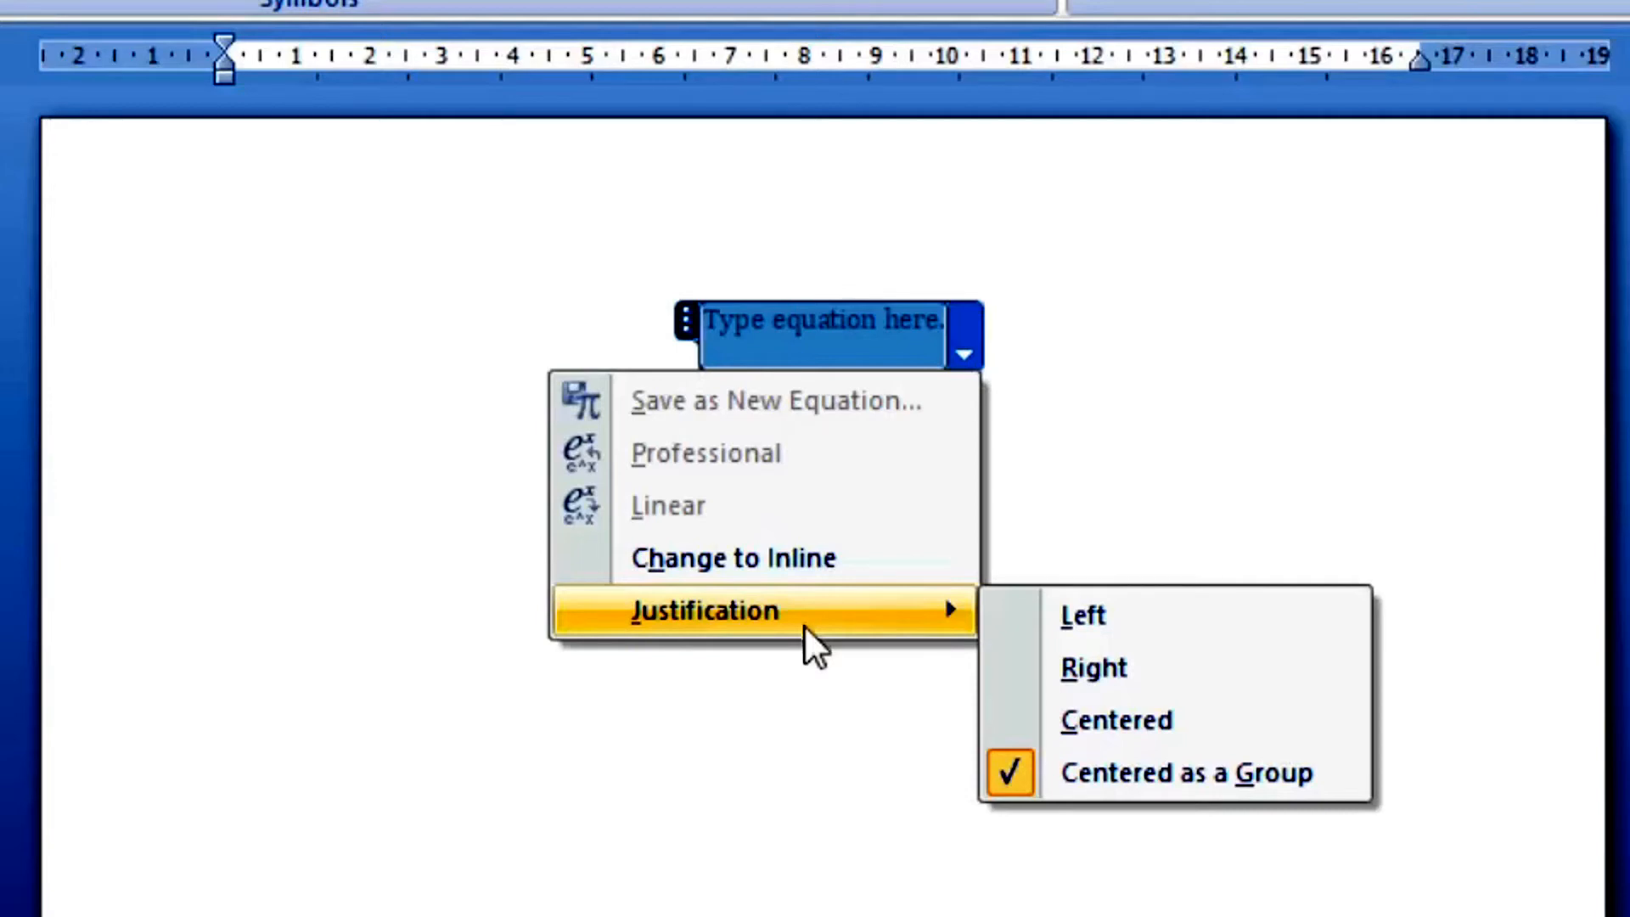
click(1089, 642)
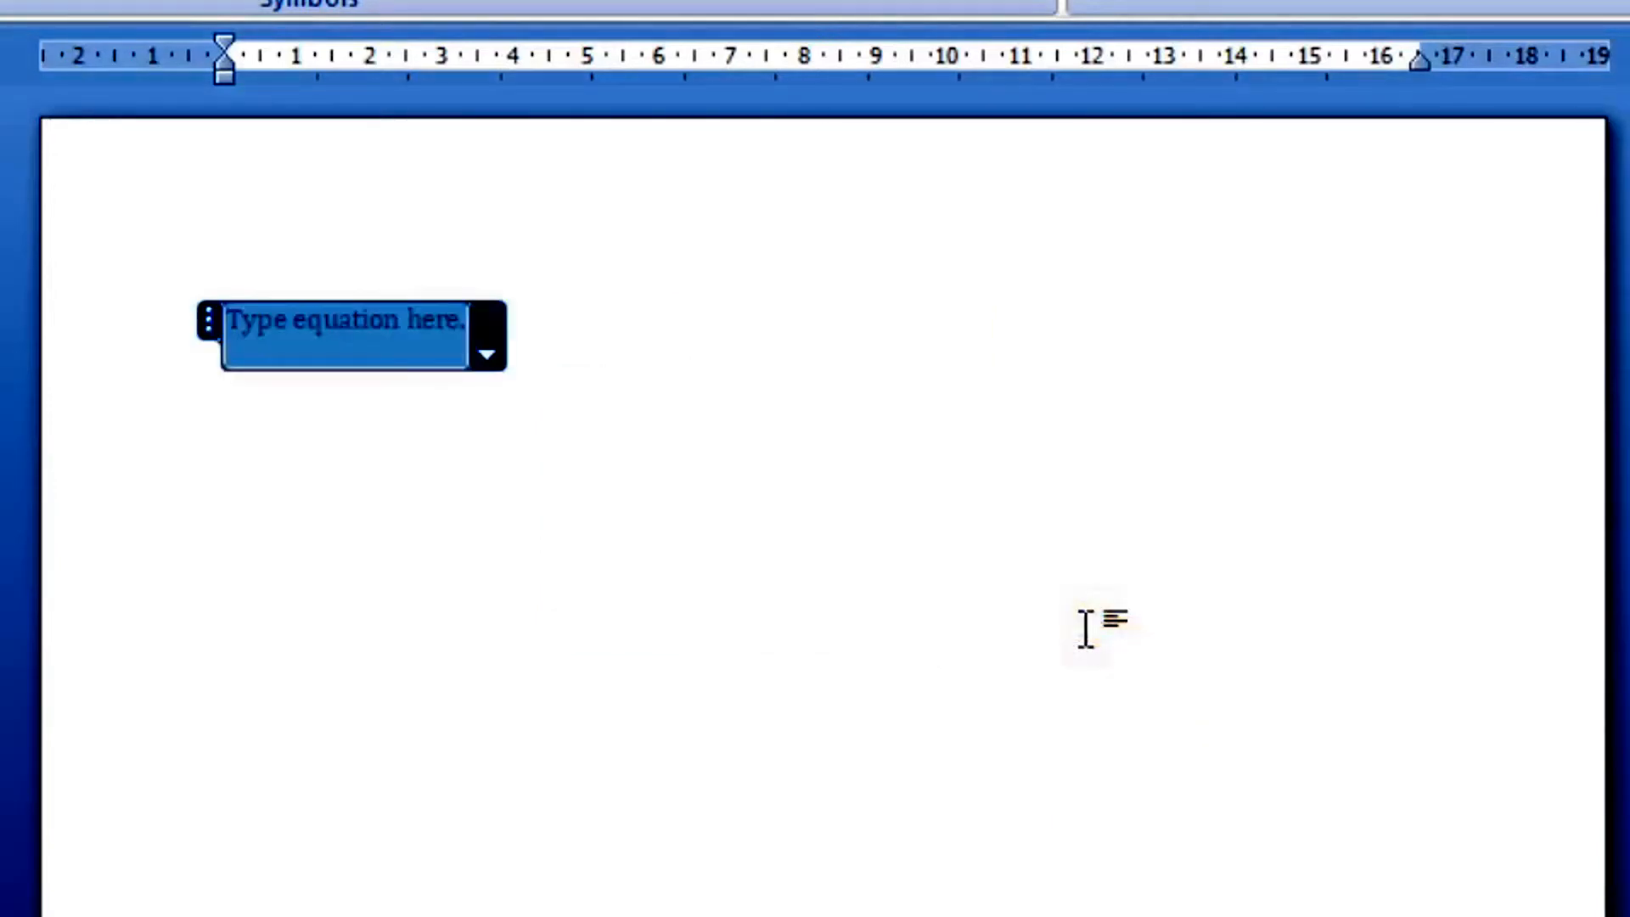
click(490, 357)
mouse_move(432, 608)
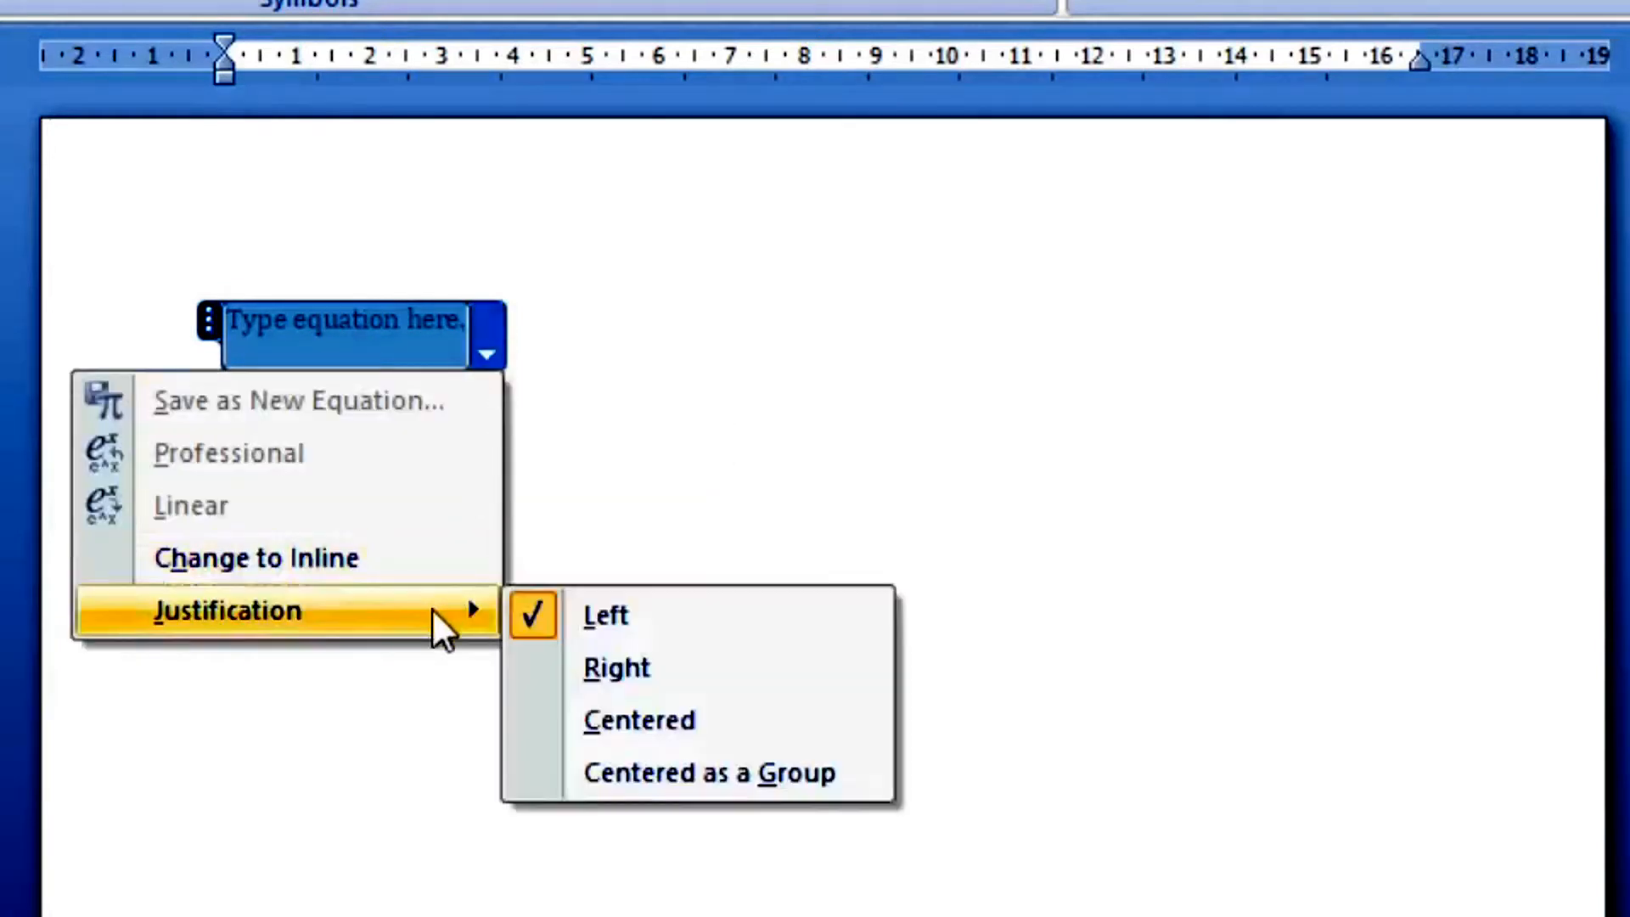
click(662, 717)
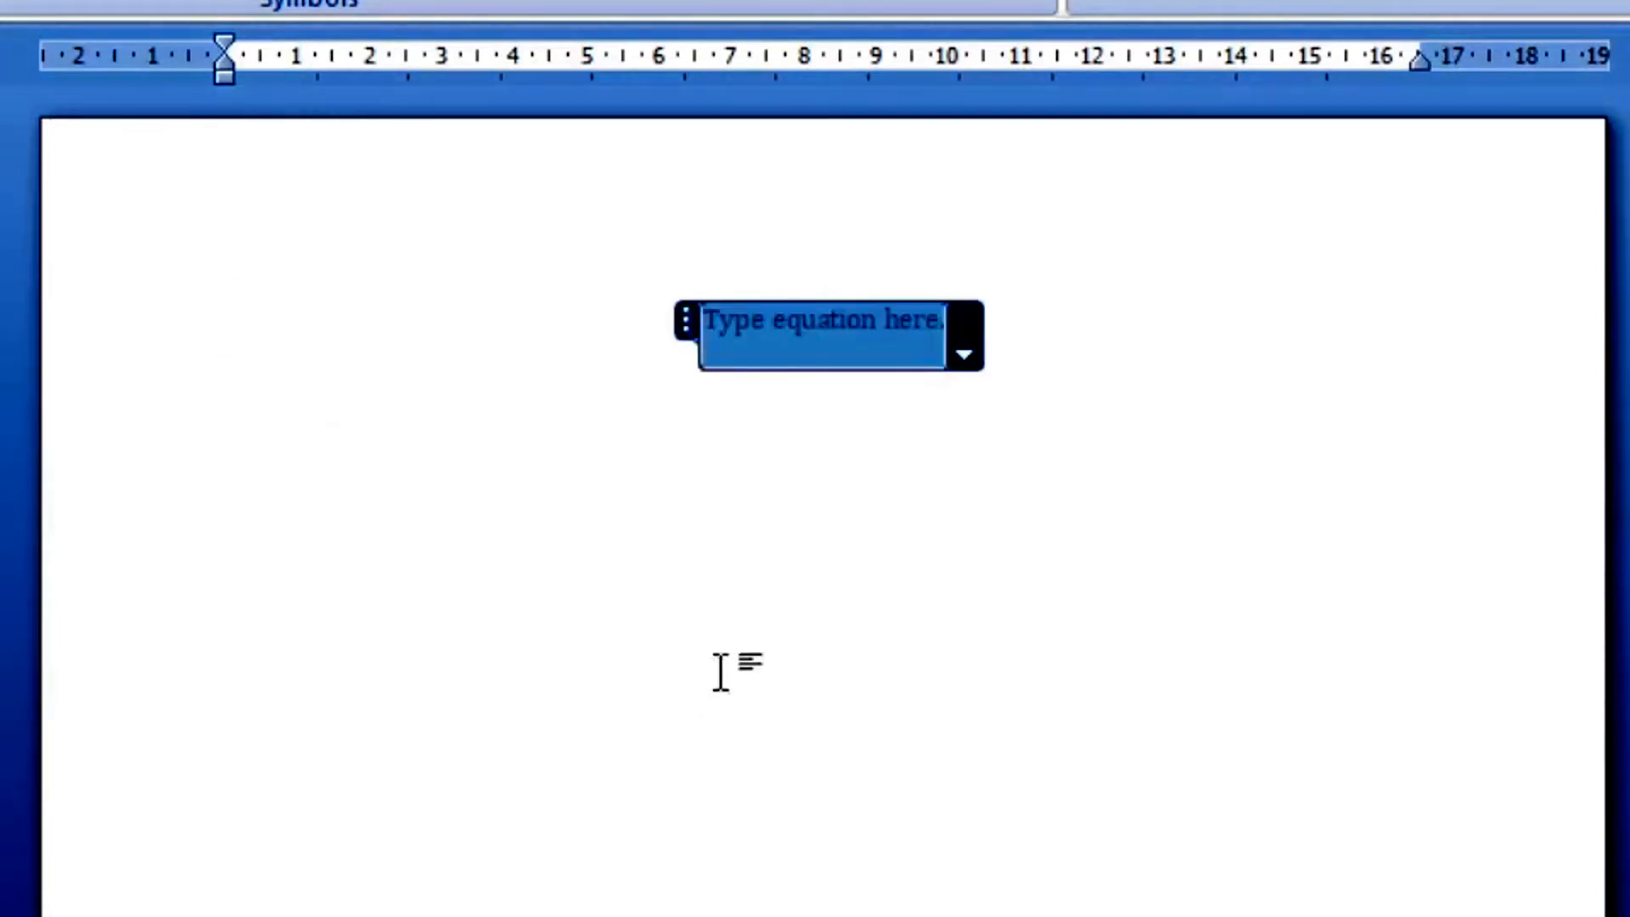
click(966, 358)
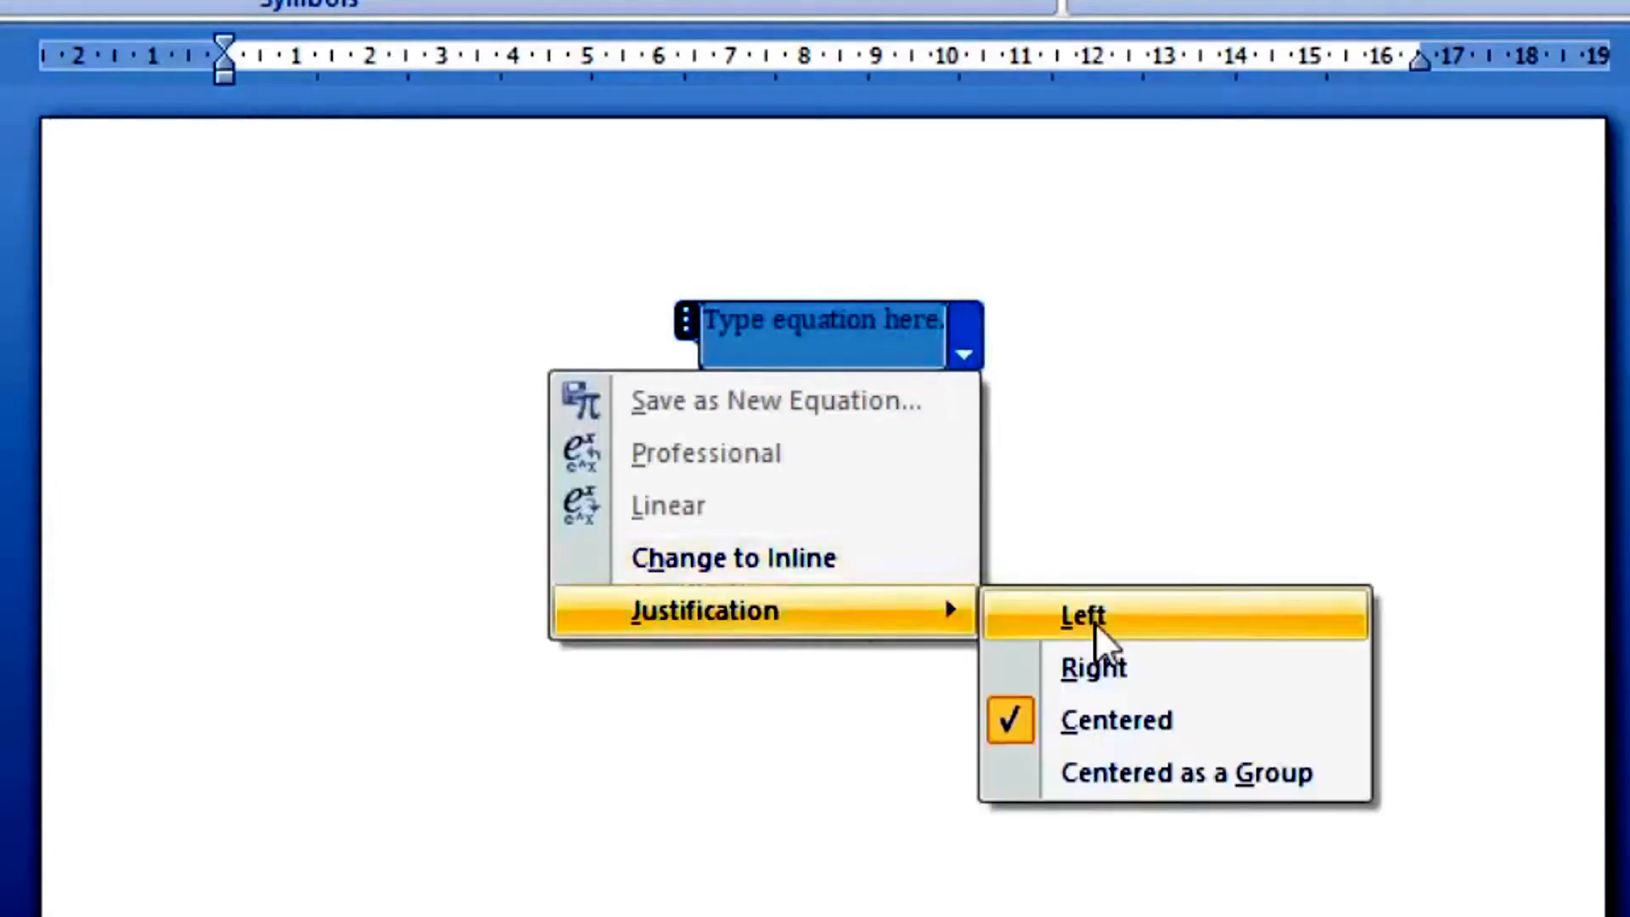
click(1115, 669)
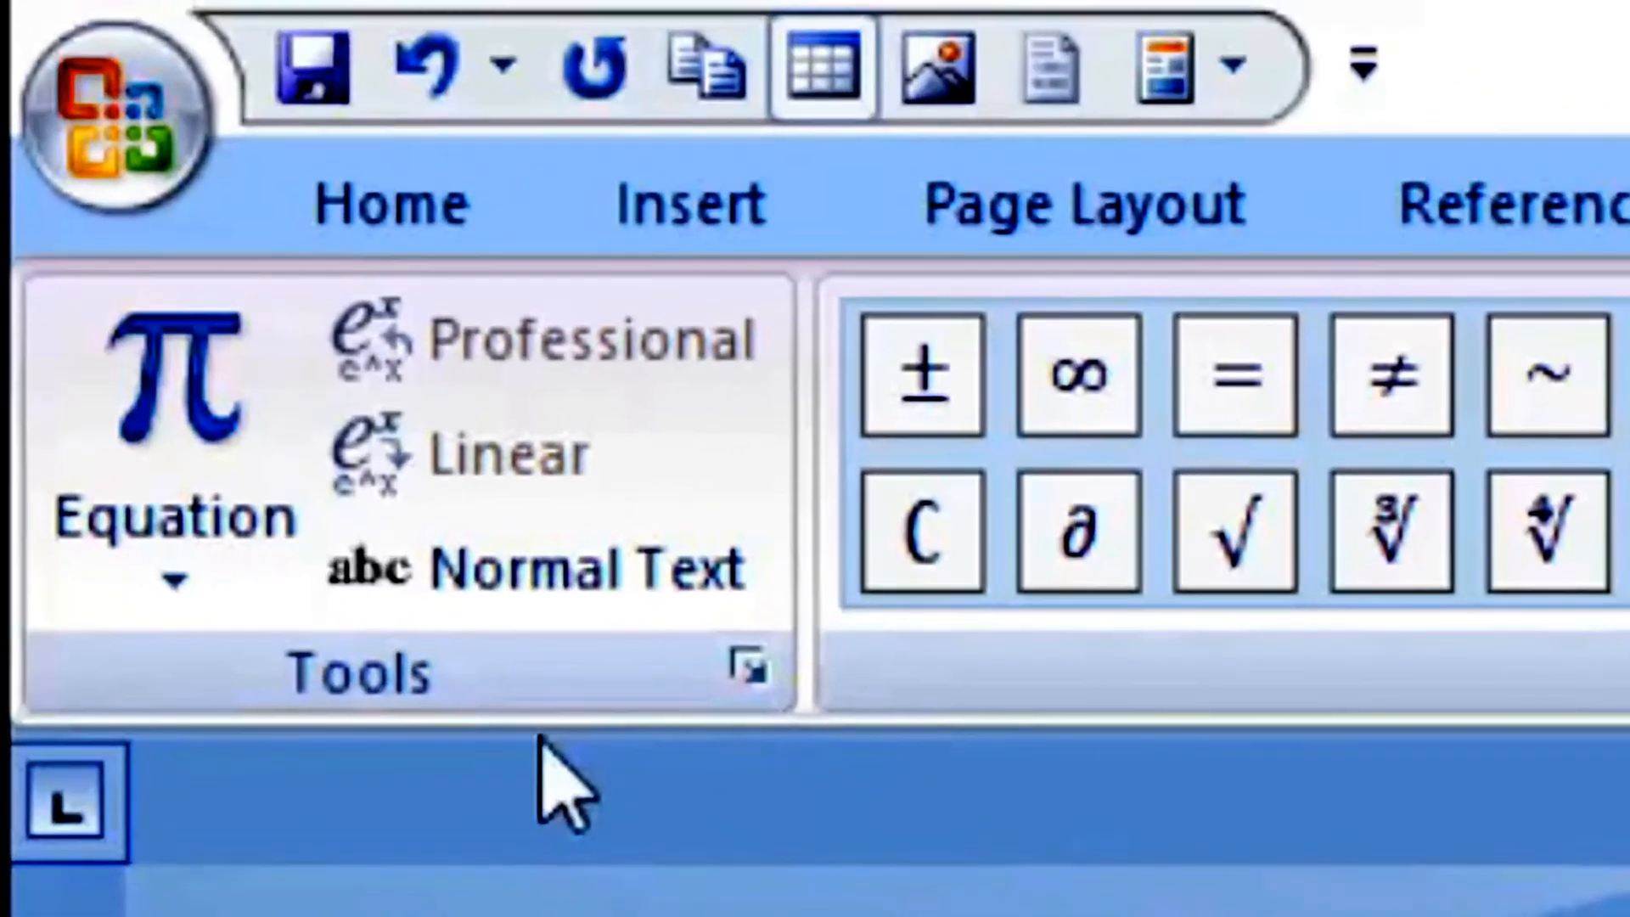
Turn Normal Text on for the equation placeholder and turn it off again.
click(605, 595)
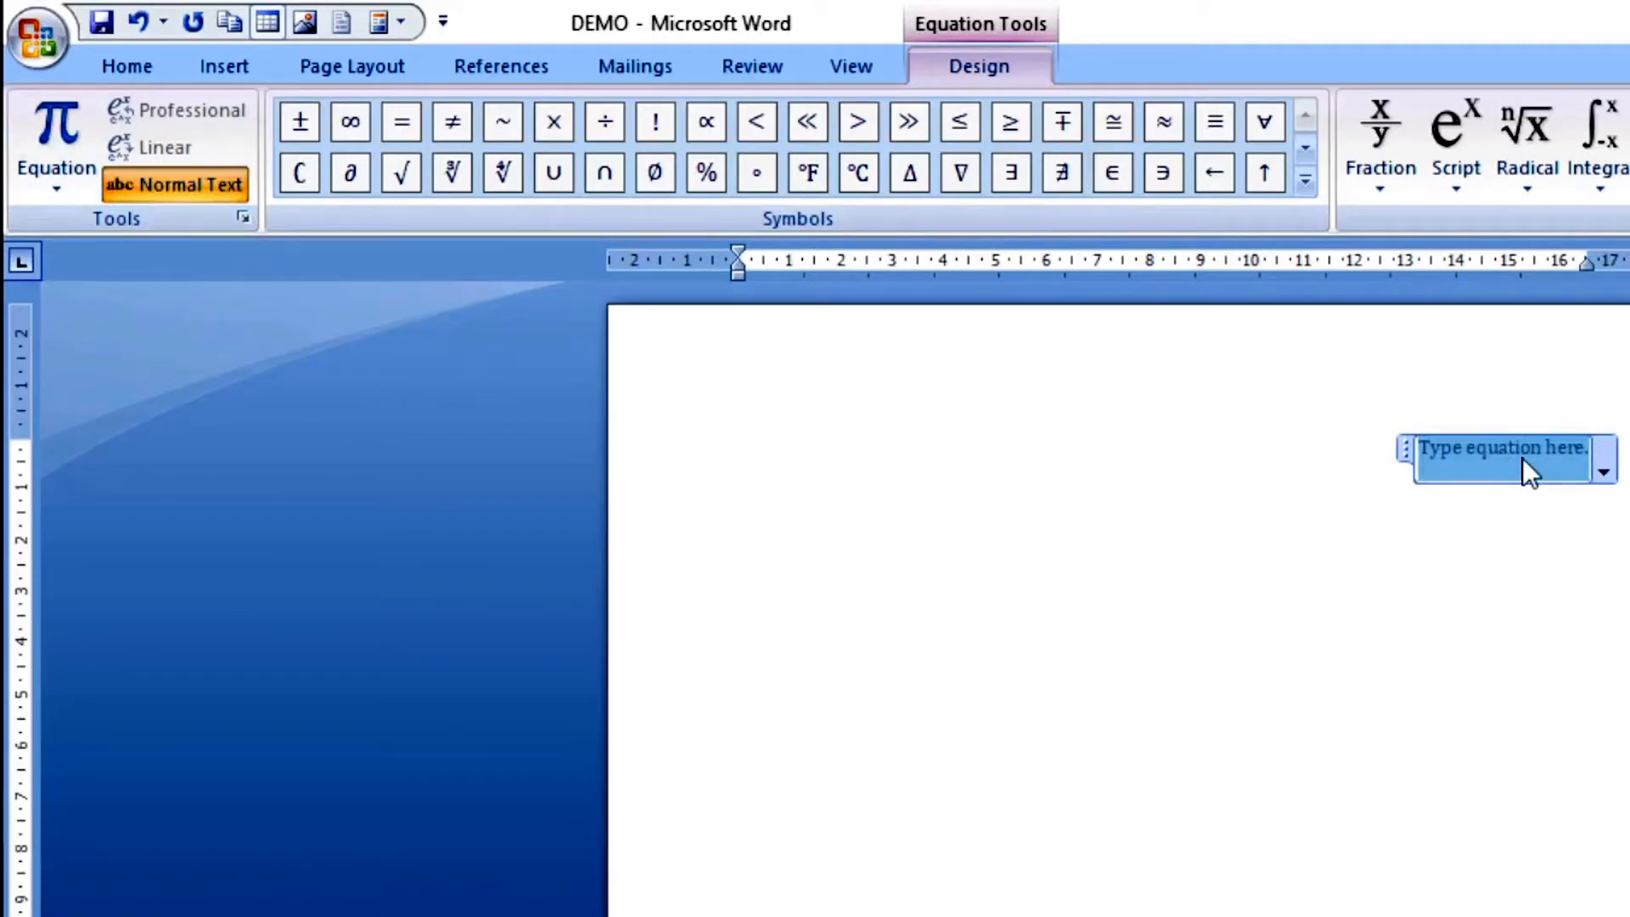
click(207, 194)
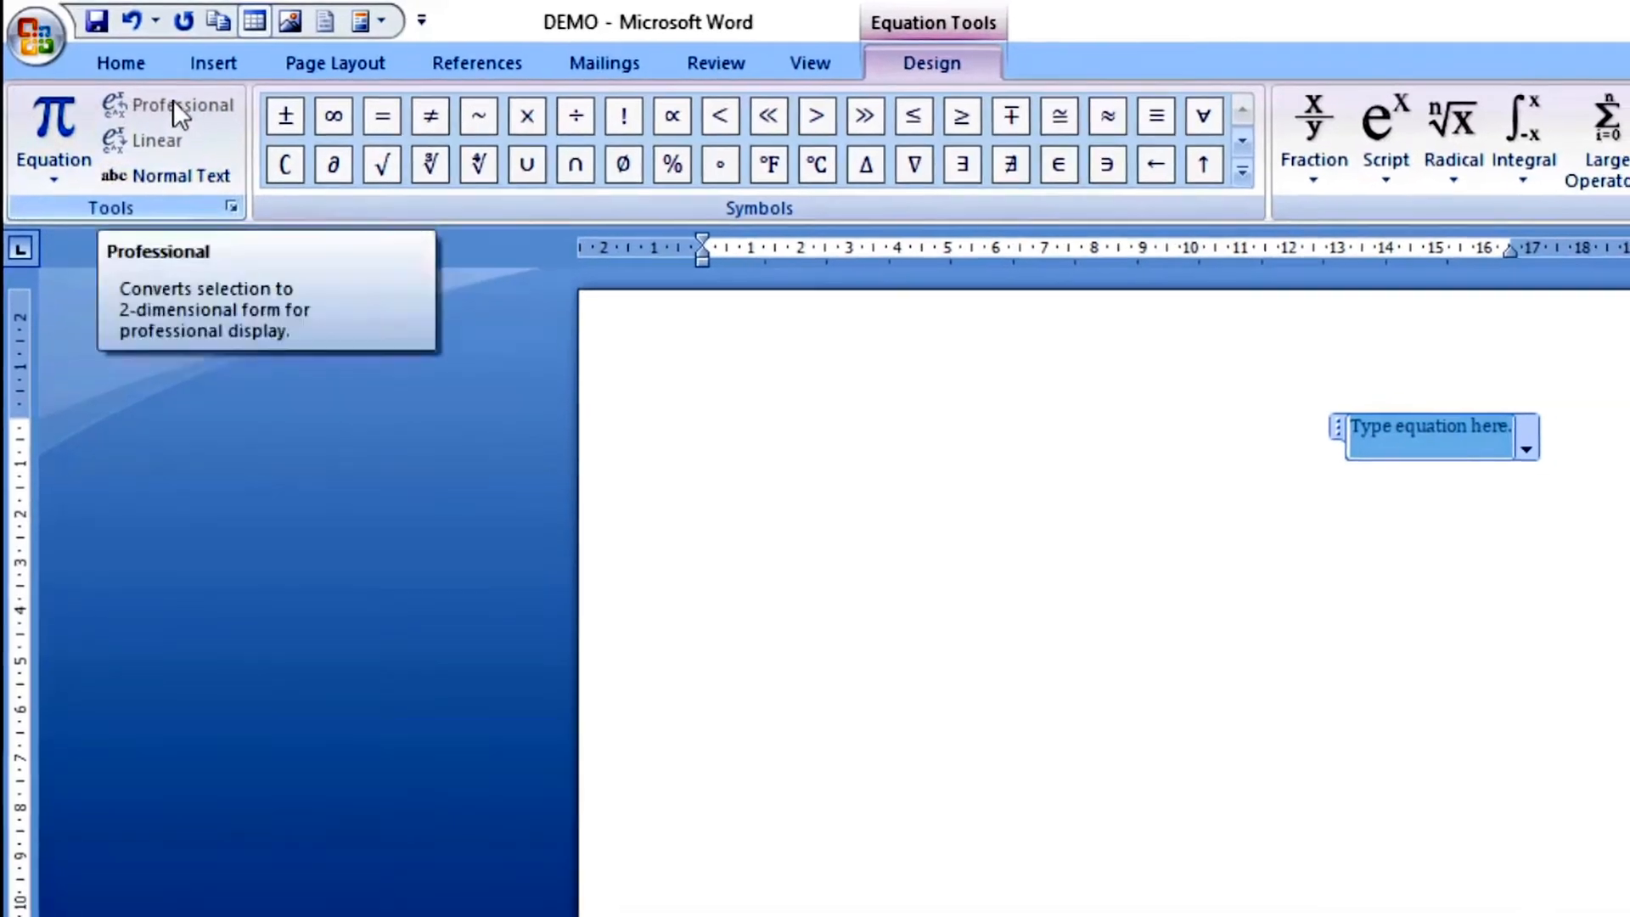
click(53, 180)
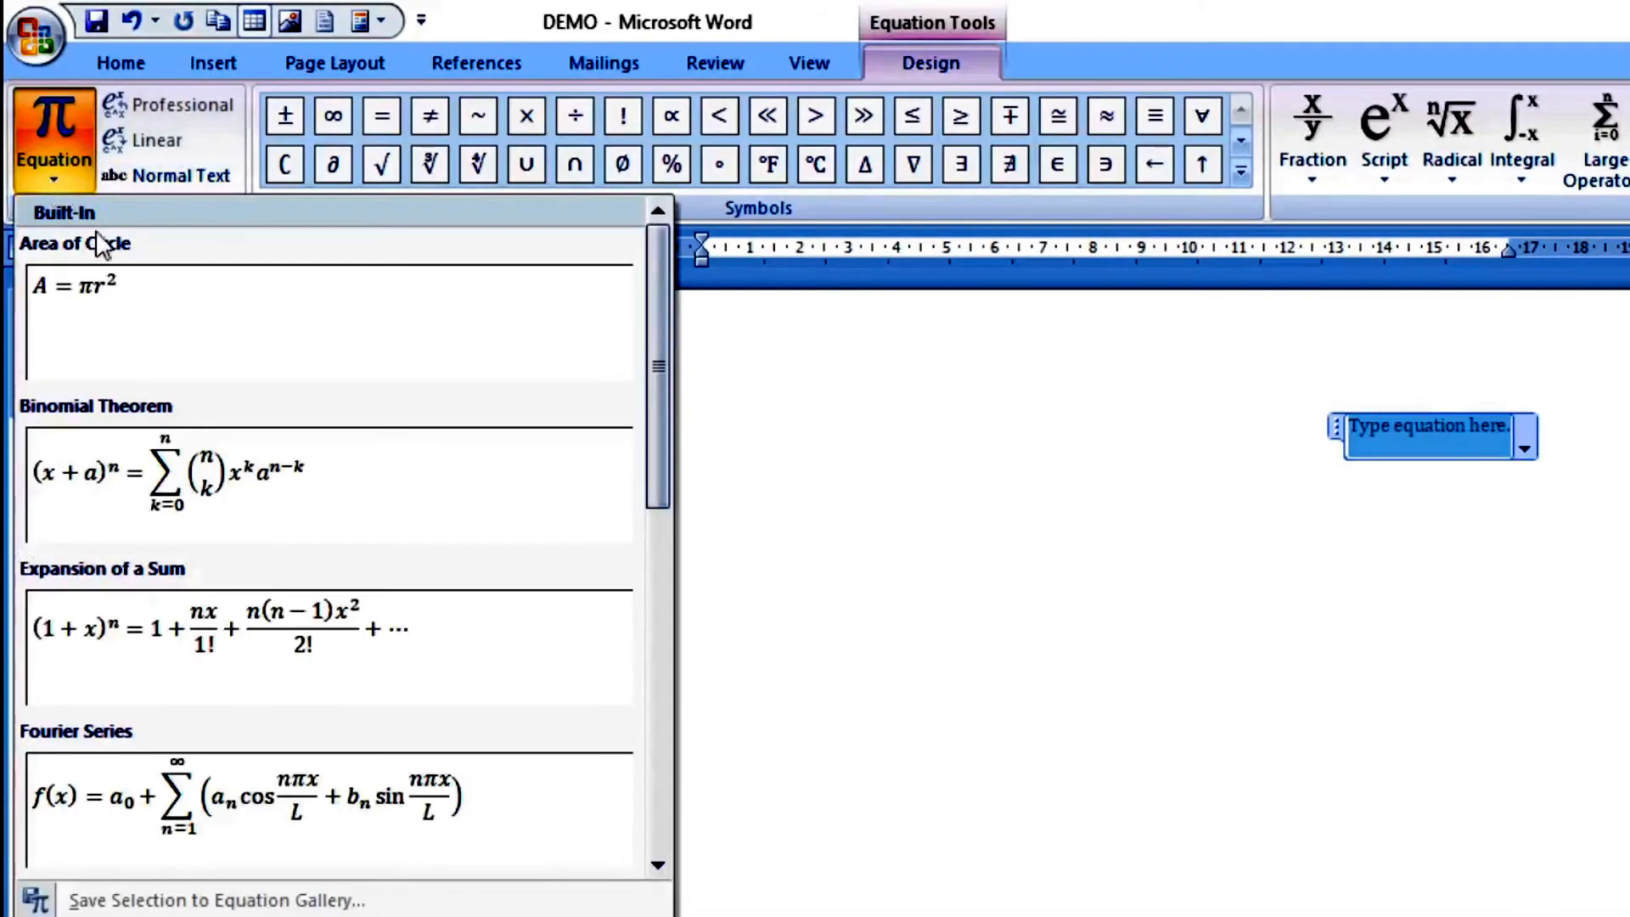
drag(649, 406, 660, 329)
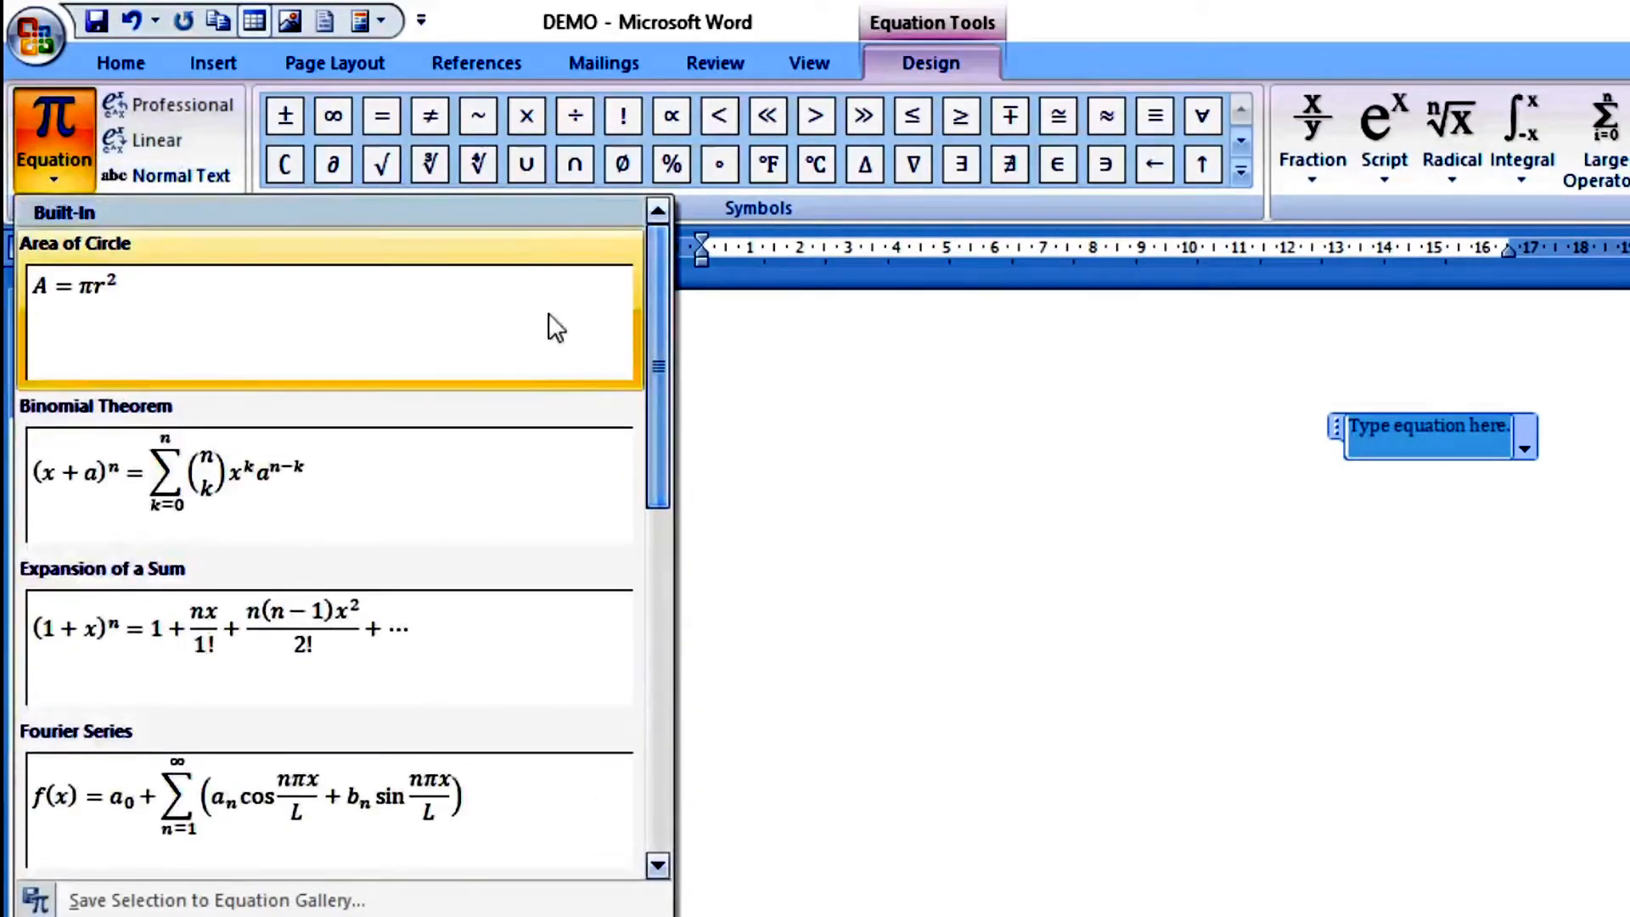
click(200, 119)
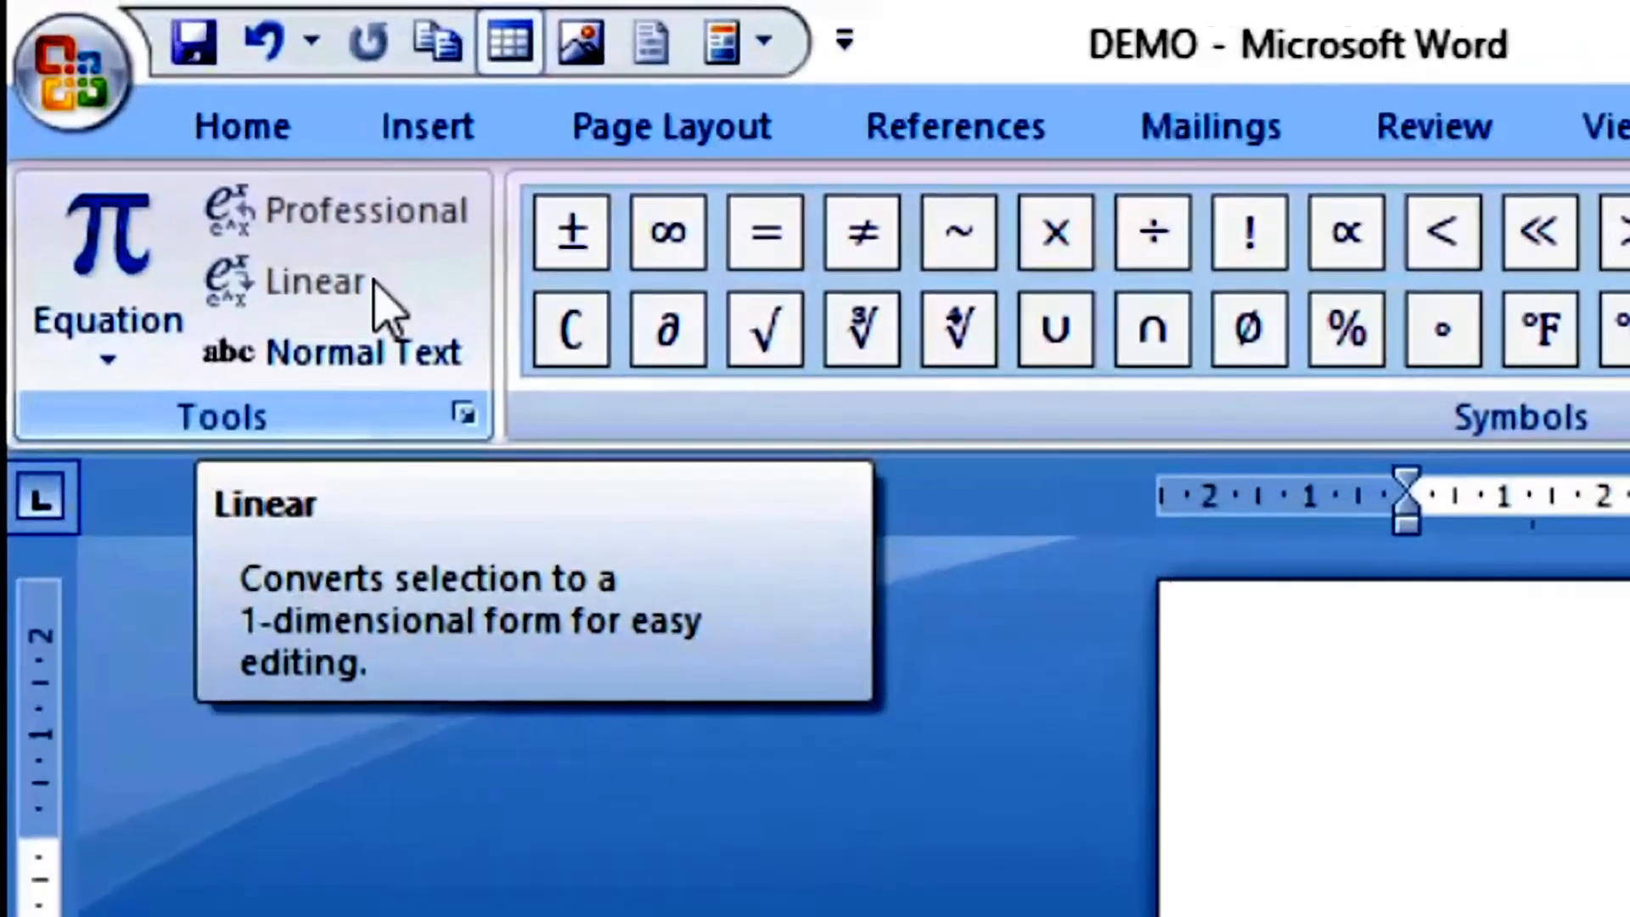
click(202, 199)
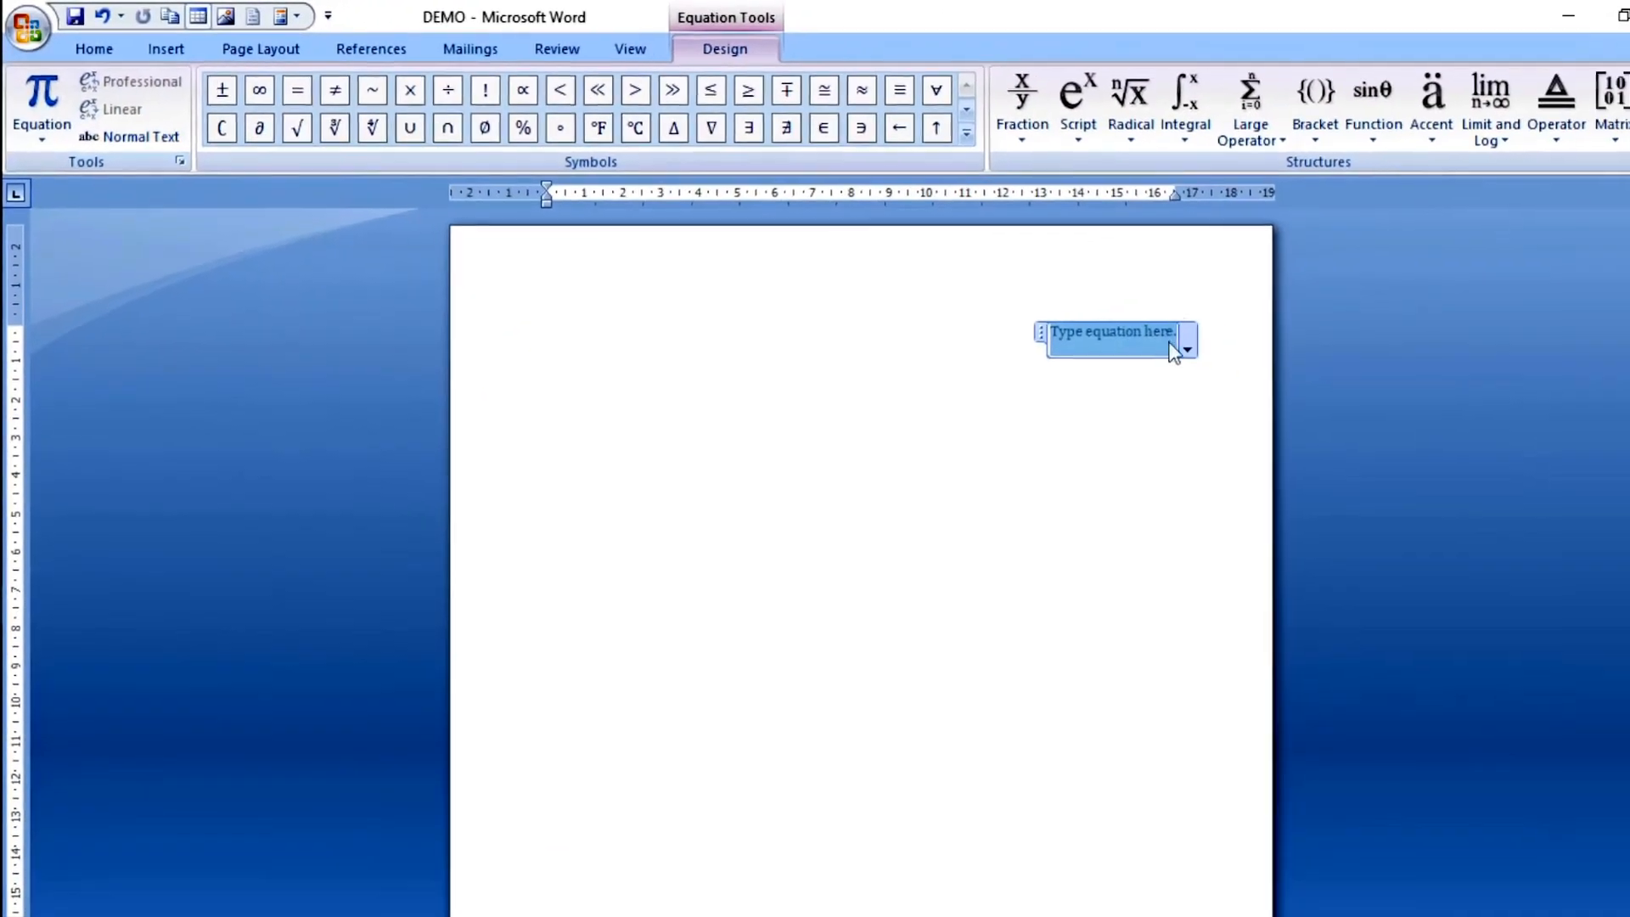
Set the equation placeholder's justification to Left.
click(1185, 343)
mouse_move(1095, 480)
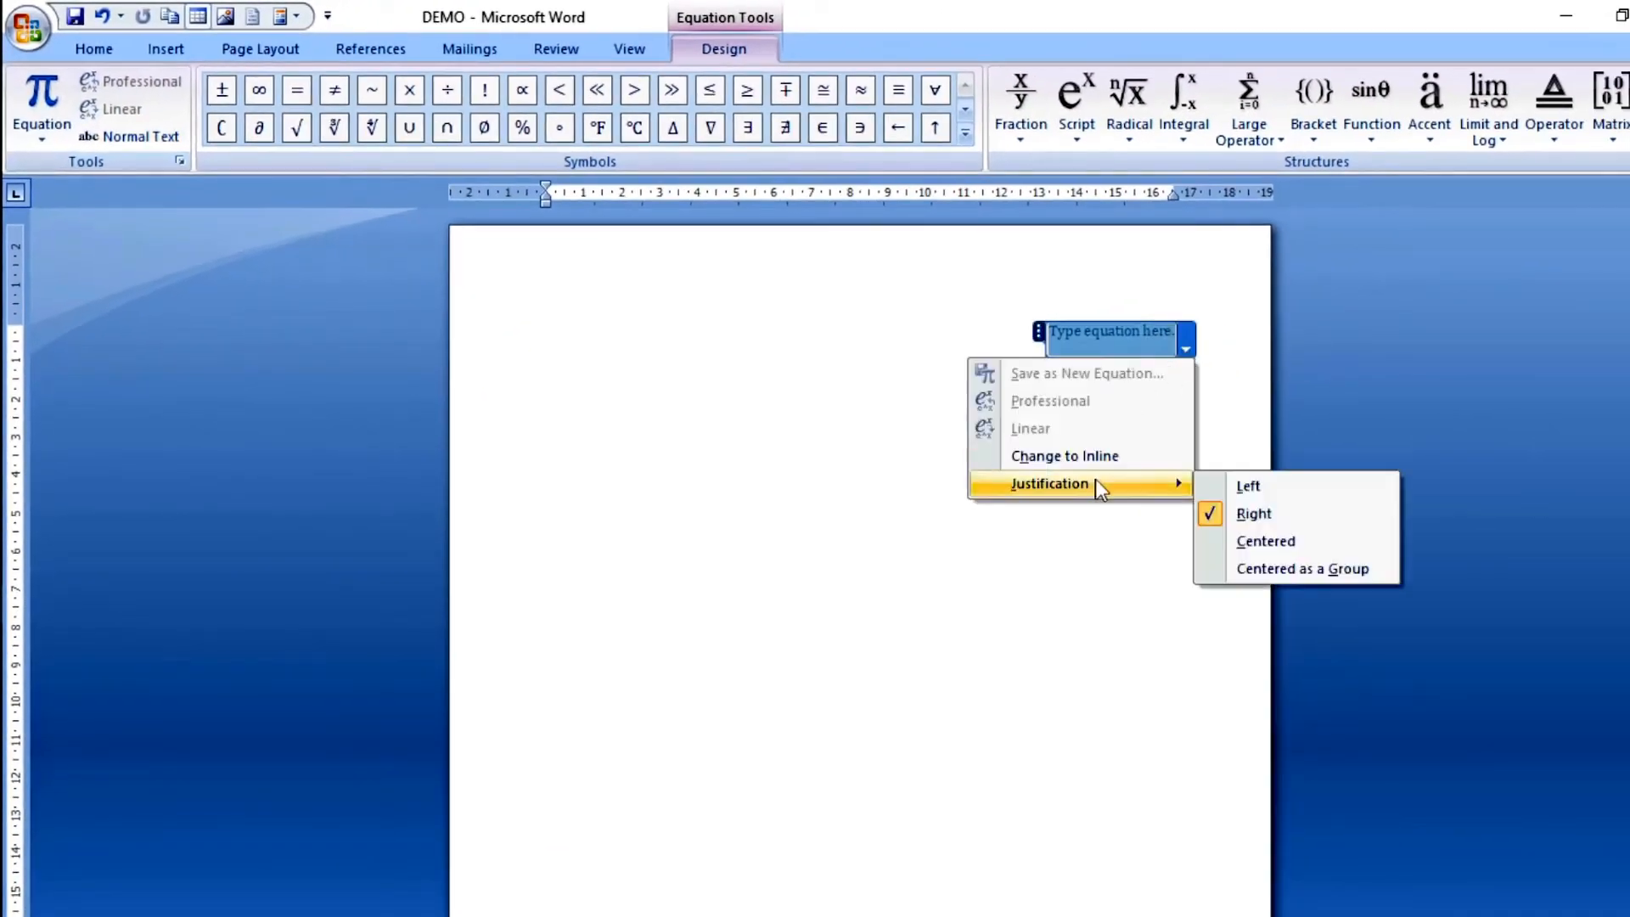
click(1246, 484)
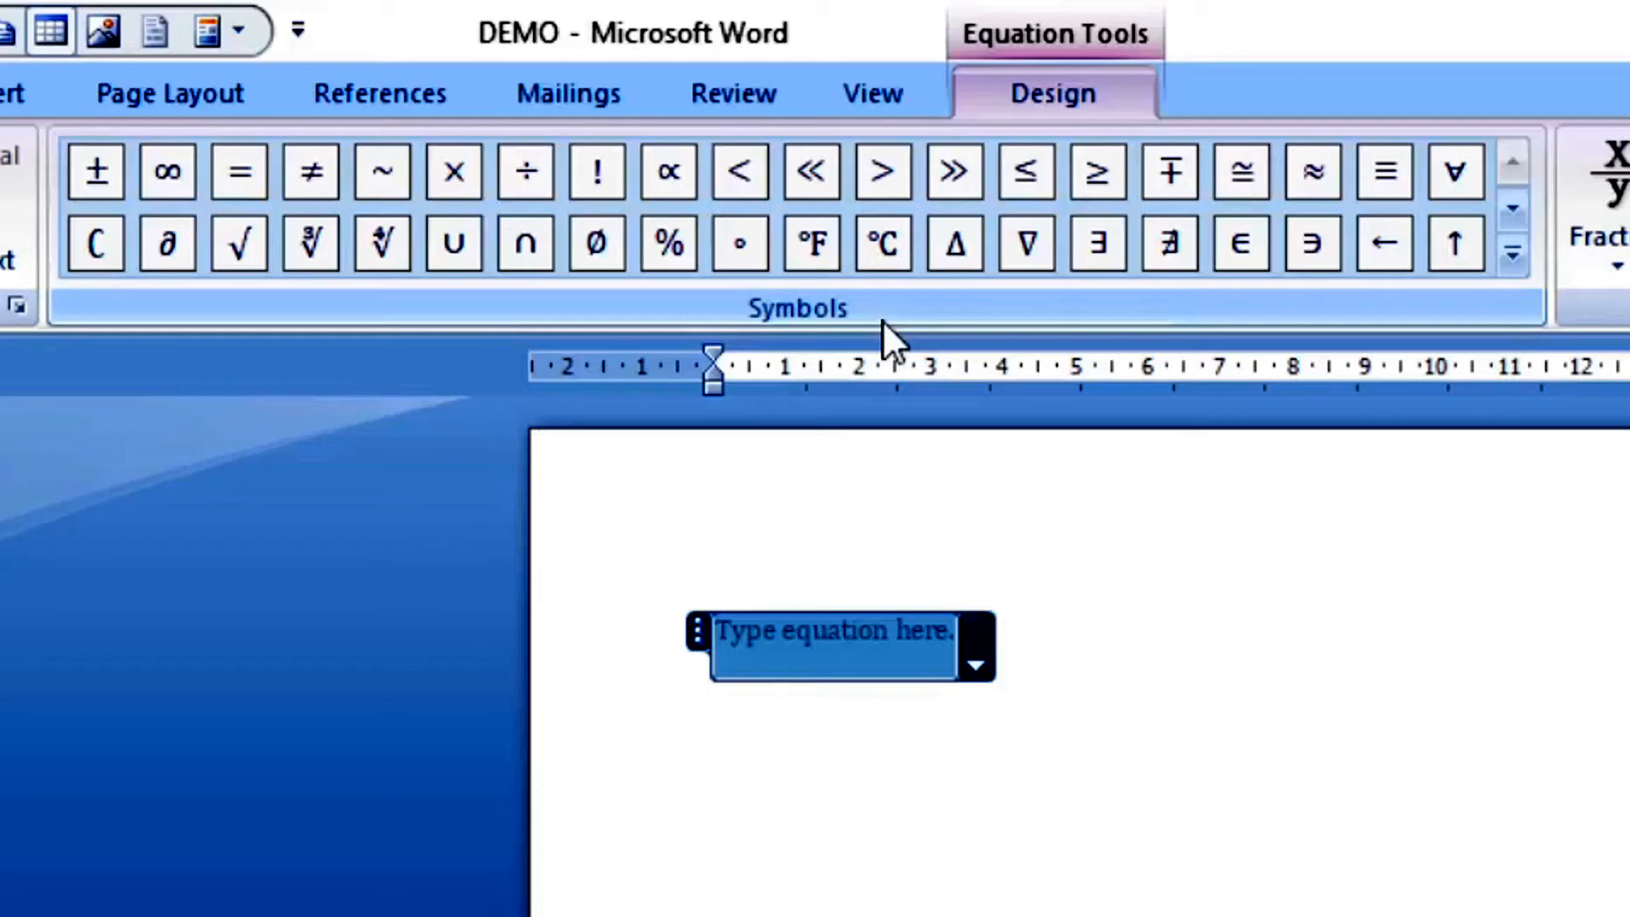
Enter 2 + 2 in the blank equation, taking the plus sign from the Basic Math symbols.
text(2 )
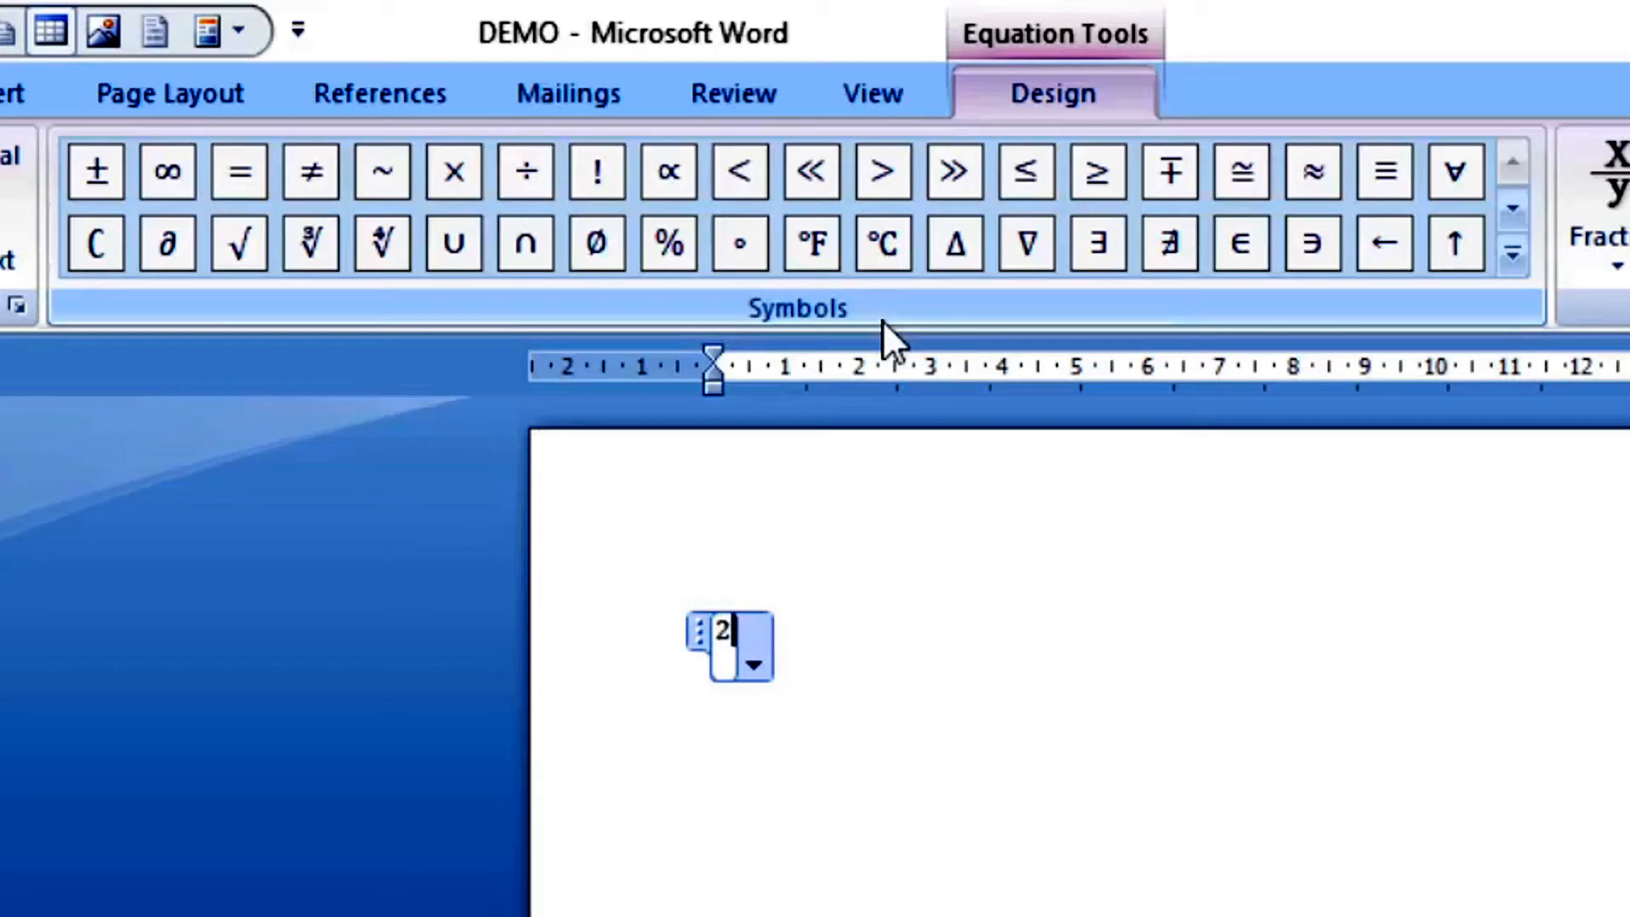
text(+)
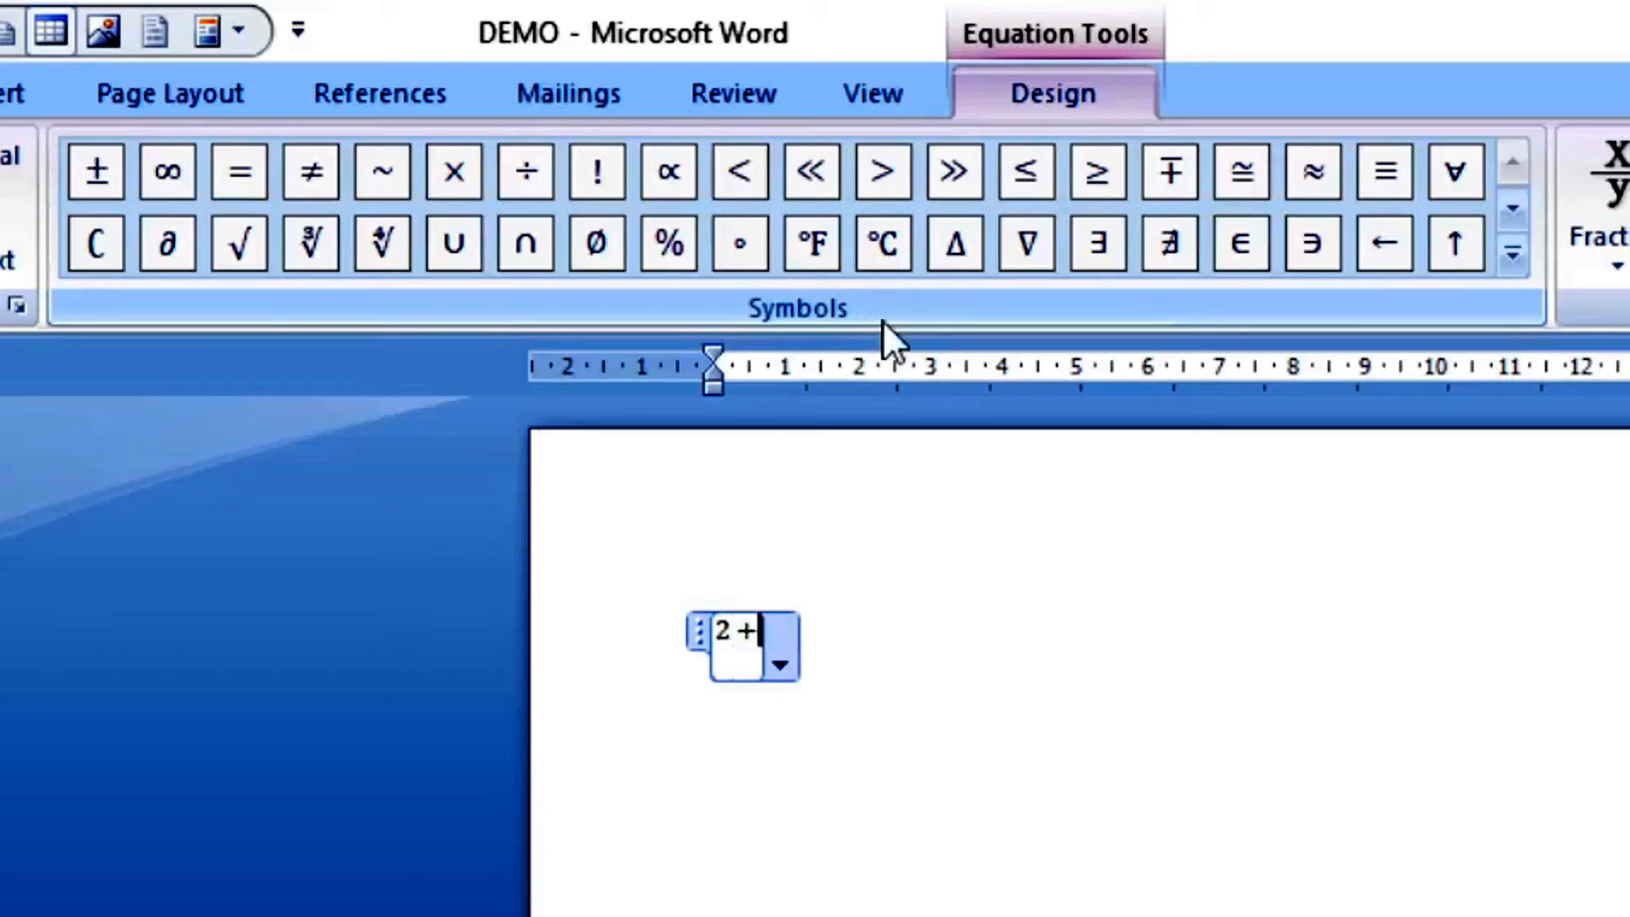
key(BackSpace)
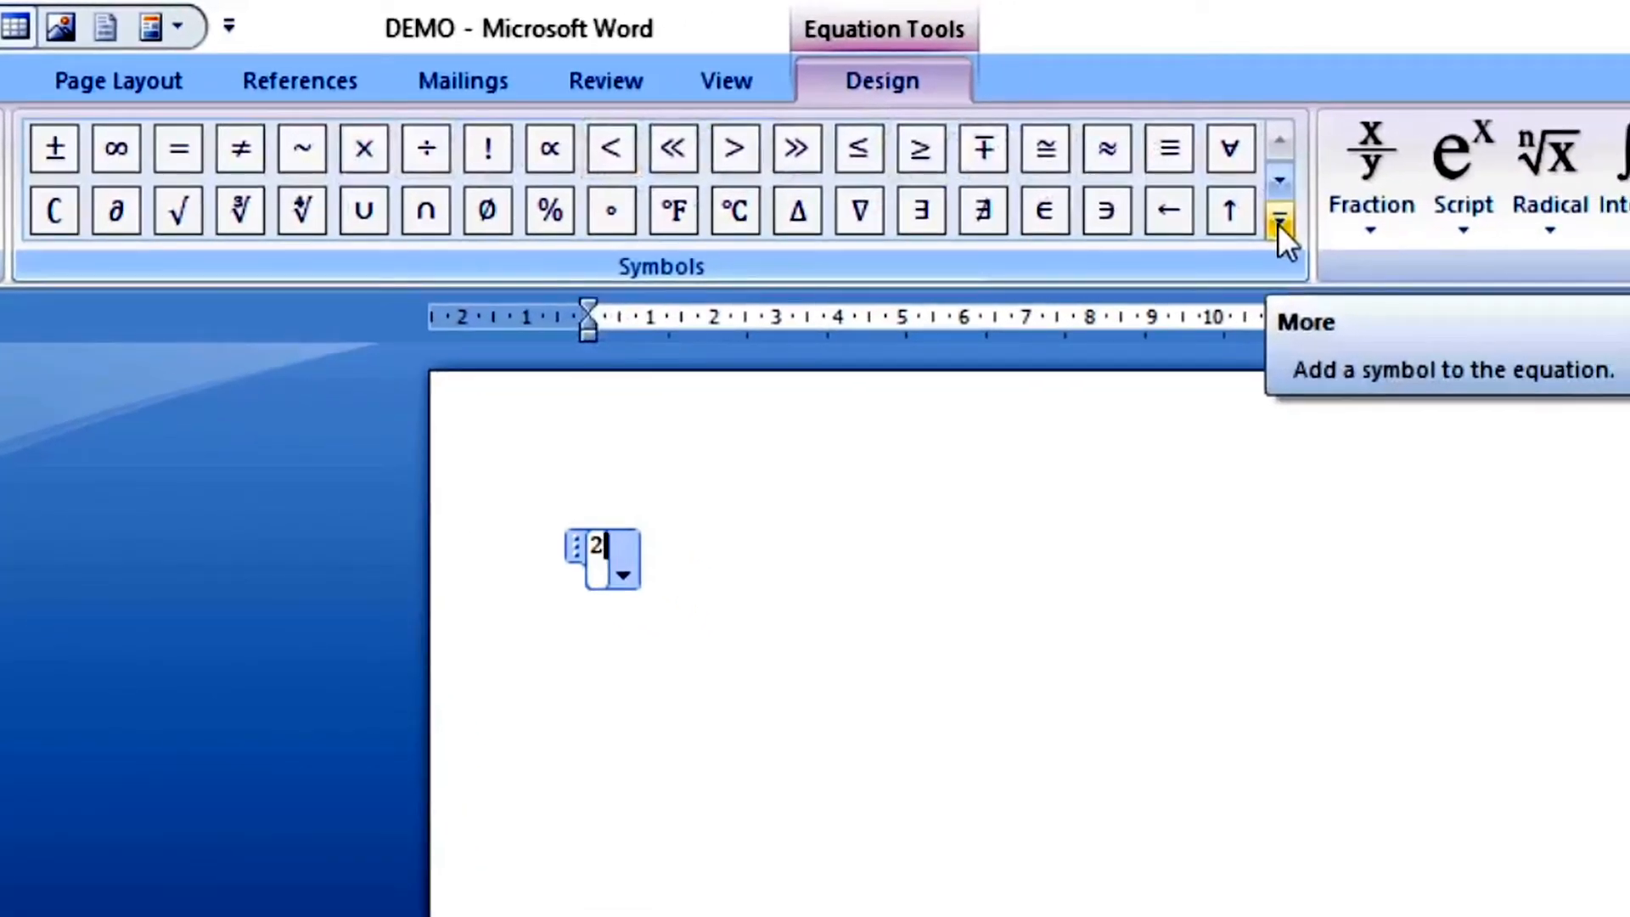
click(1278, 223)
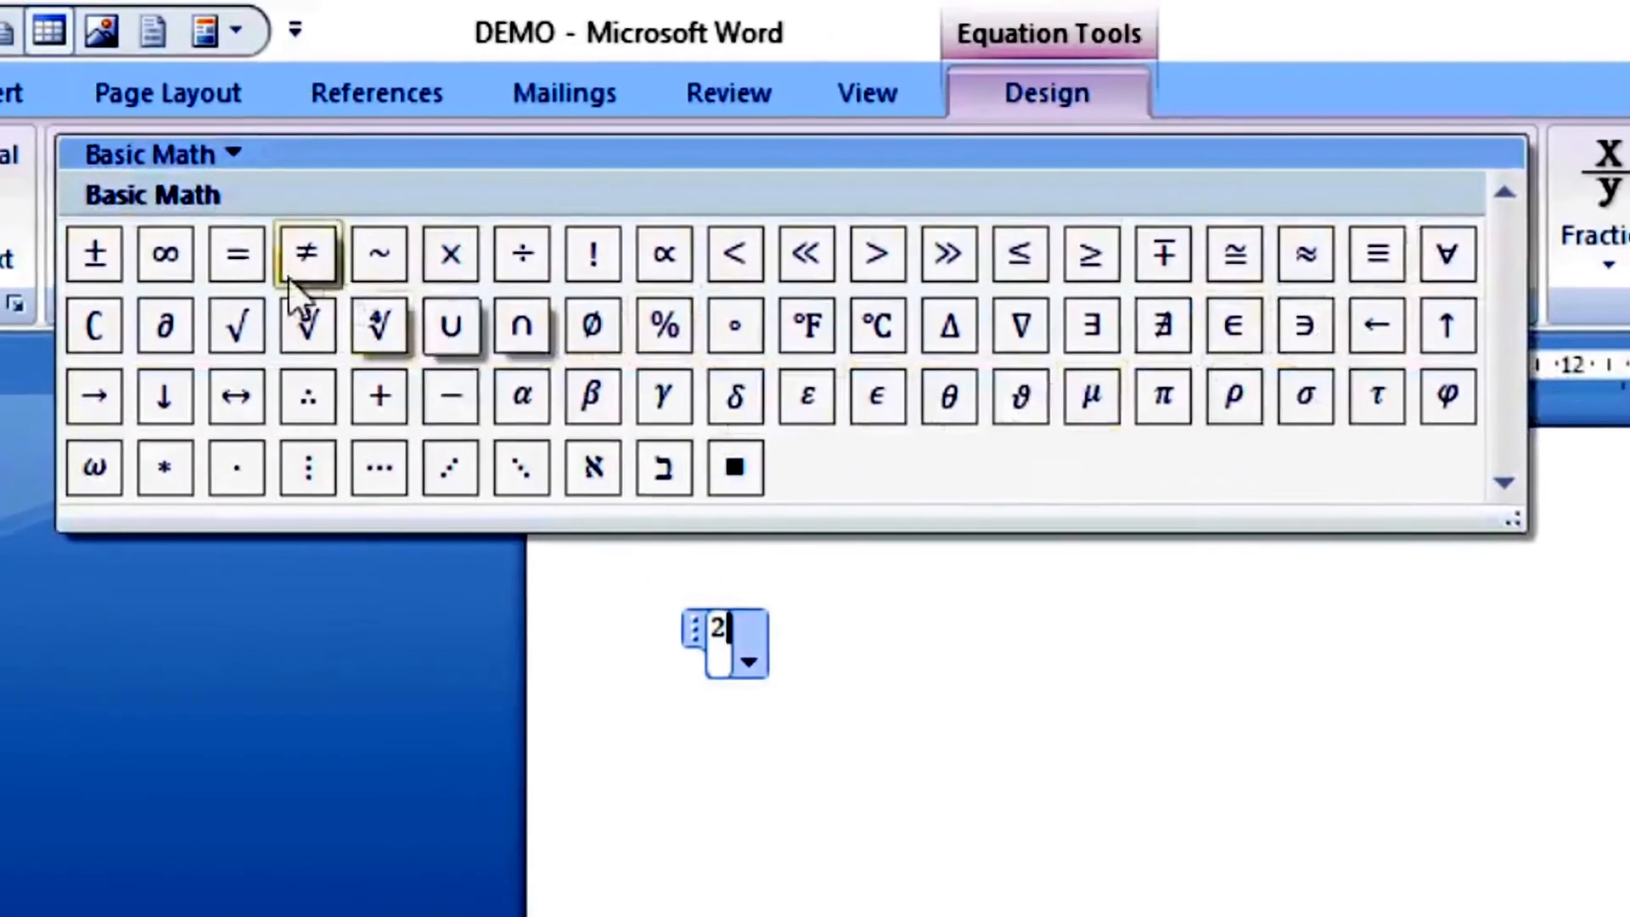
click(392, 401)
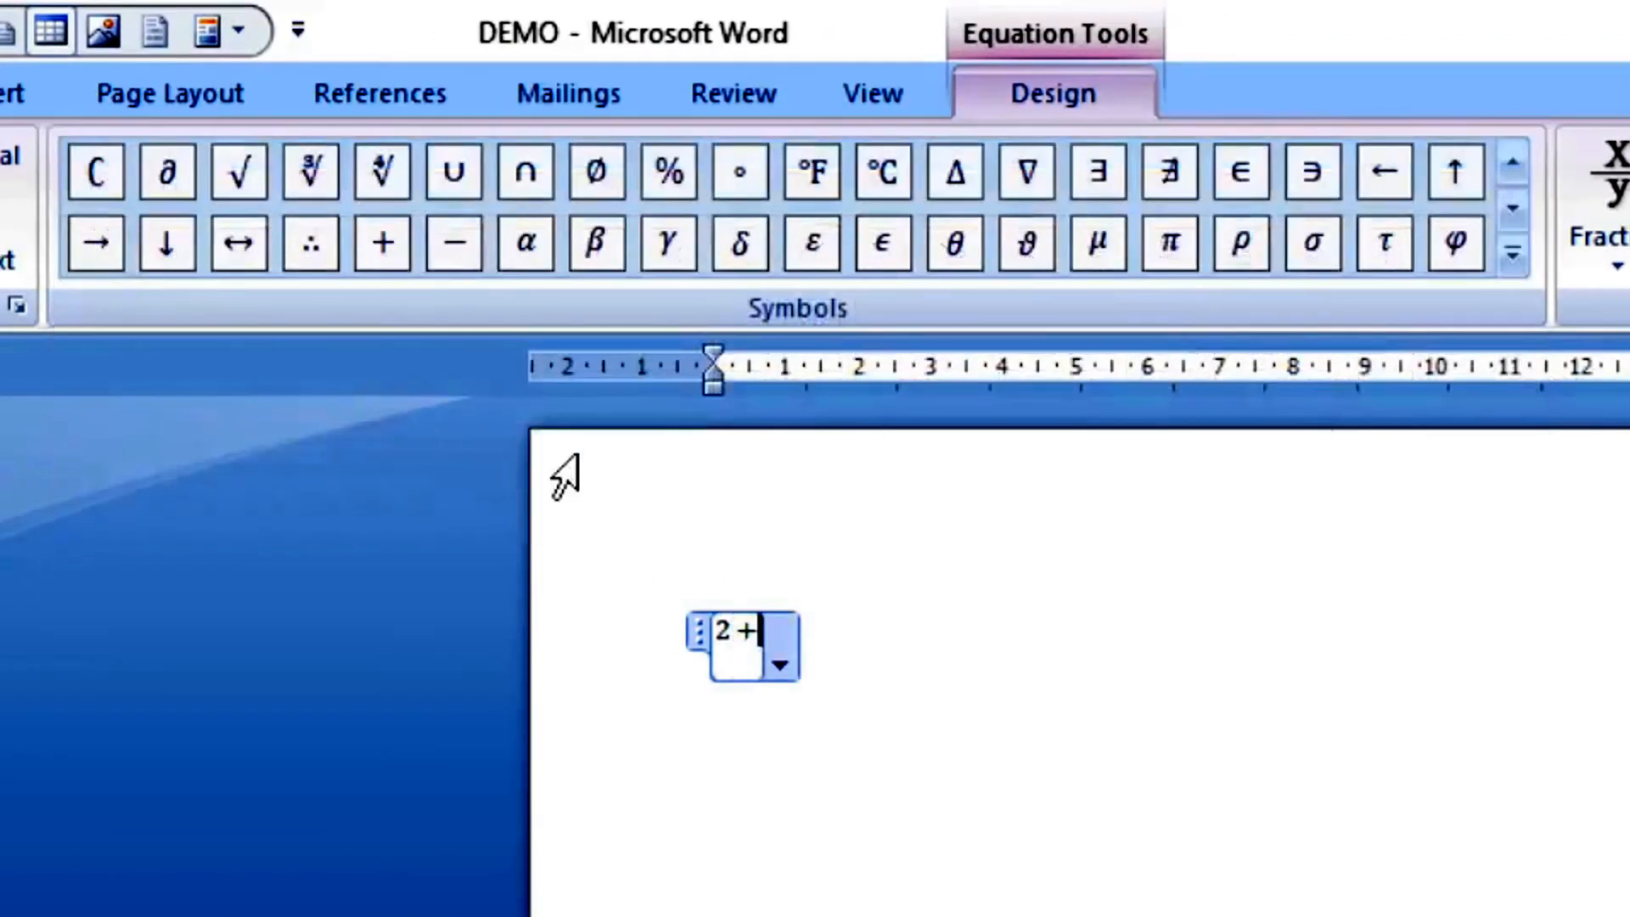
text(2)
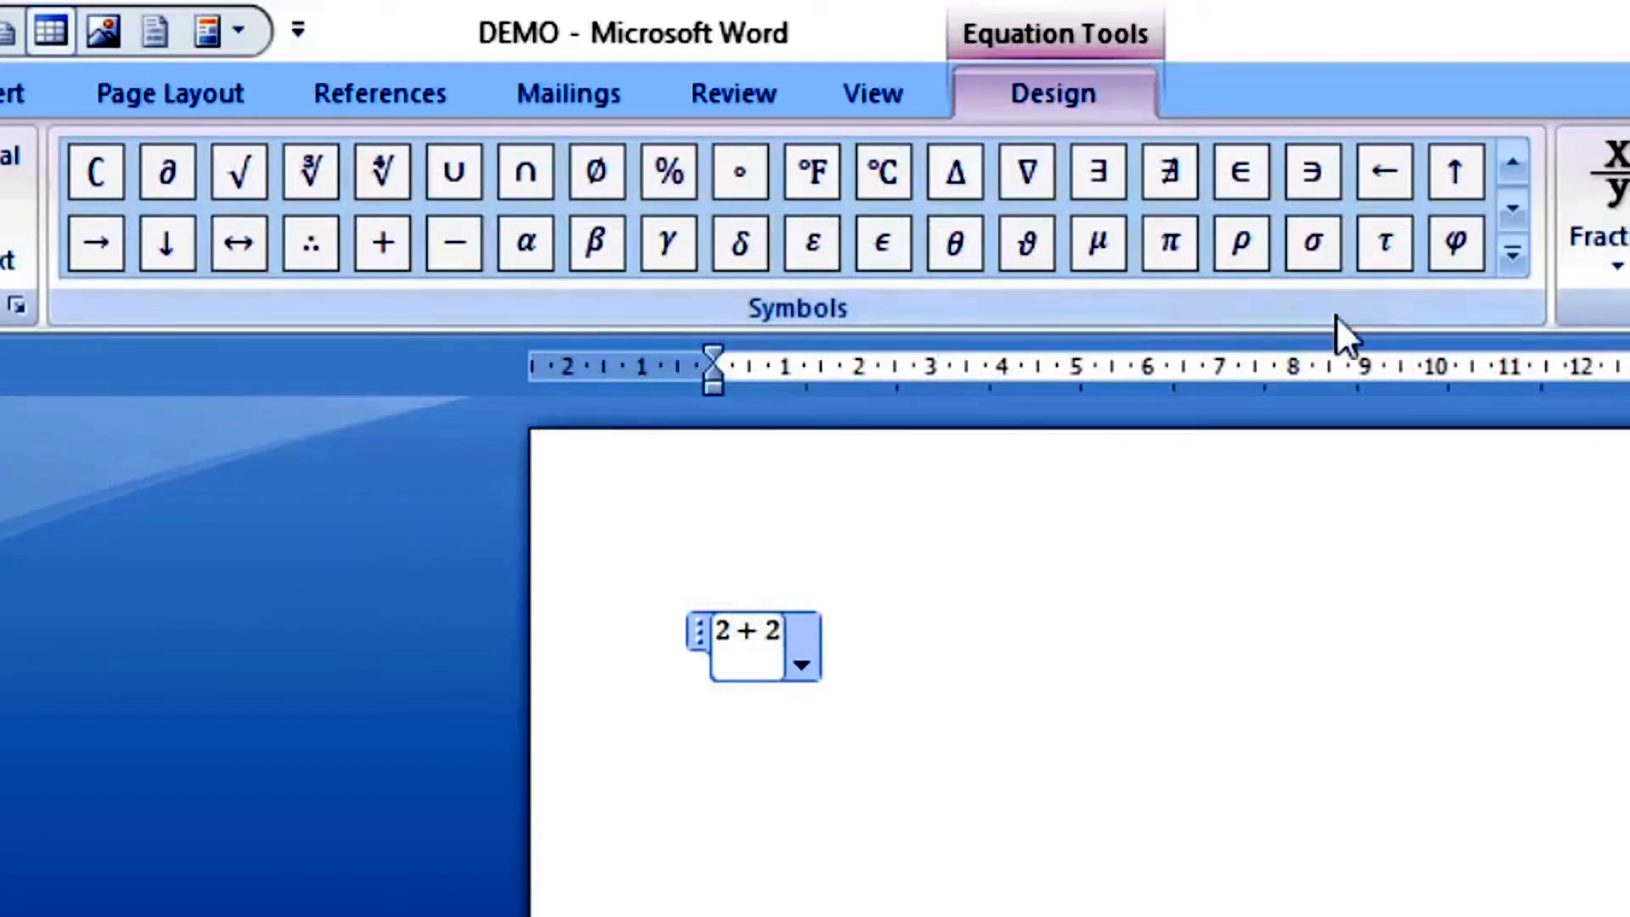
Complete the equation with the = symbol and 4, and start a new paragraph below it.
click(1528, 162)
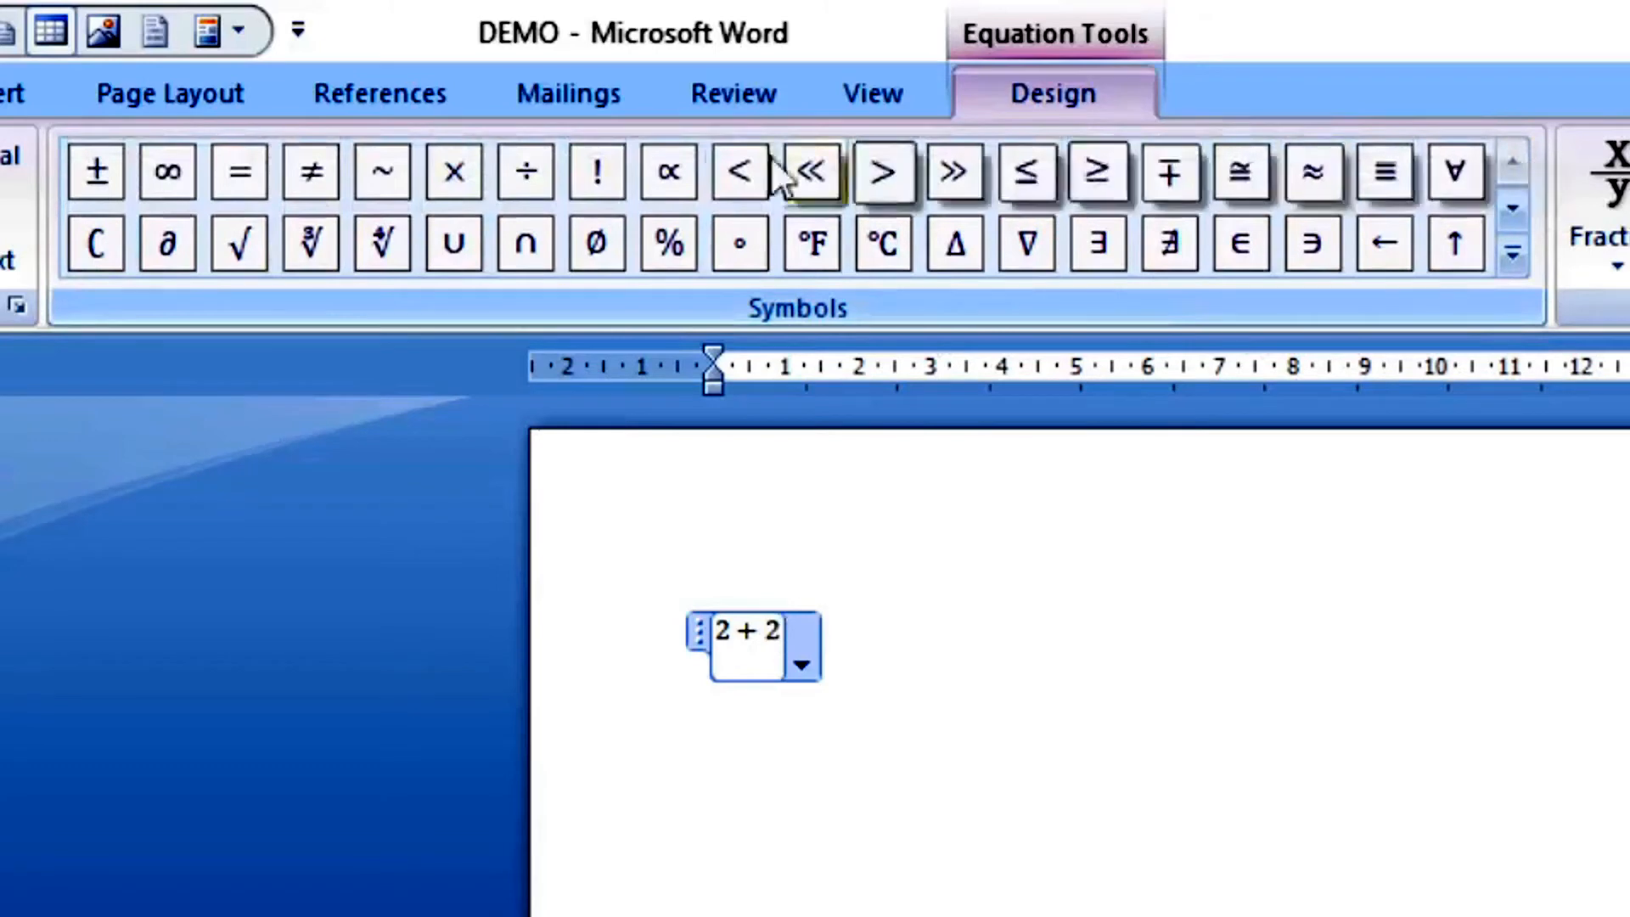
click(243, 167)
text(4)
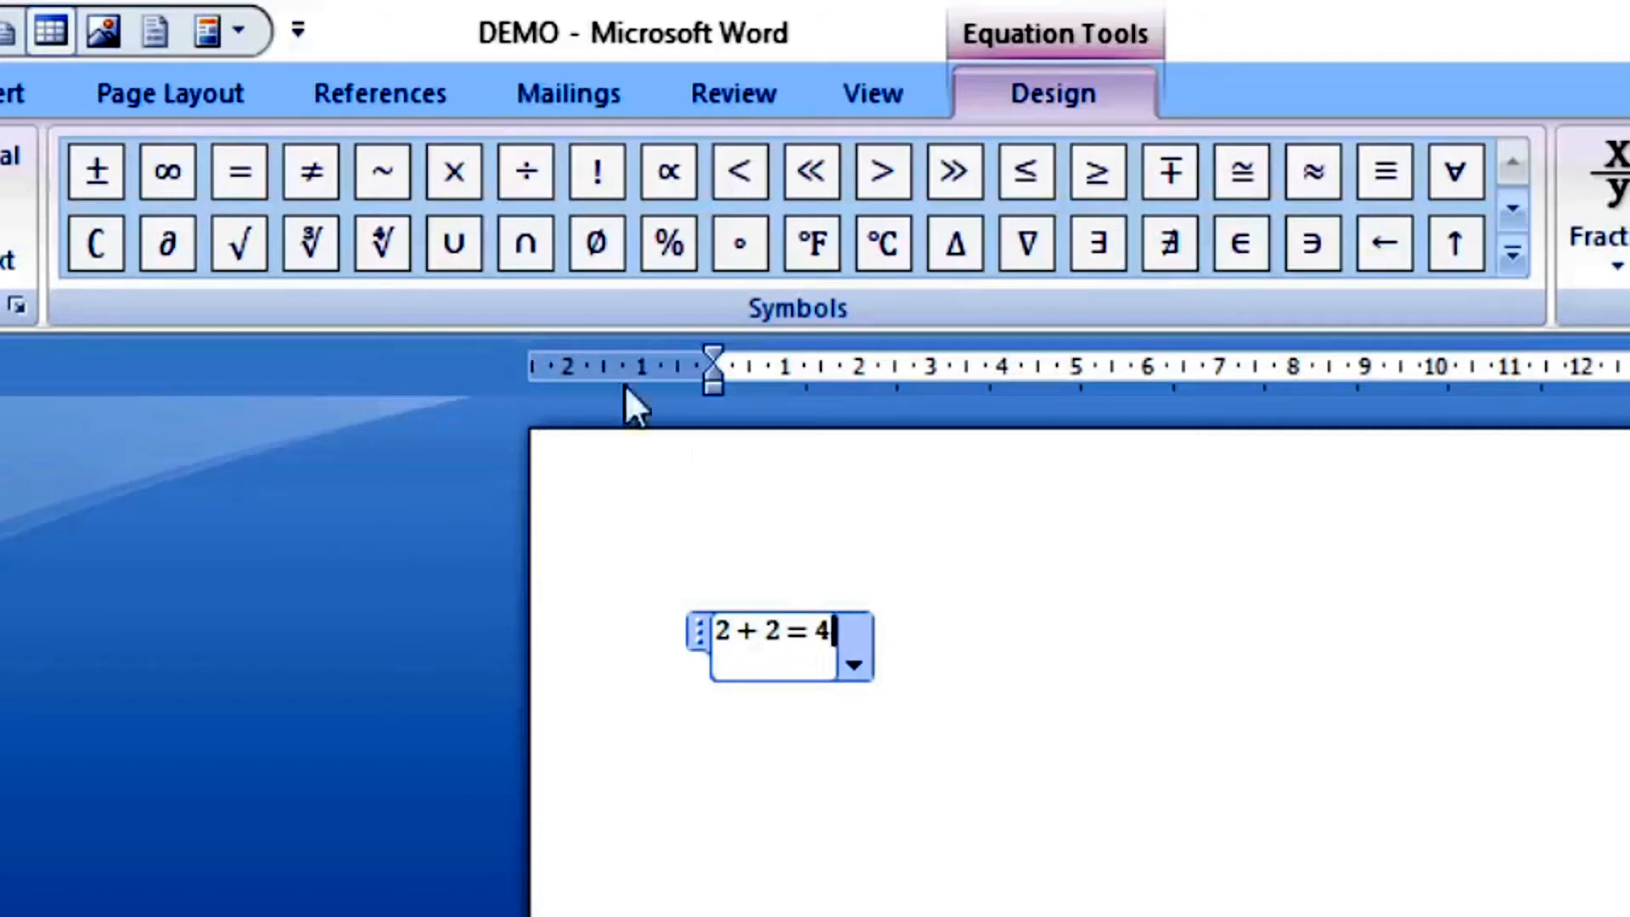
click(878, 908)
key(Return)
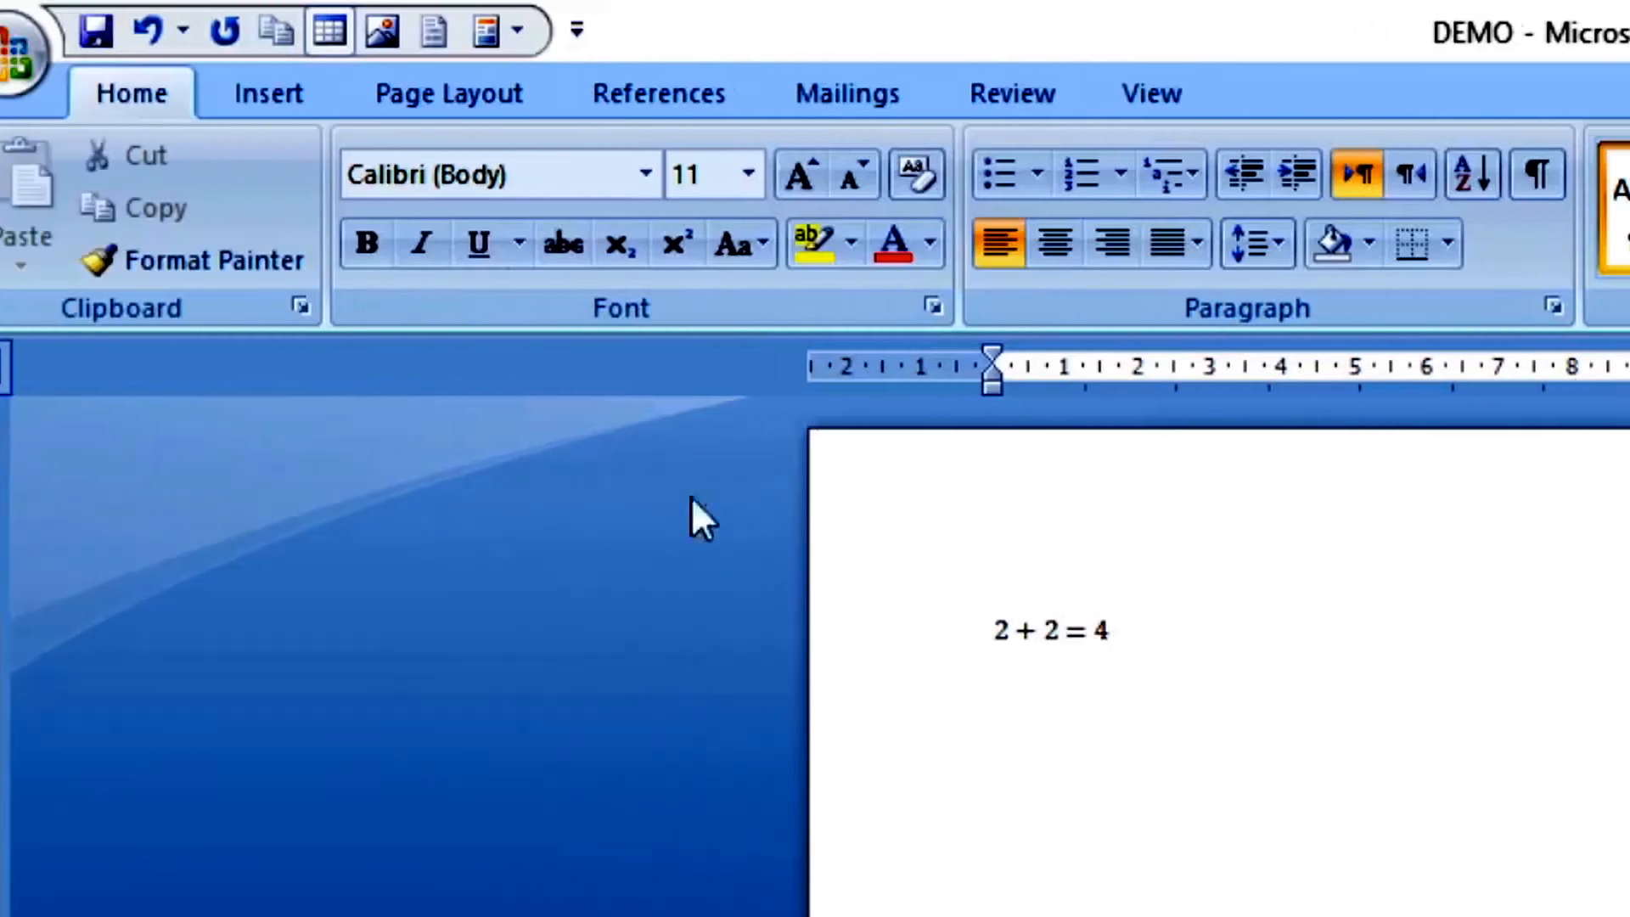
Insert a new equation below 2 + 2 = 4 containing 100 followed by the ℃ symbol.
click(27, 89)
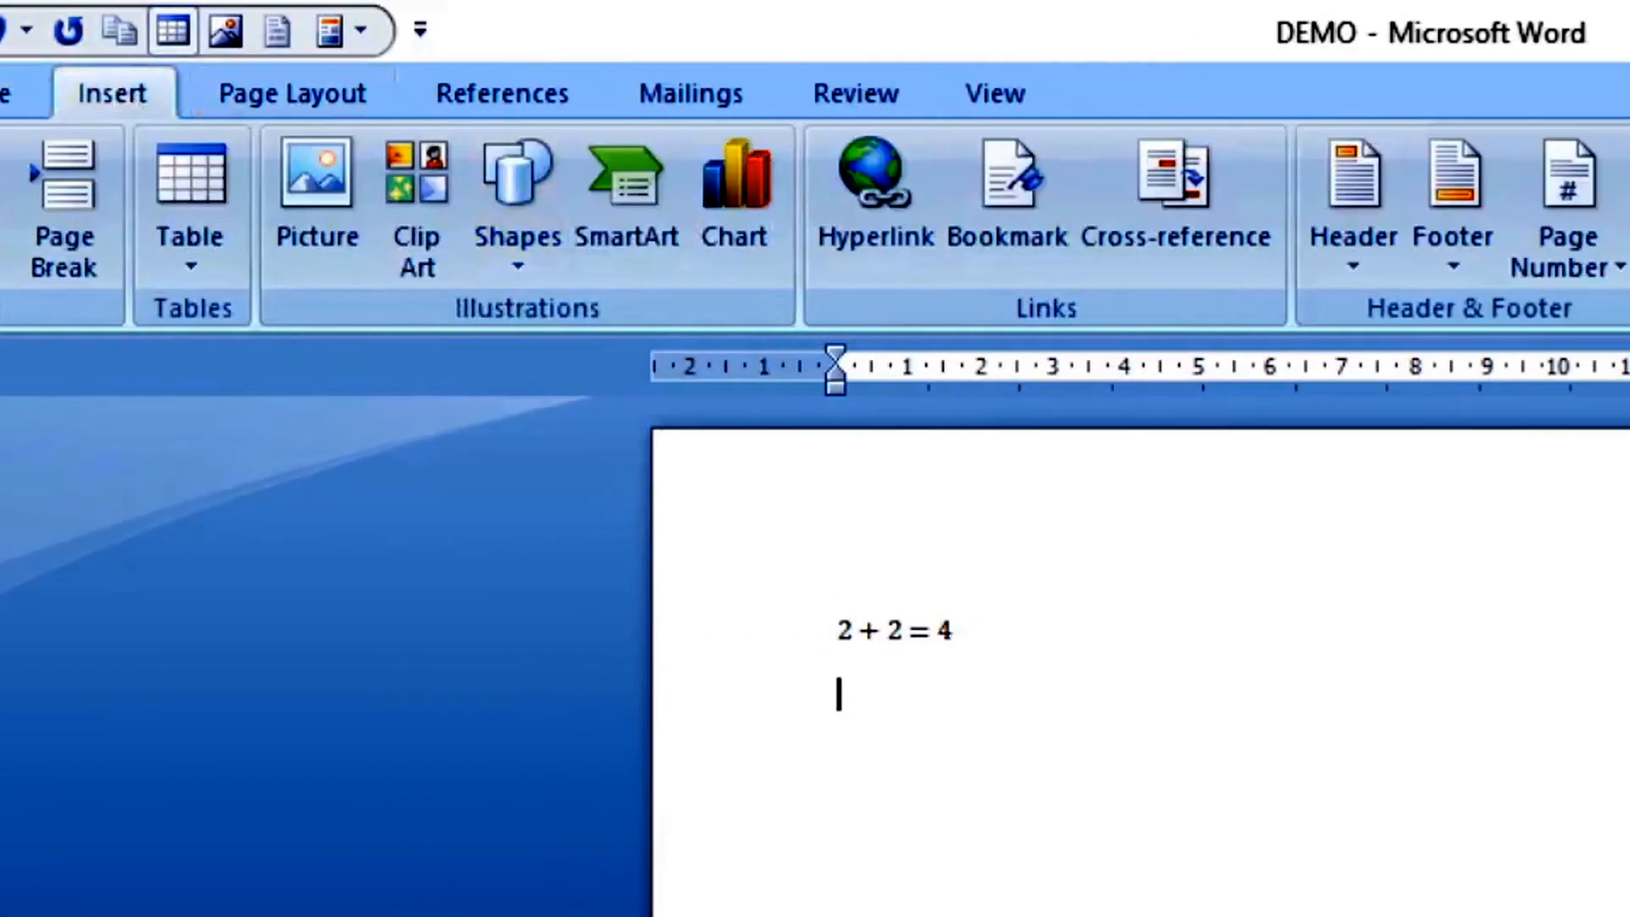
click(1378, 256)
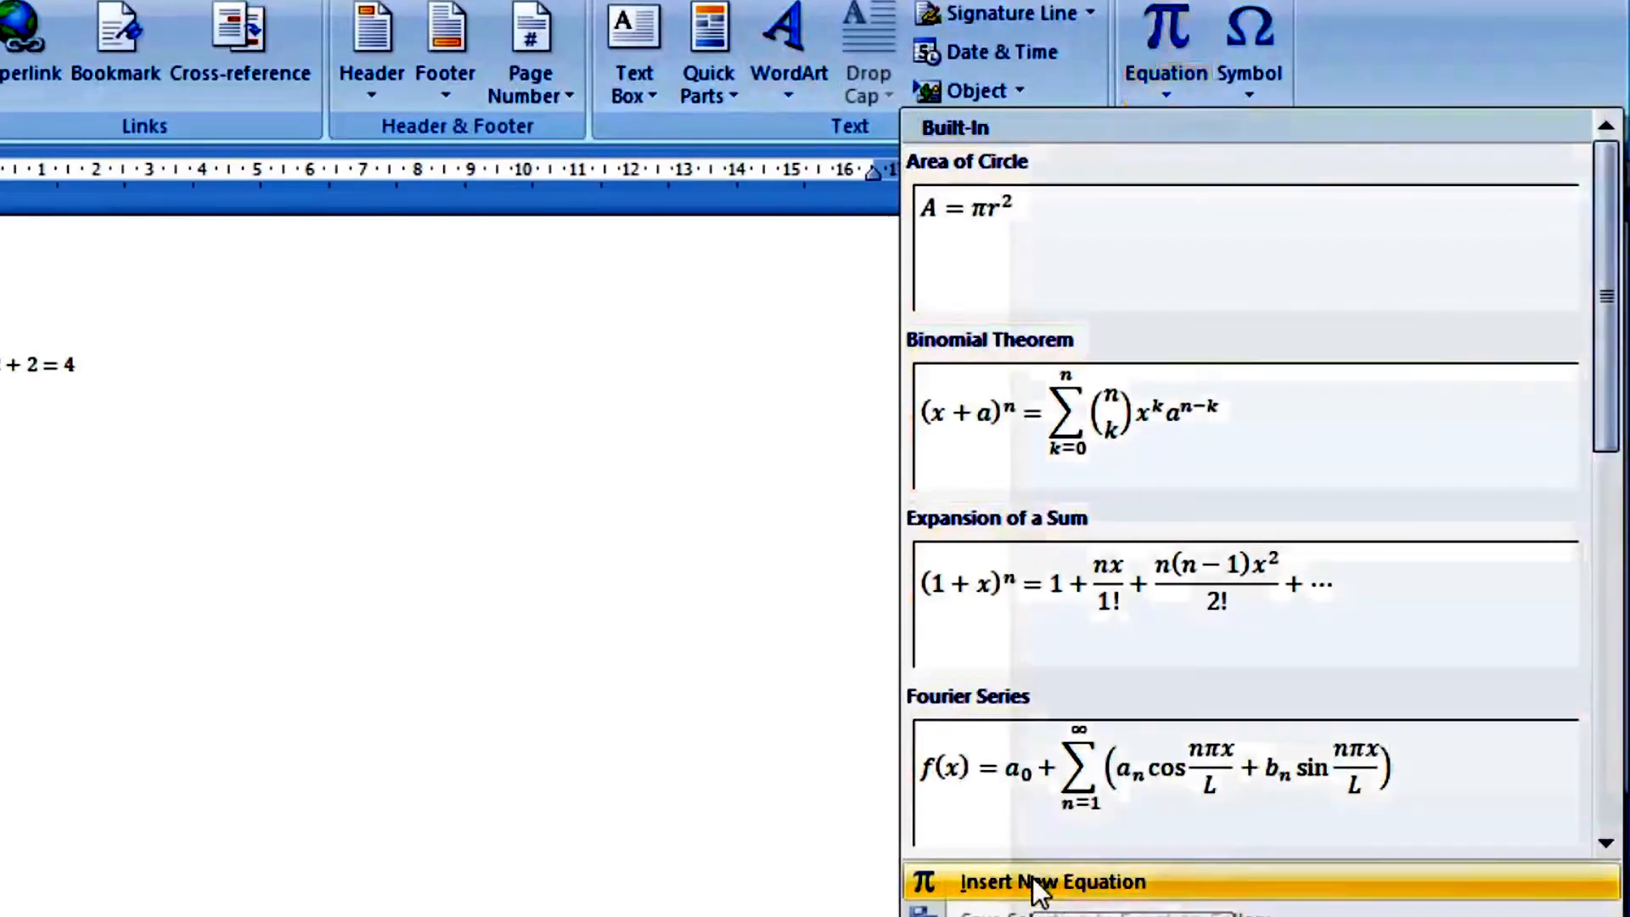
click(1033, 878)
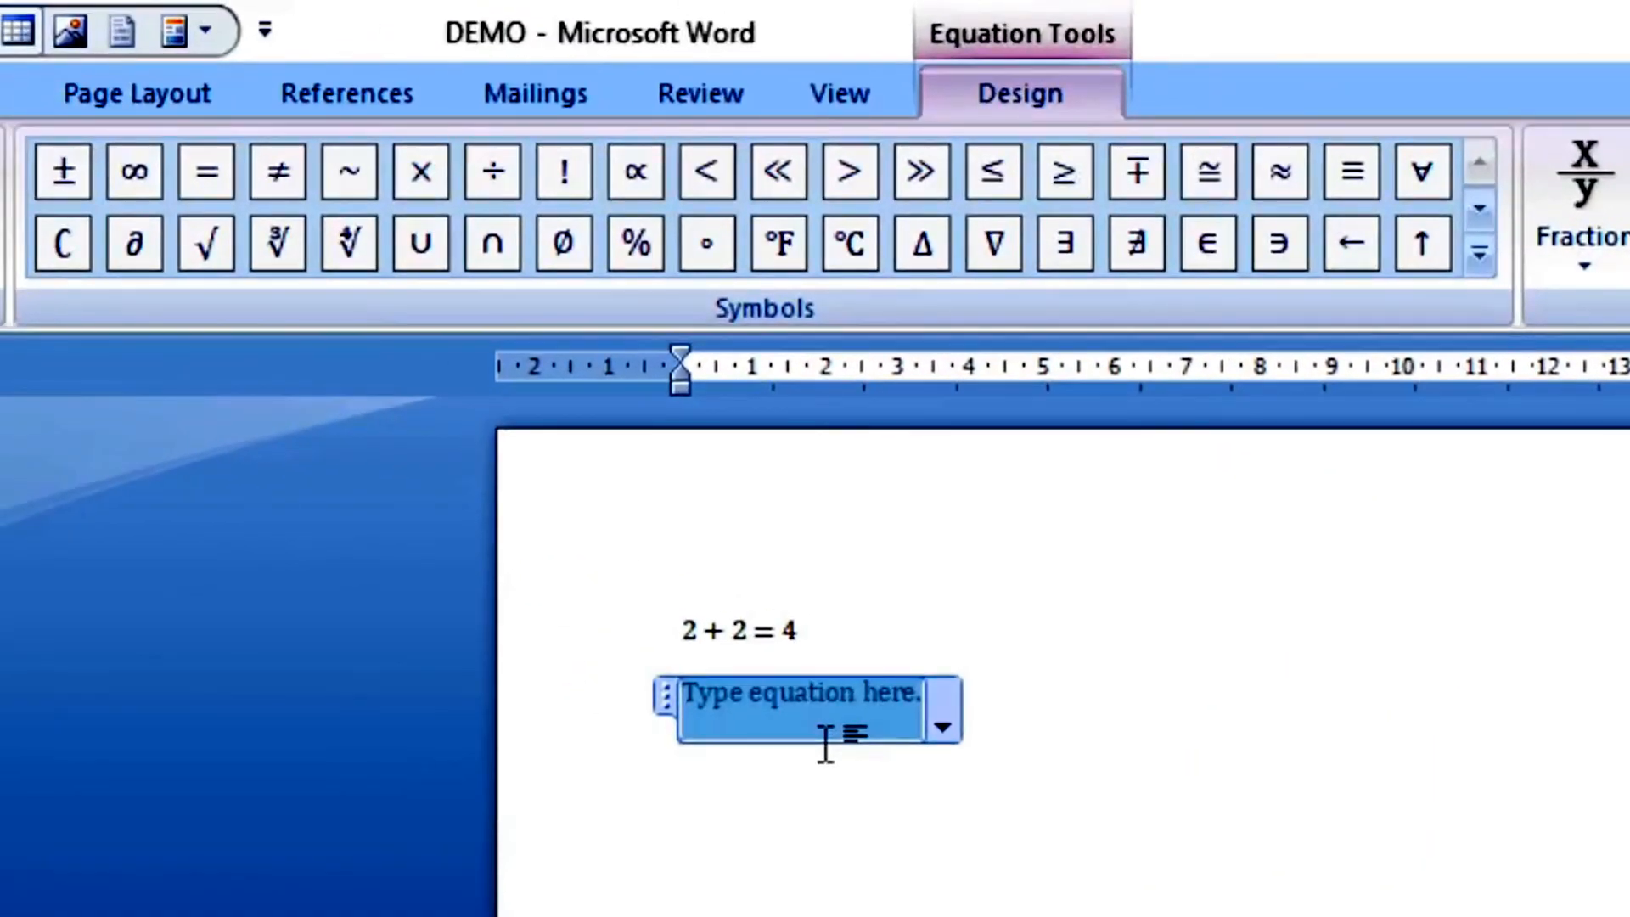
text(100)
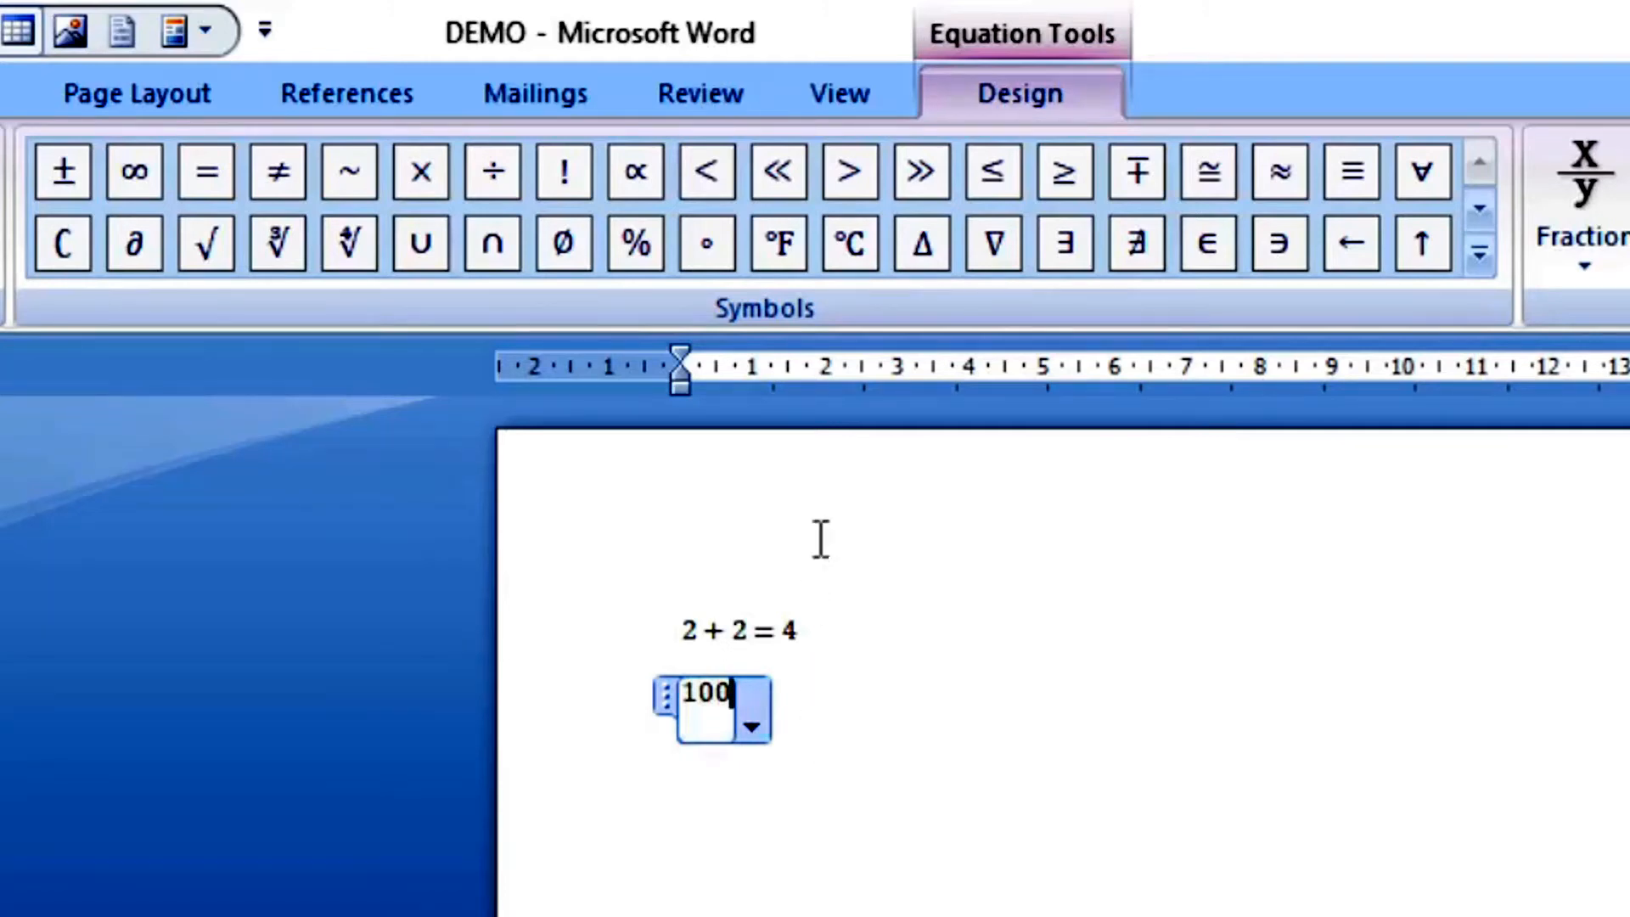
click(837, 256)
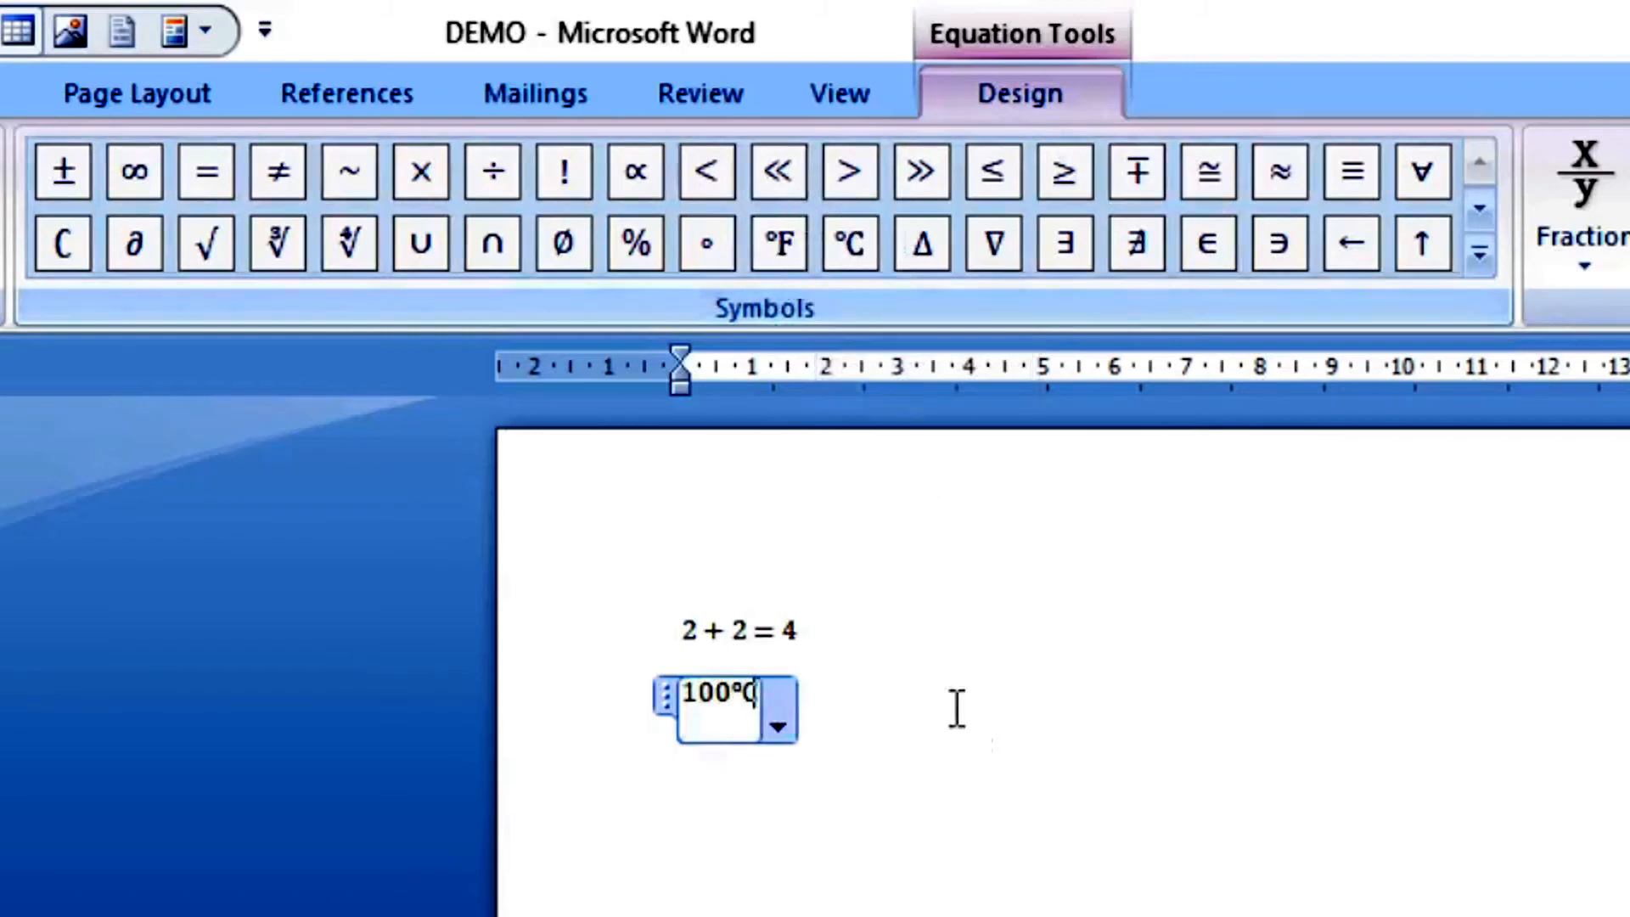
click(856, 788)
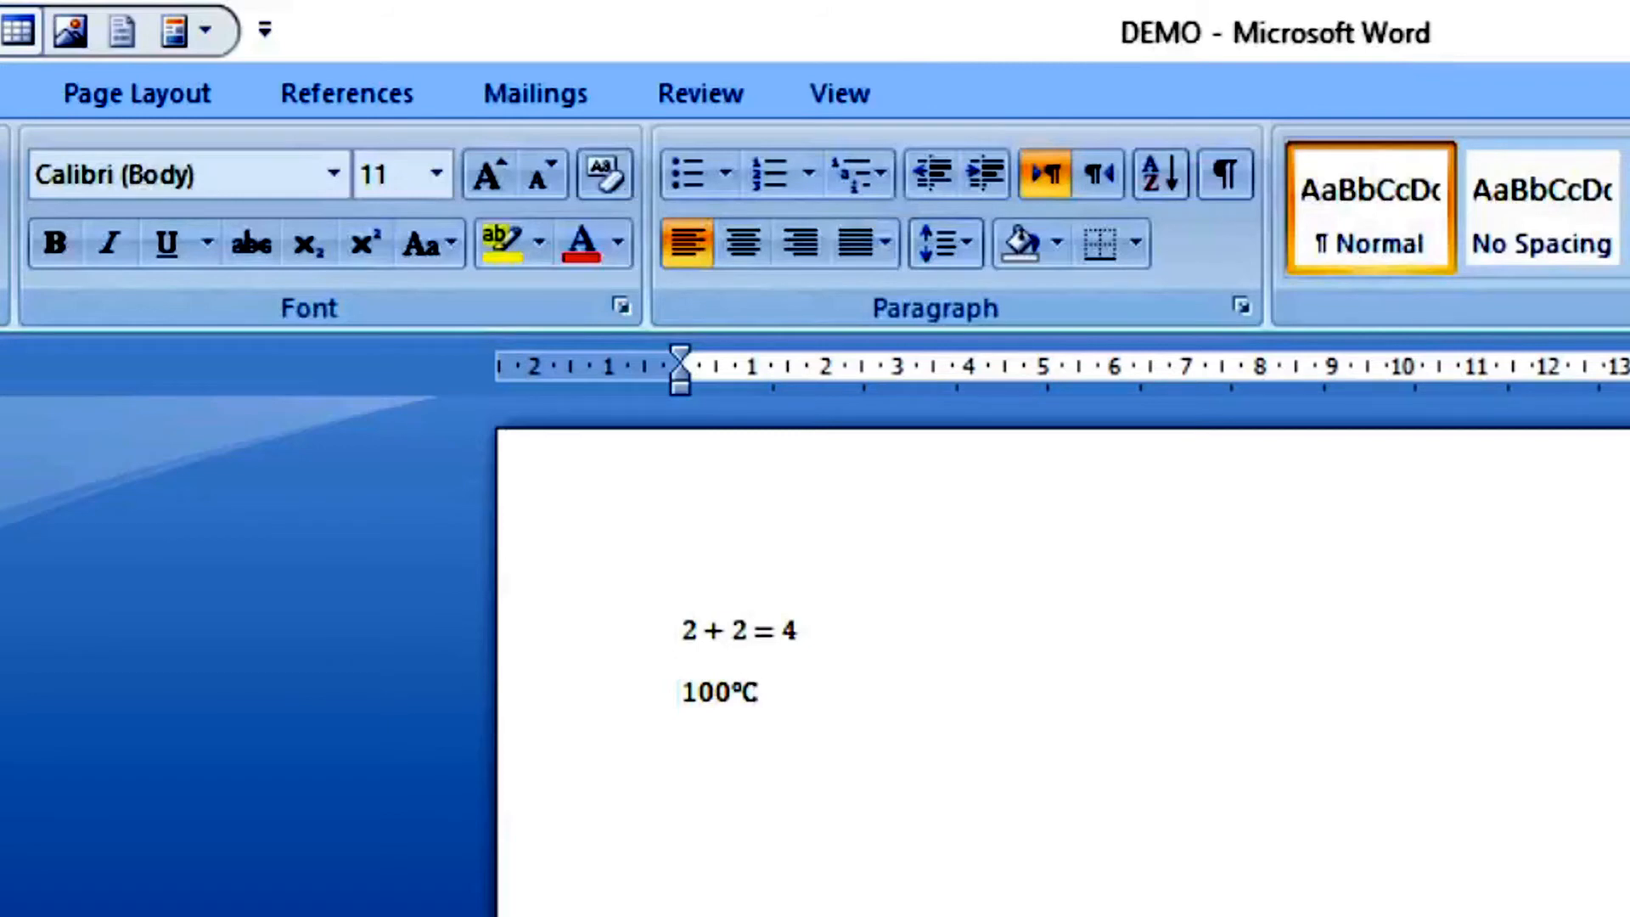
double_click(713, 675)
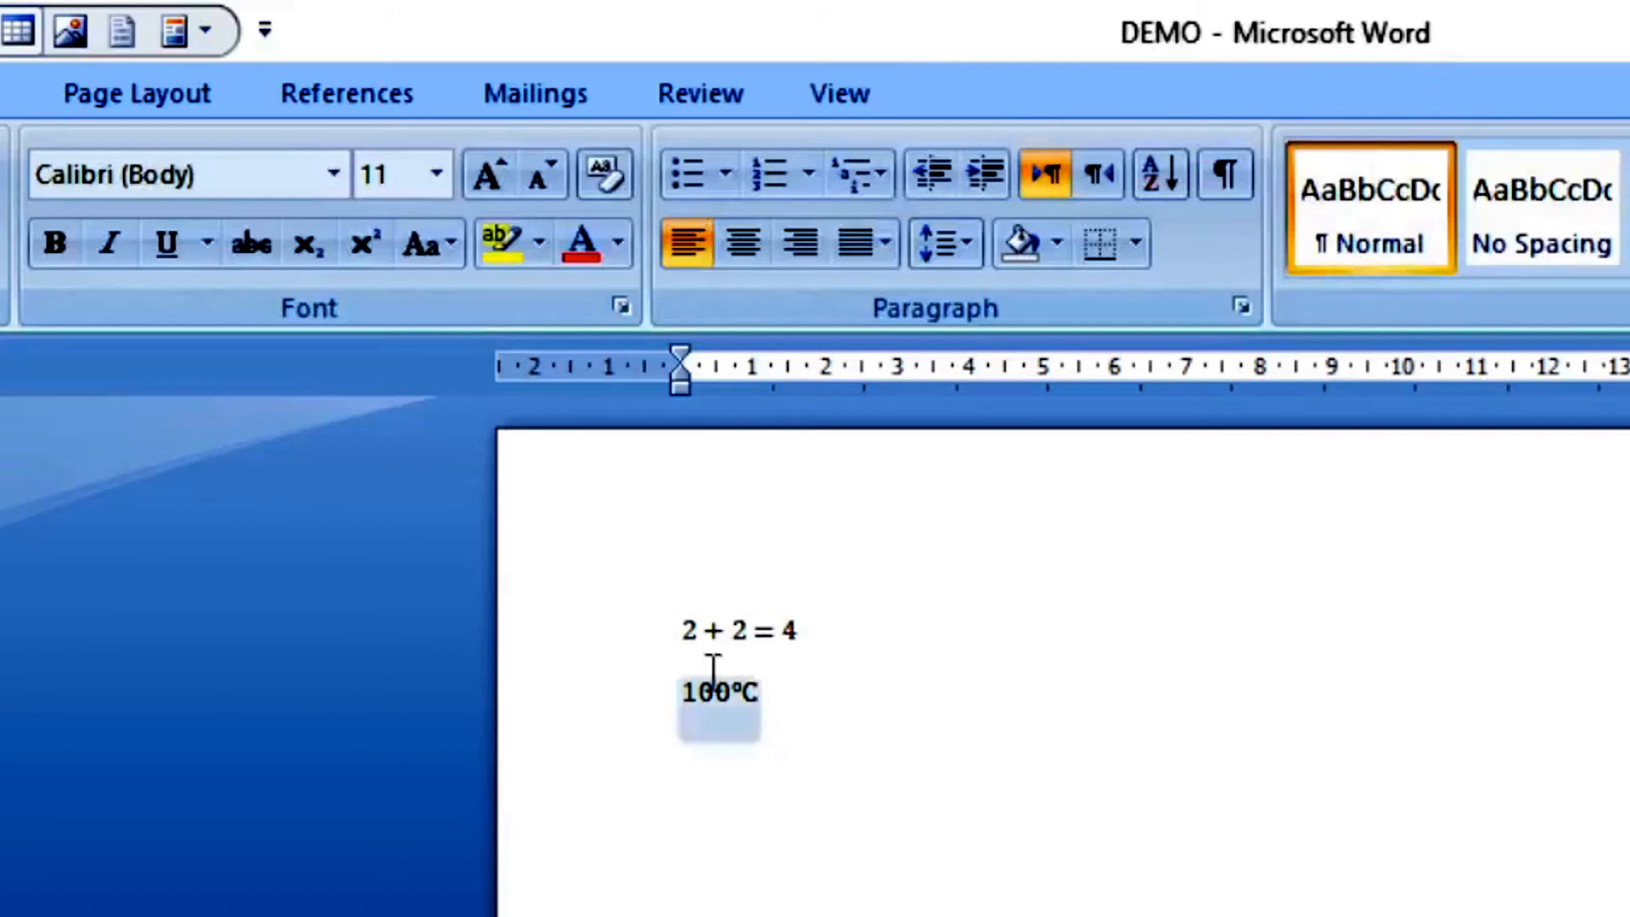
Insert a new equation below 100℃ and add an empty stacked fraction to it.
click(2, 112)
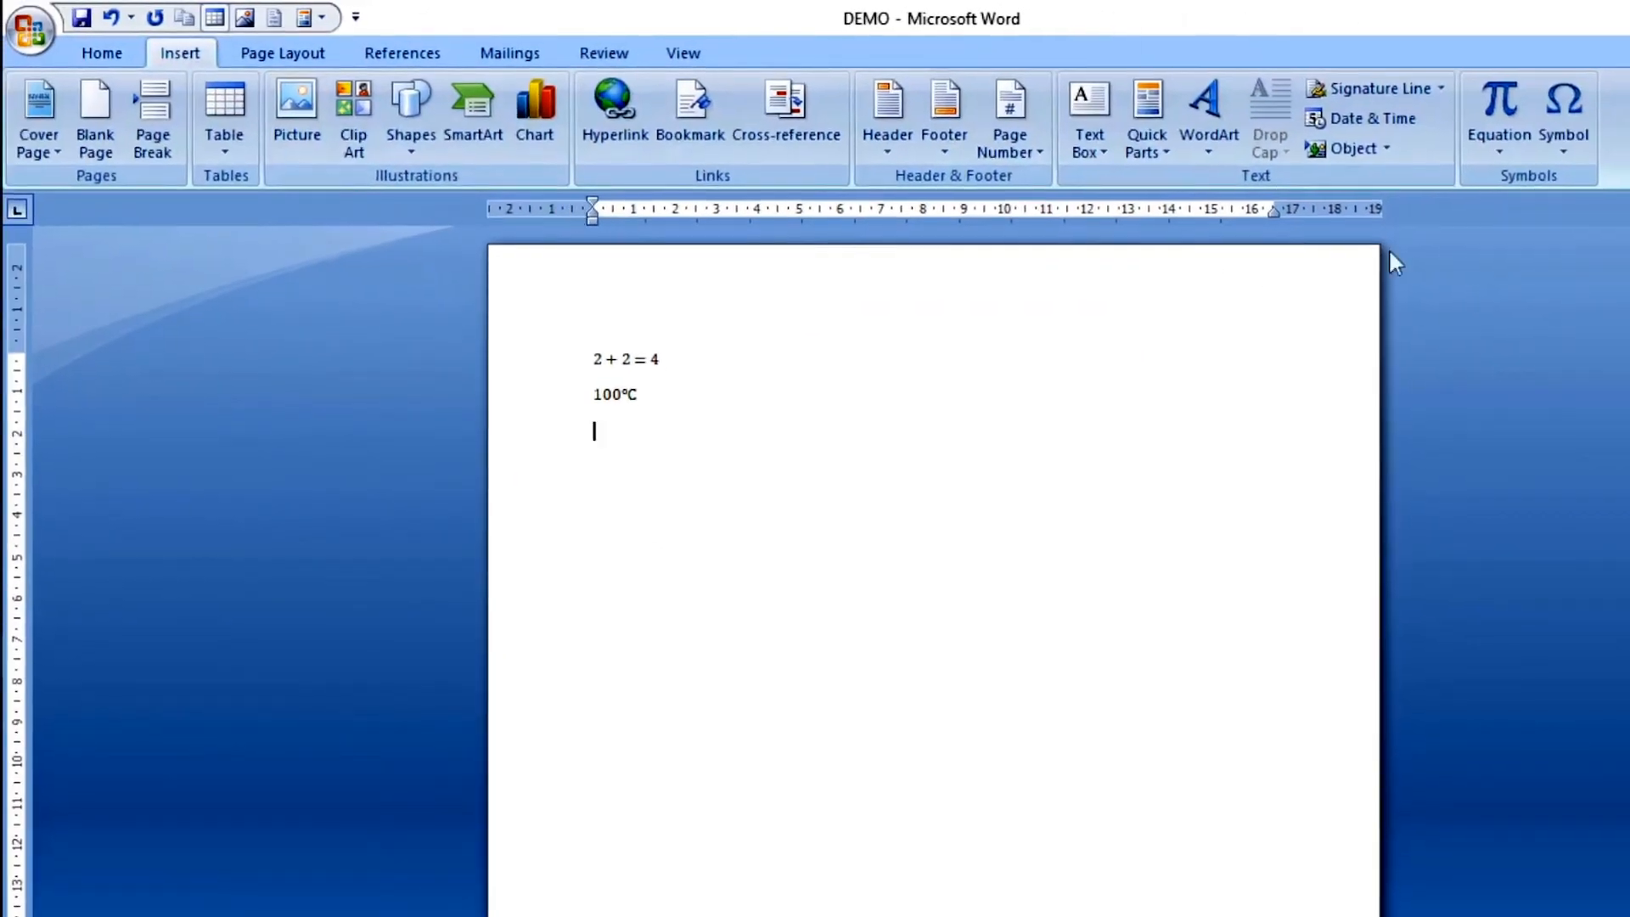
click(1507, 146)
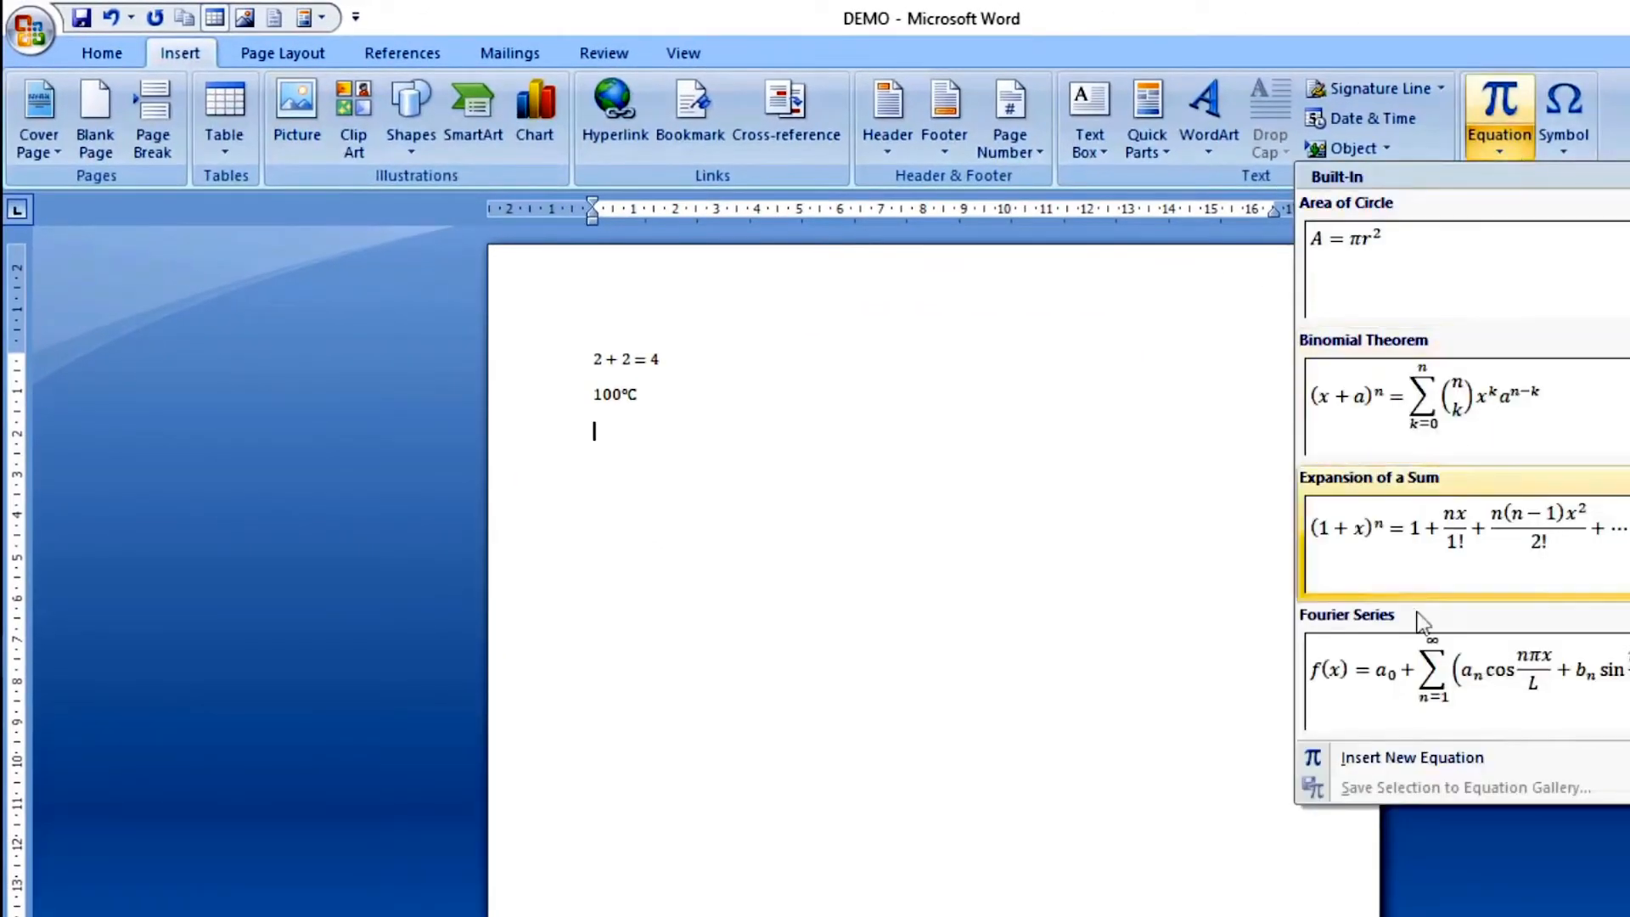
click(1405, 756)
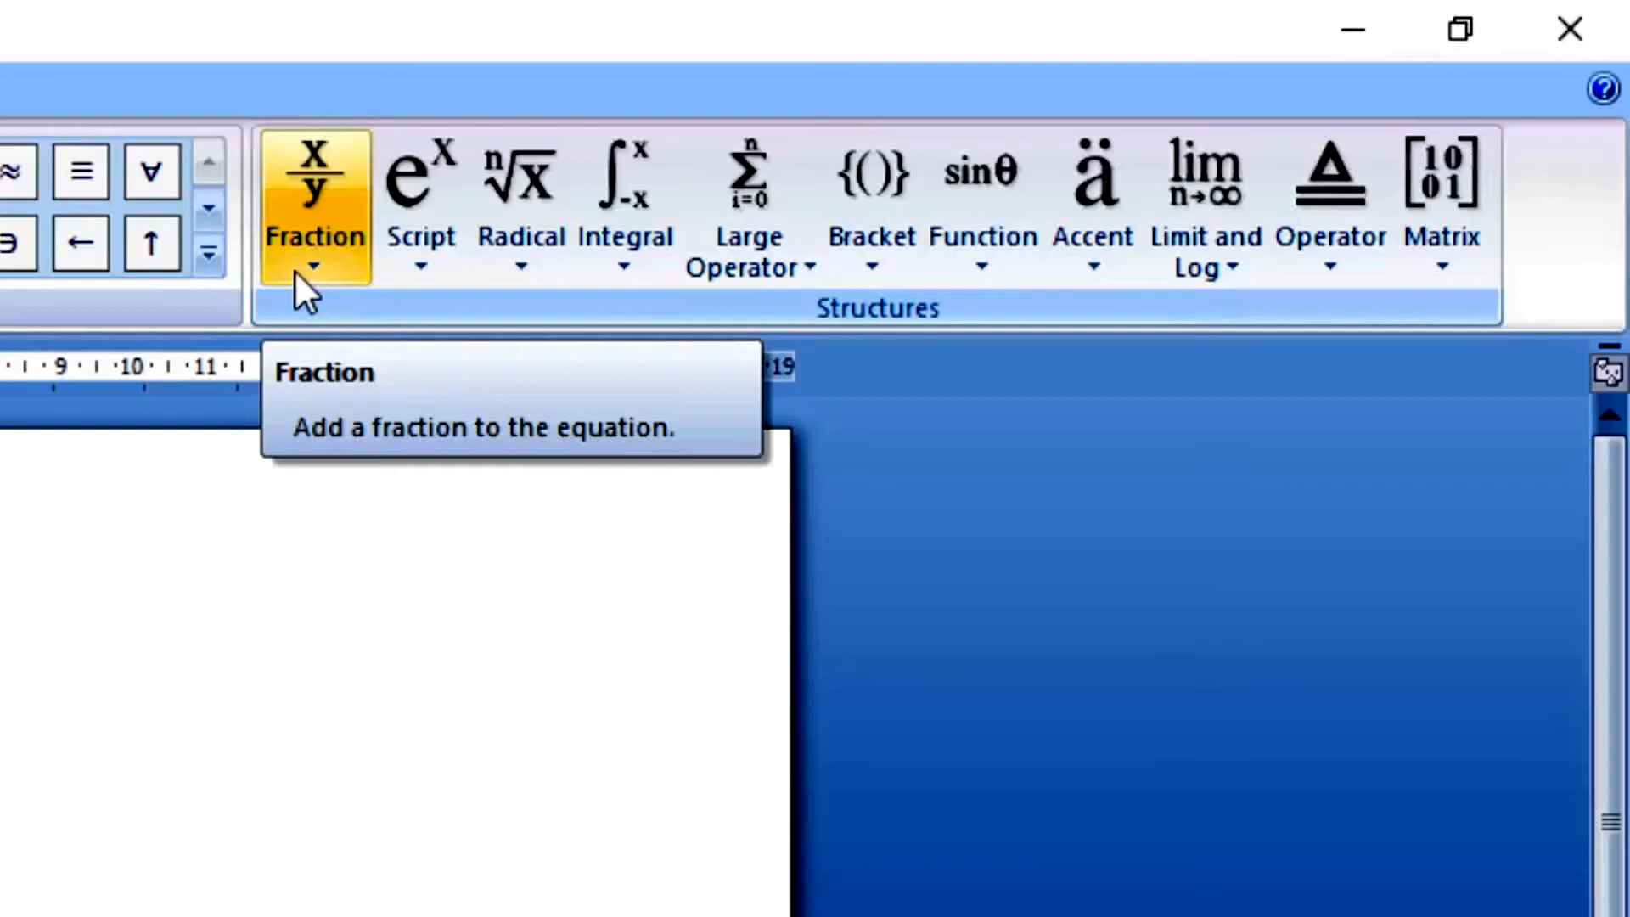
click(294, 270)
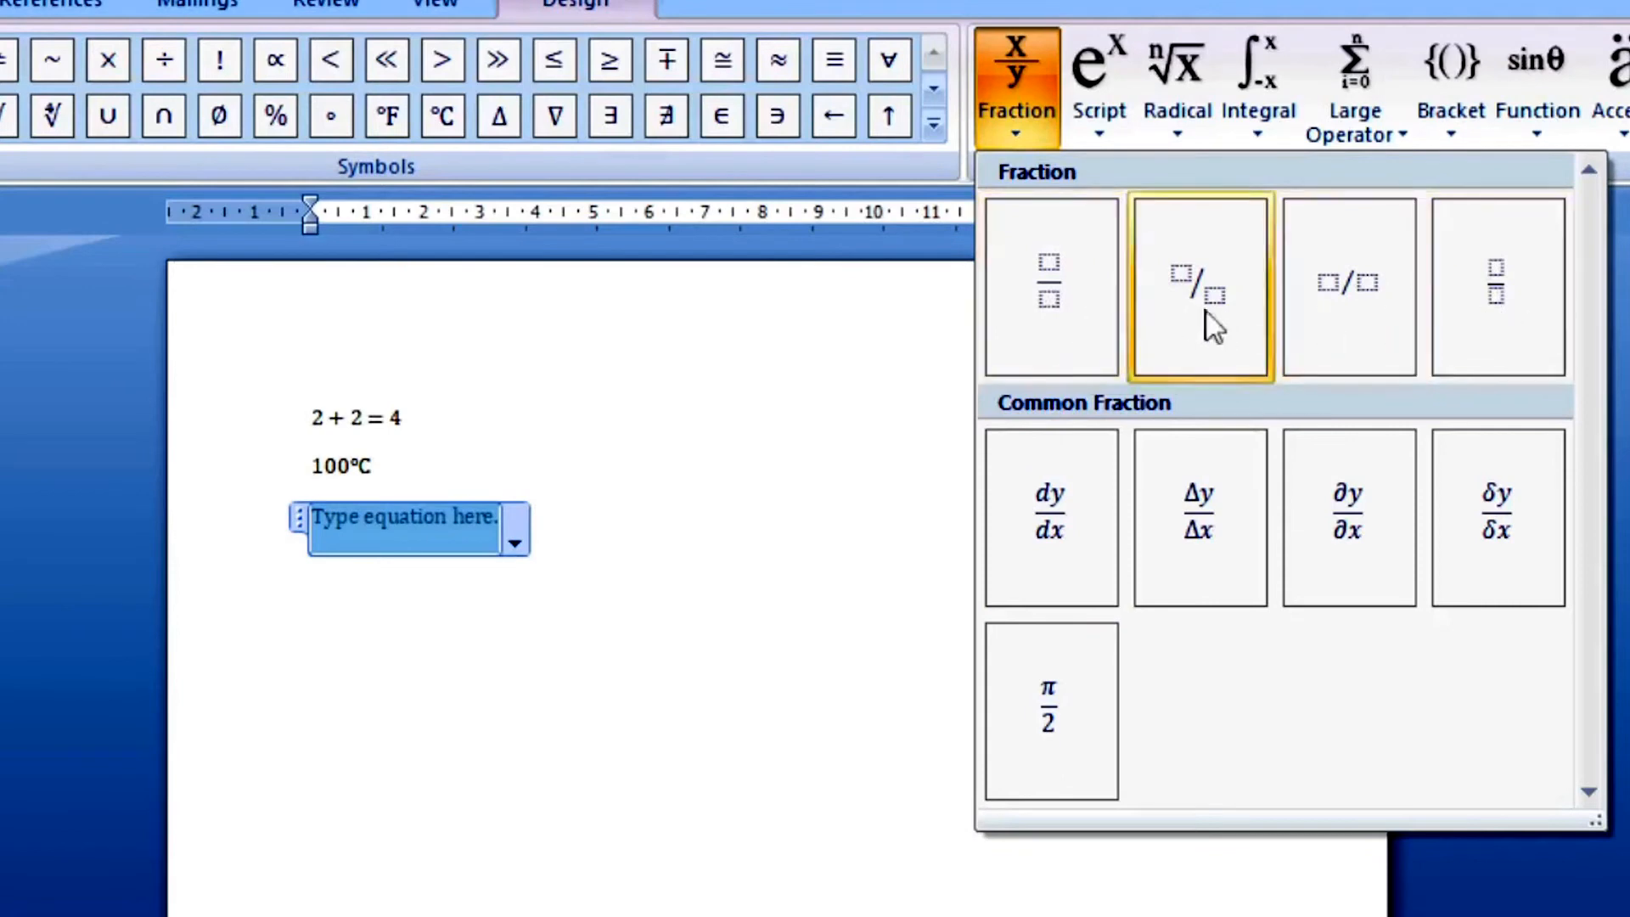
click(1064, 297)
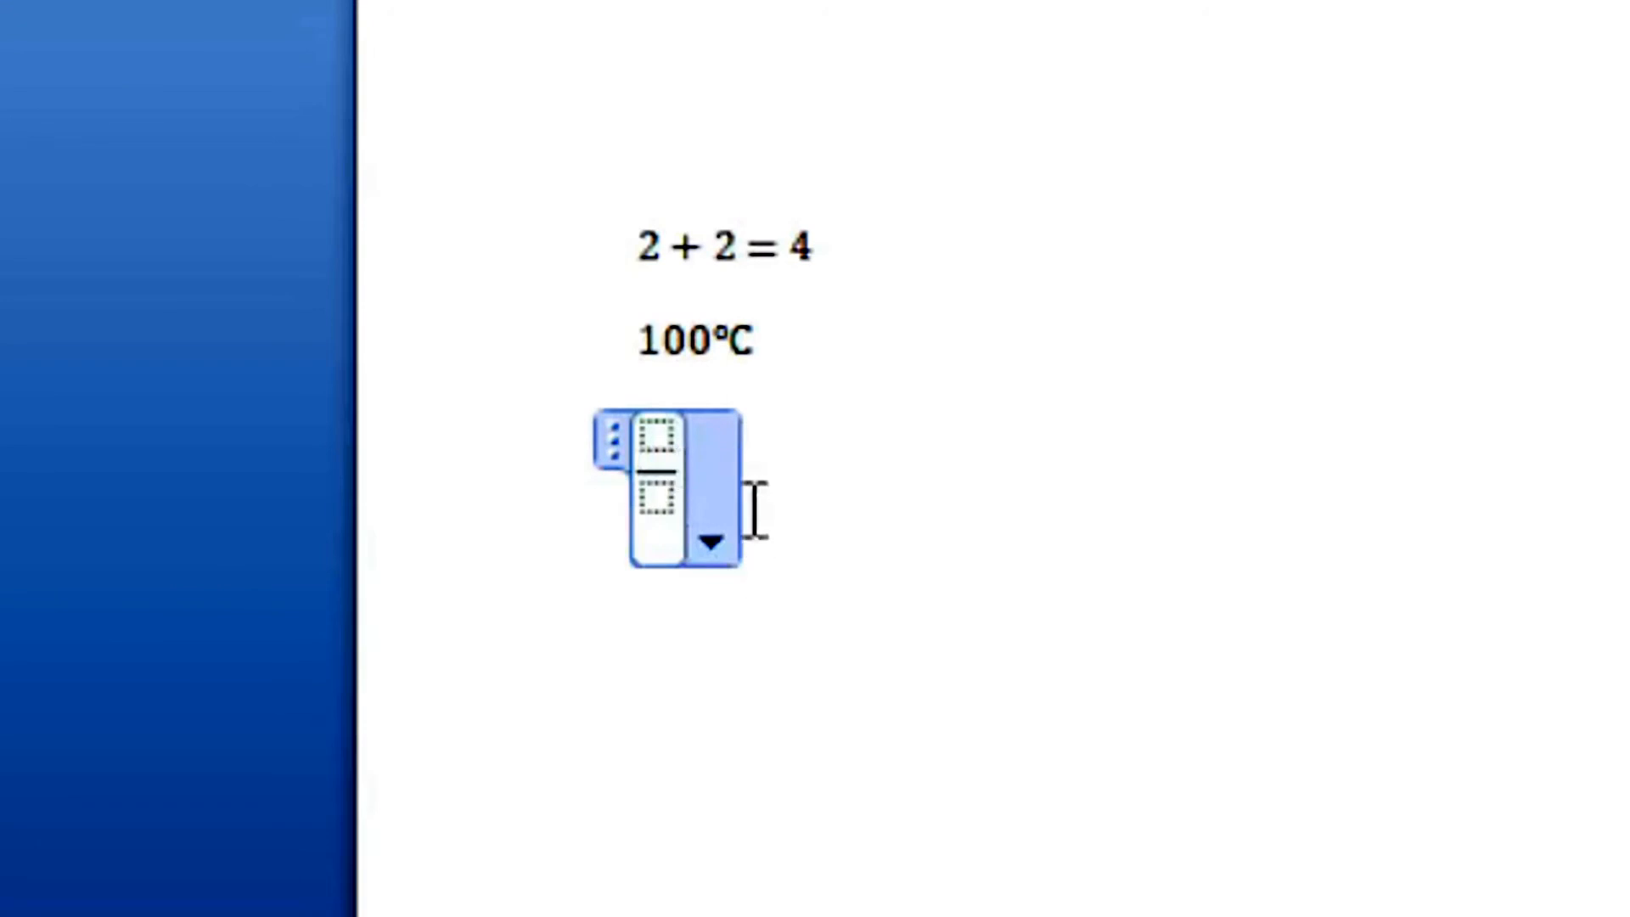
Fill the fraction with 255 over 500 and append the common fraction π/2 to its denominator.
click(656, 437)
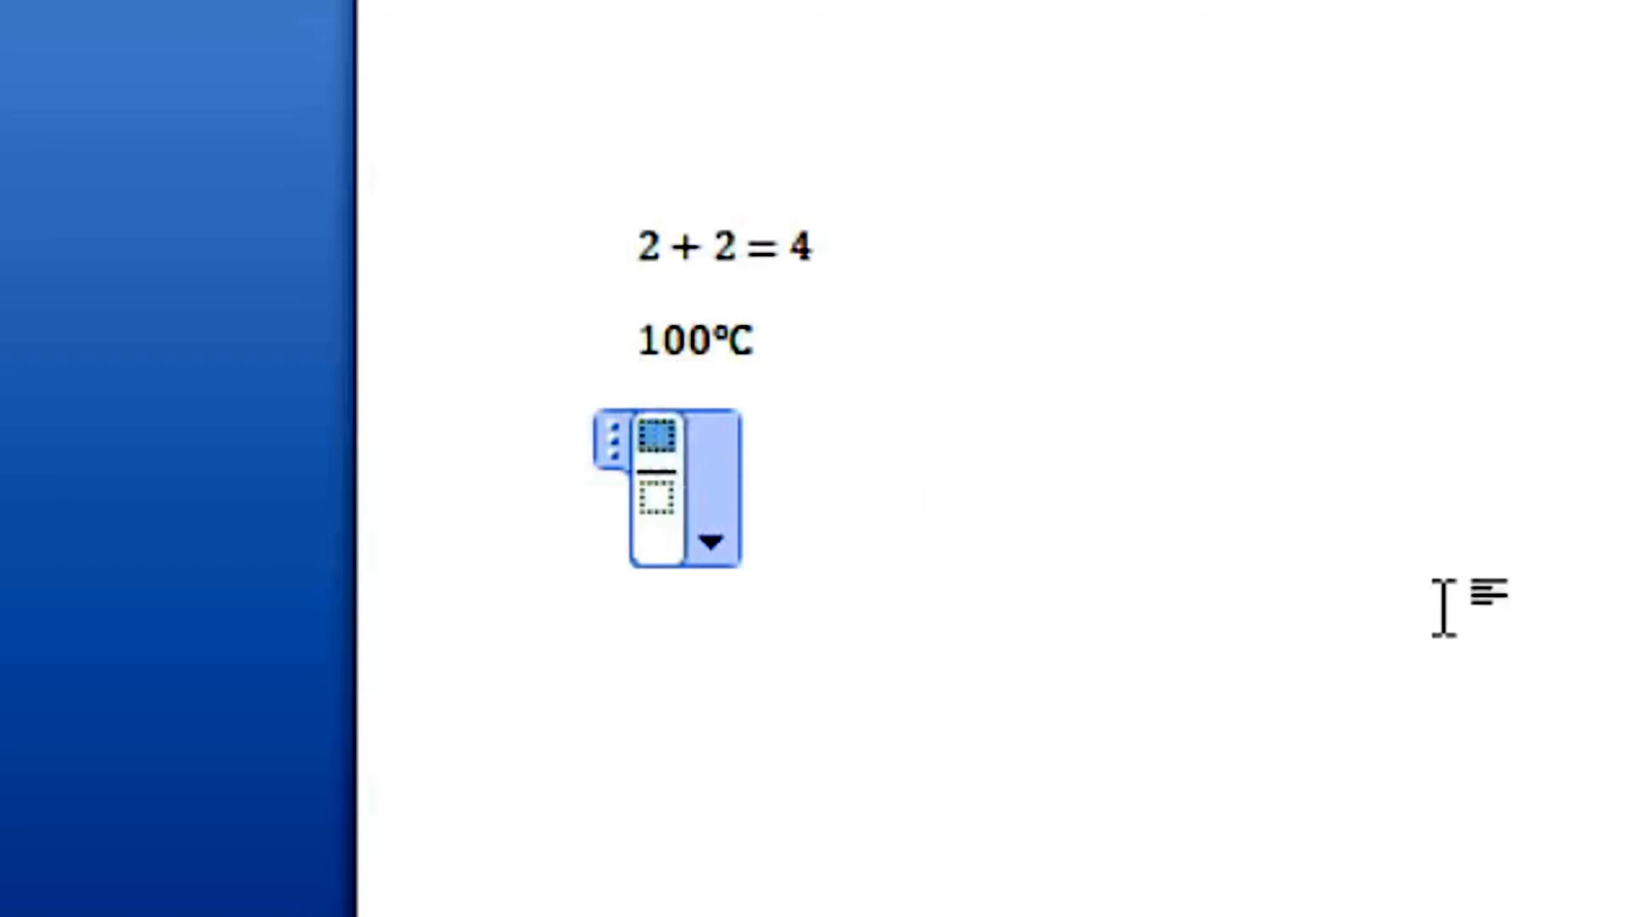
text(255)
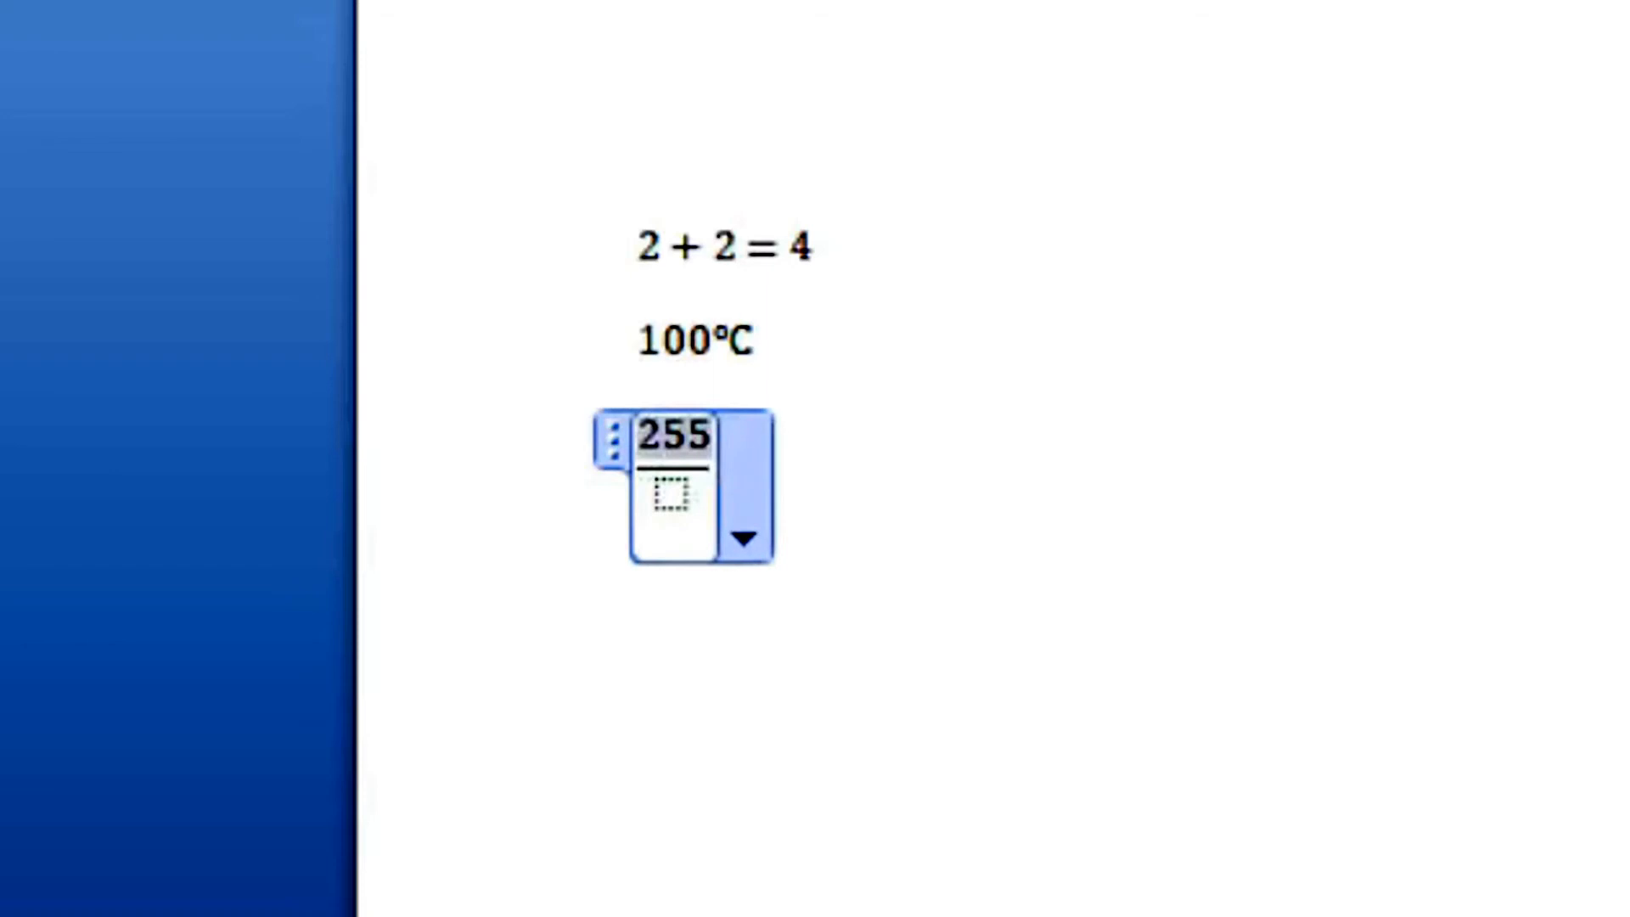
click(668, 508)
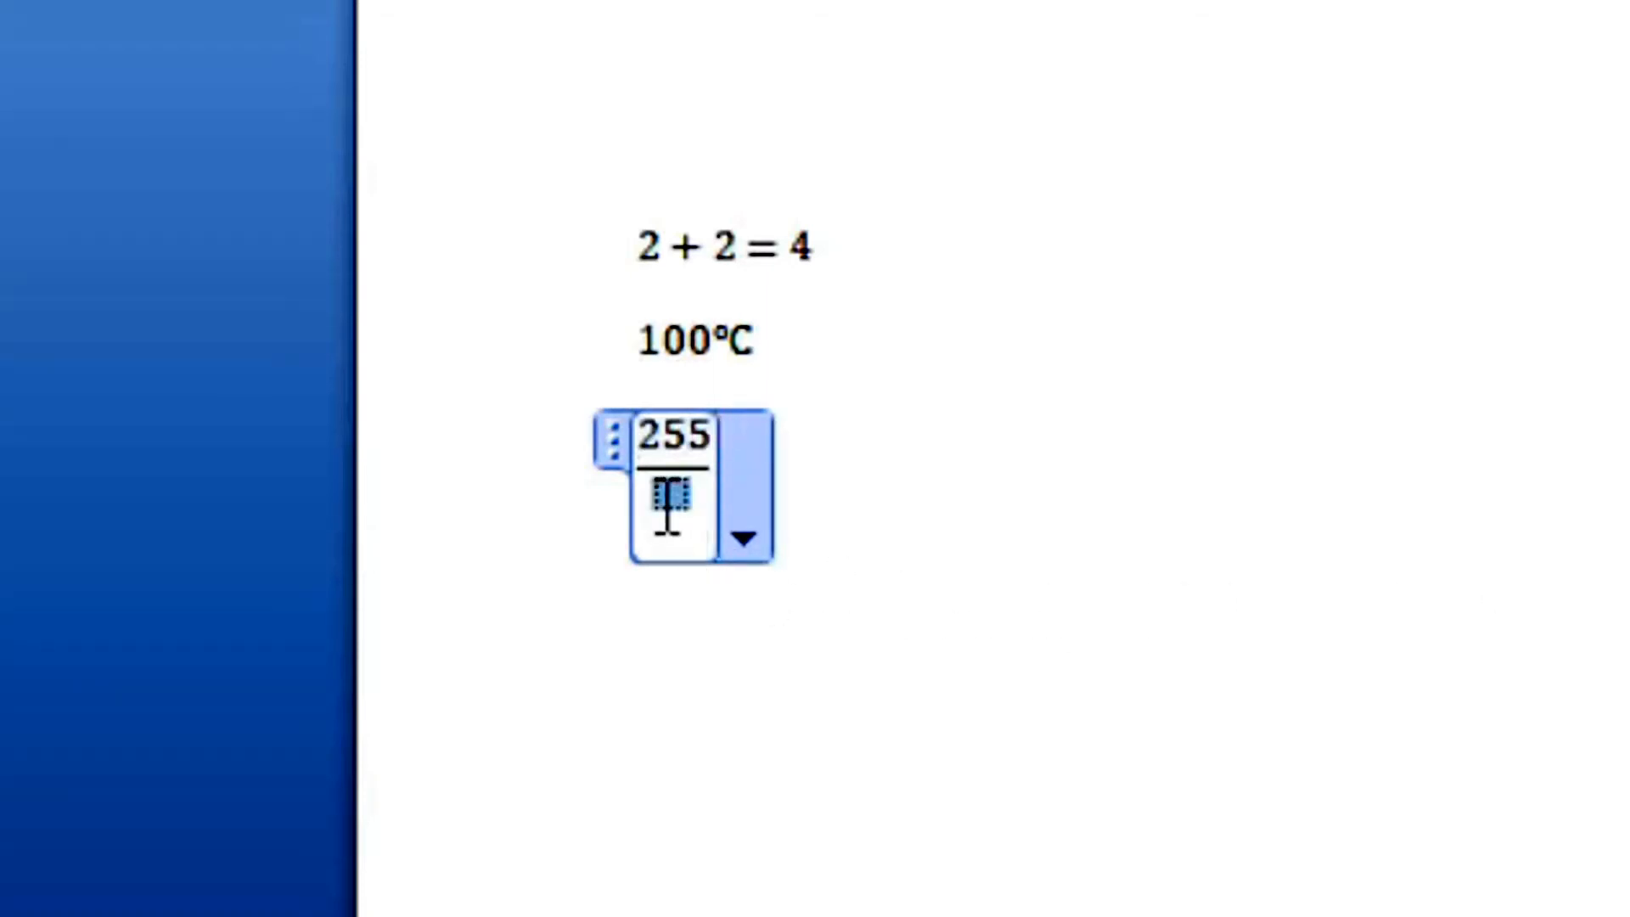
text(500)
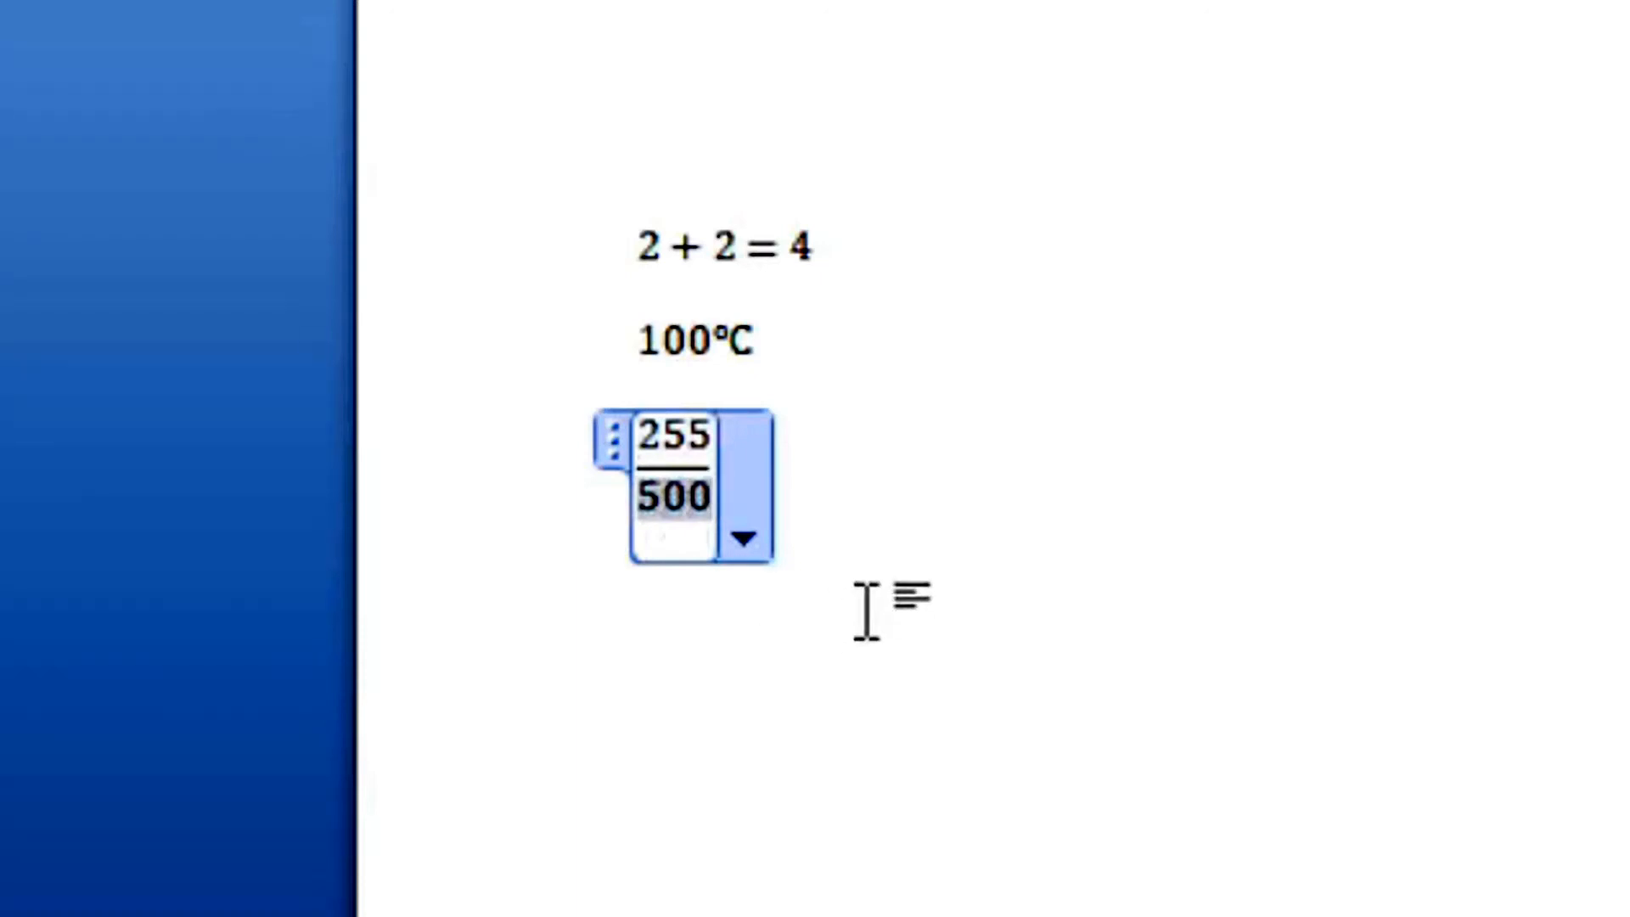
click(1198, 161)
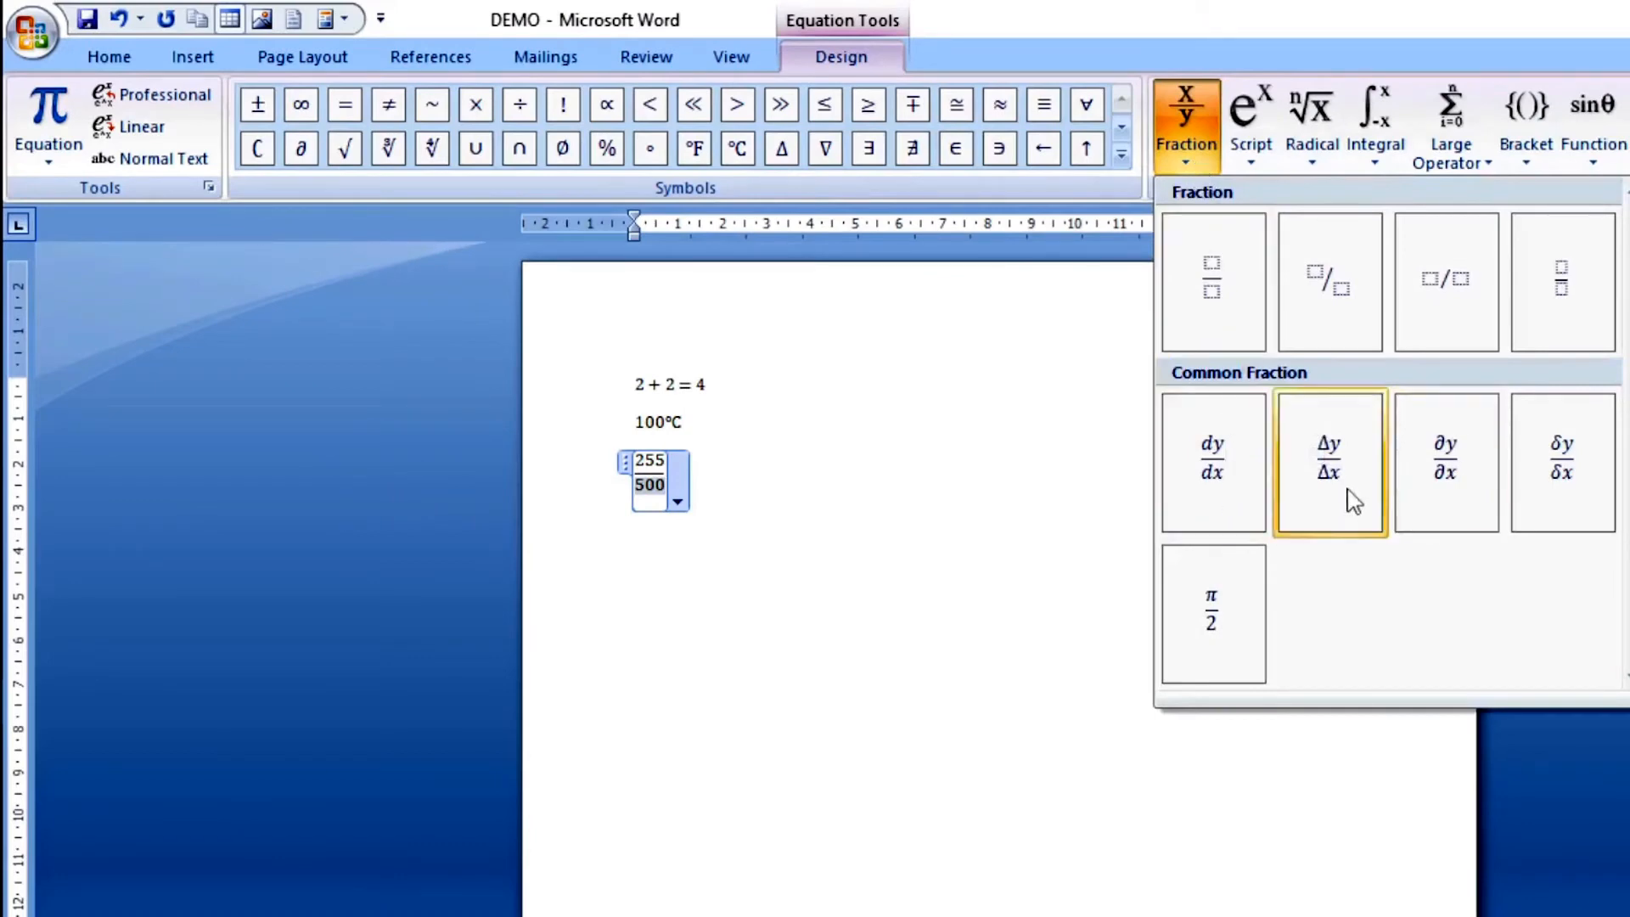
click(1219, 622)
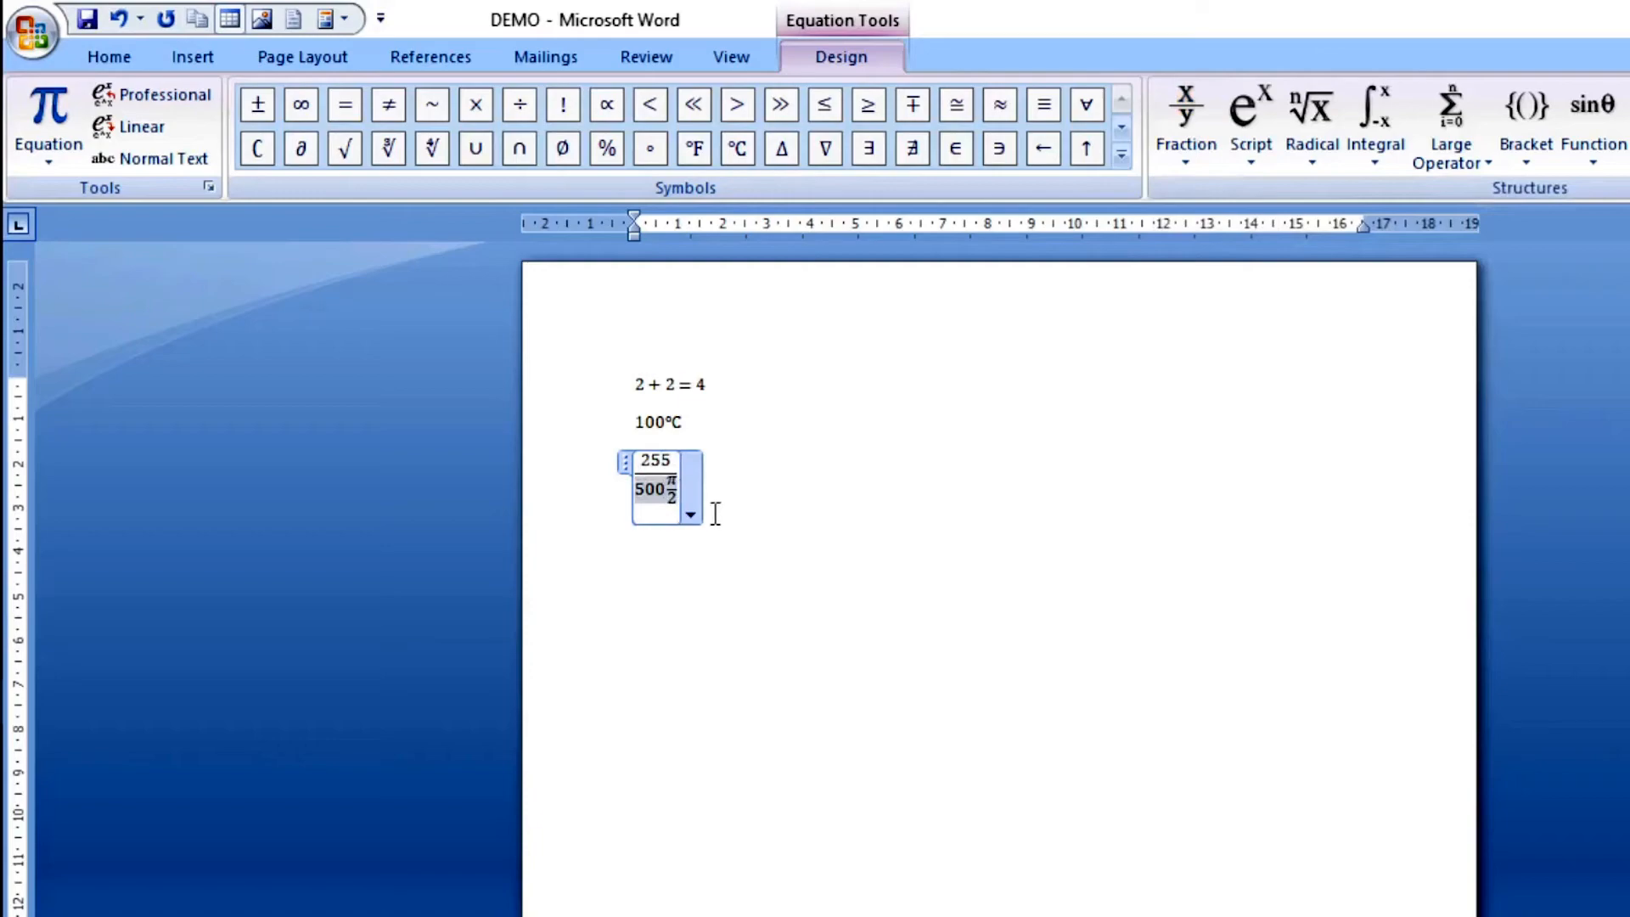
Examine the Script, Radical, Integral, Large Operator and Bracket structures available for equations, including the contour integrals and differentials.
click(1246, 150)
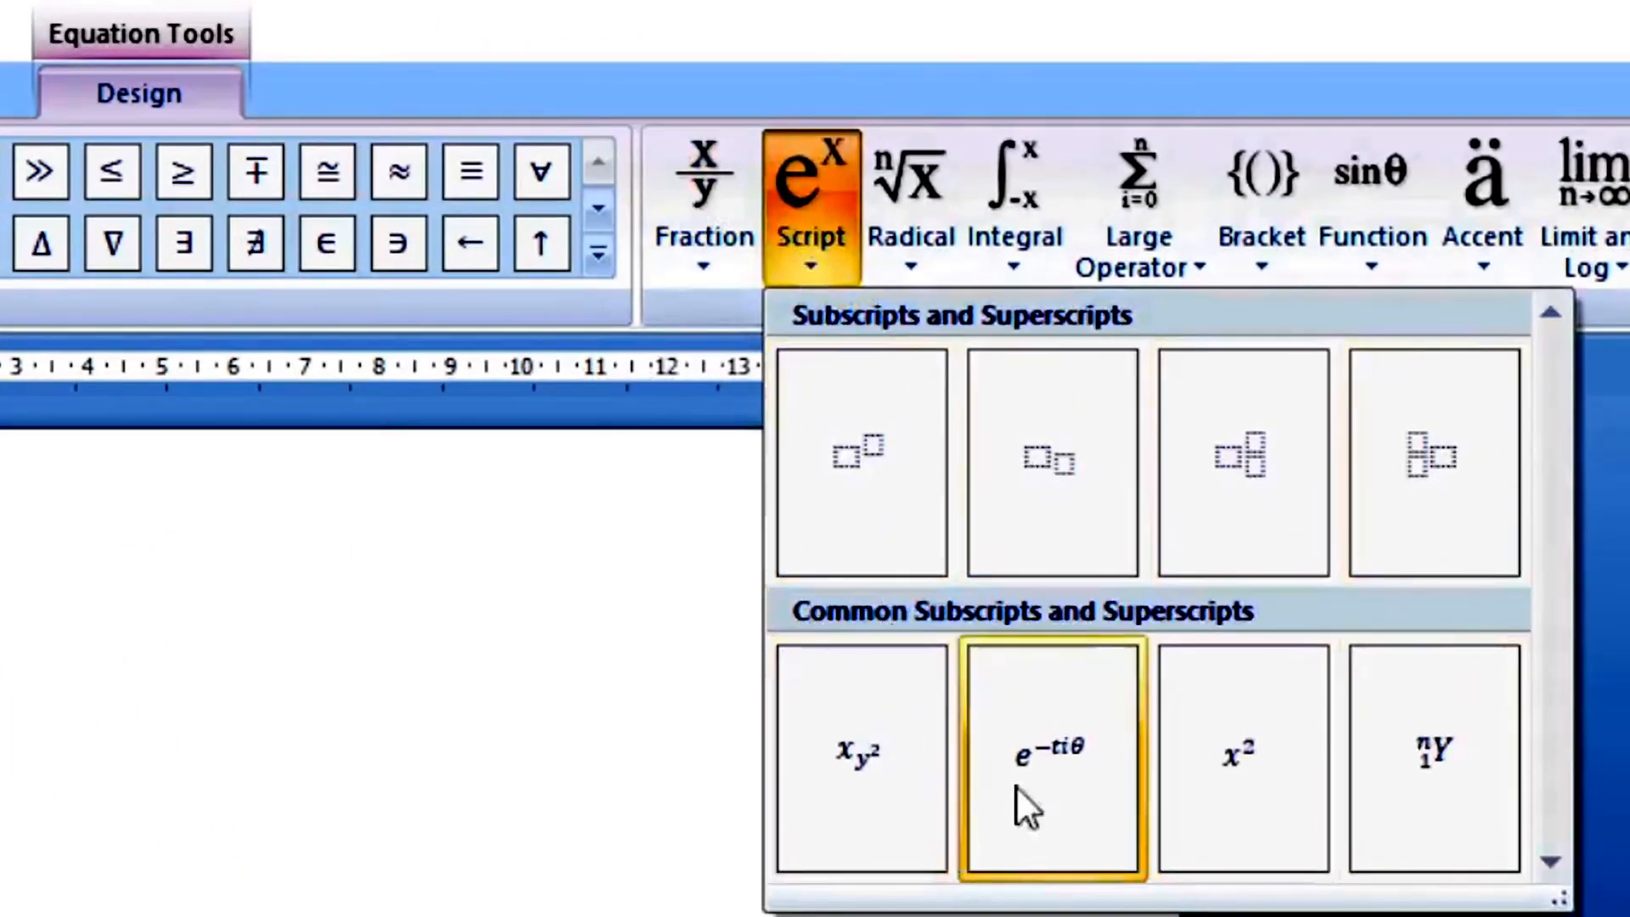
click(937, 252)
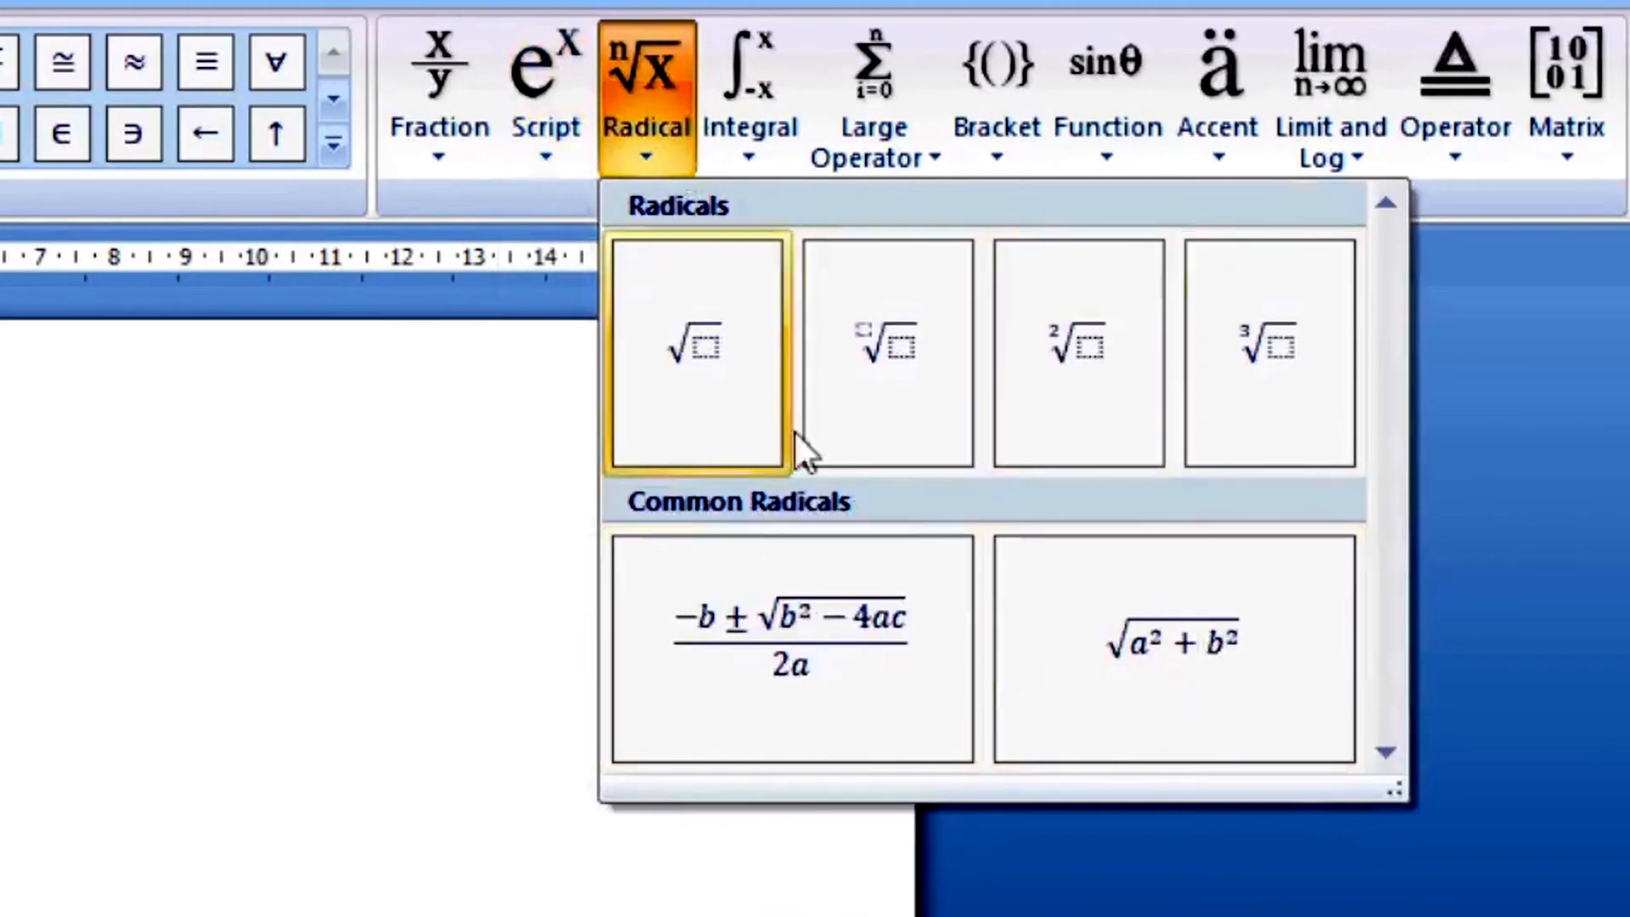
click(740, 153)
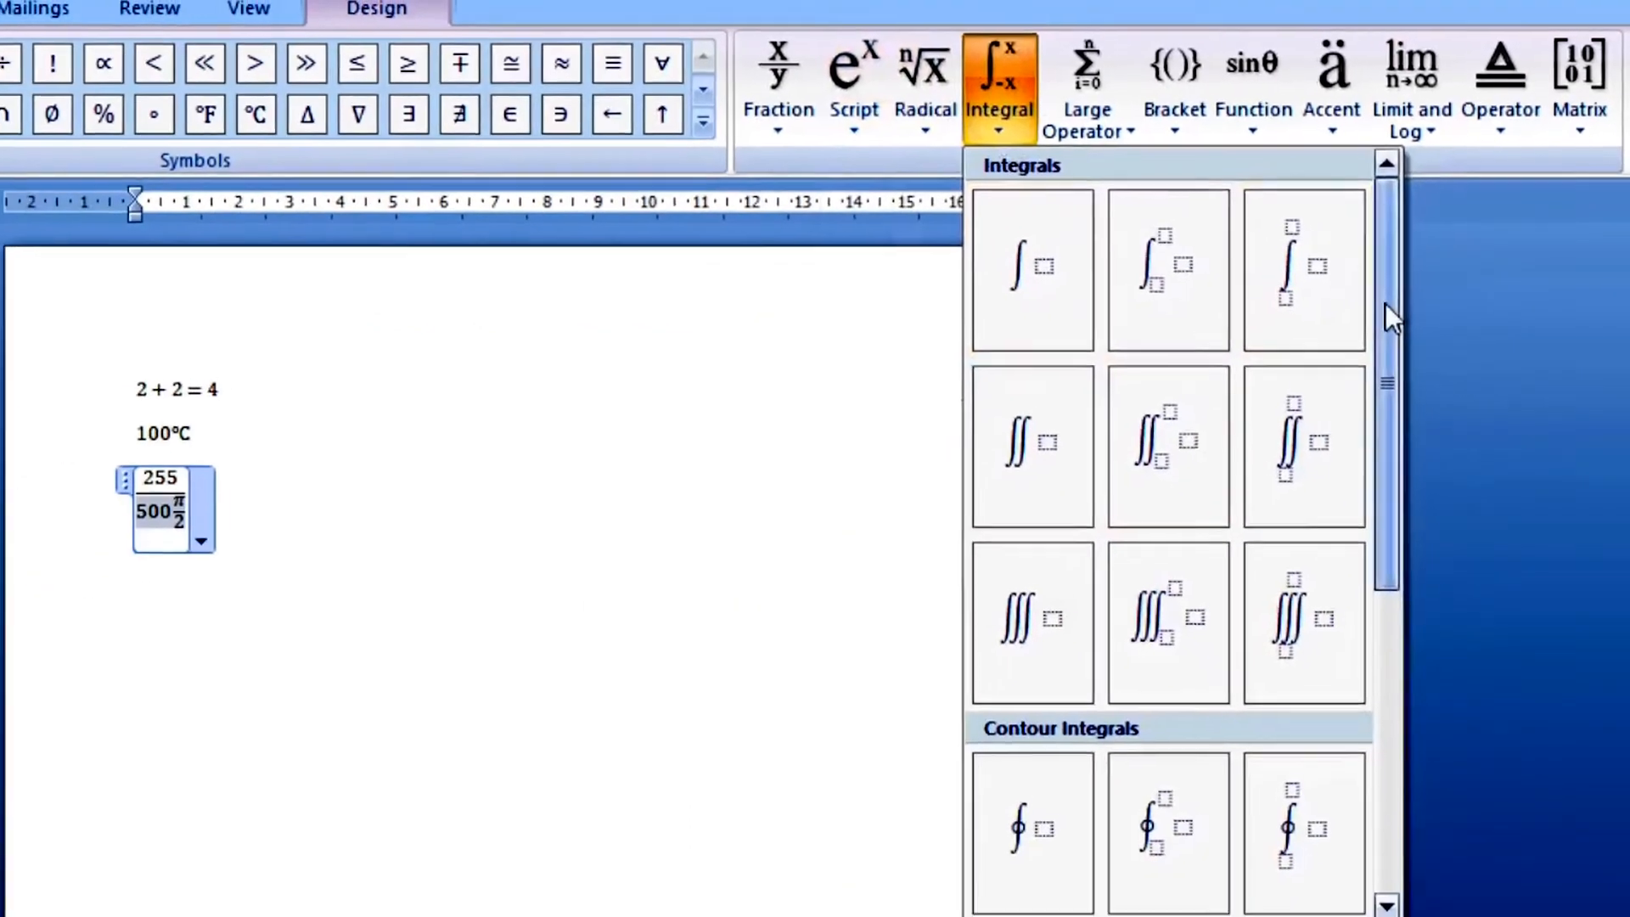
drag(1385, 308, 1387, 605)
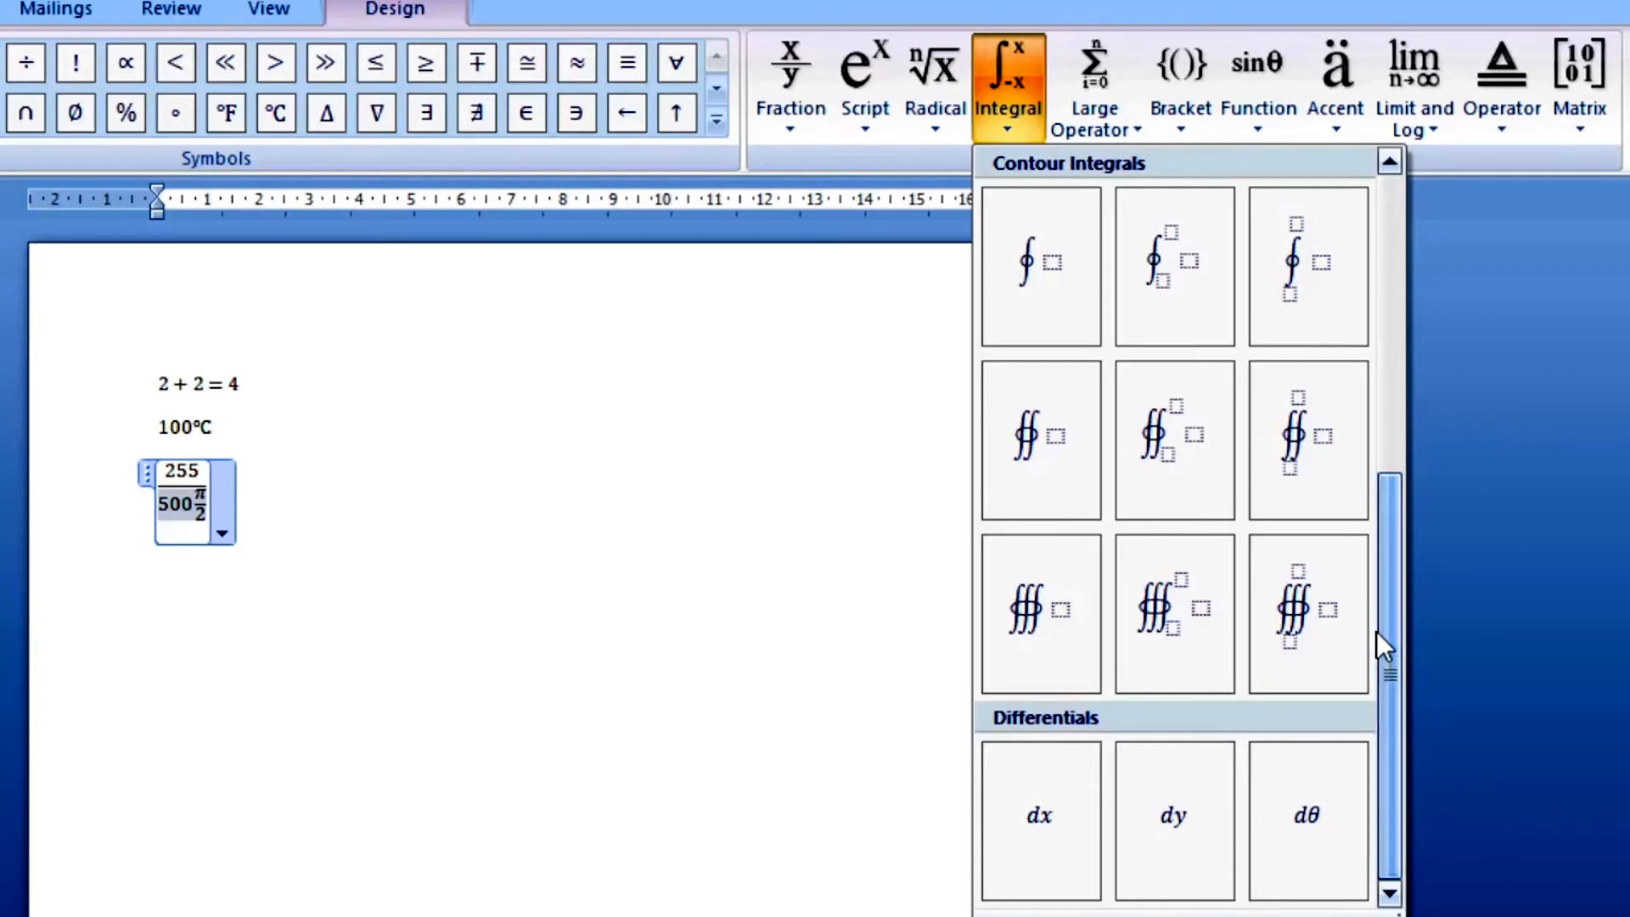
click(1094, 132)
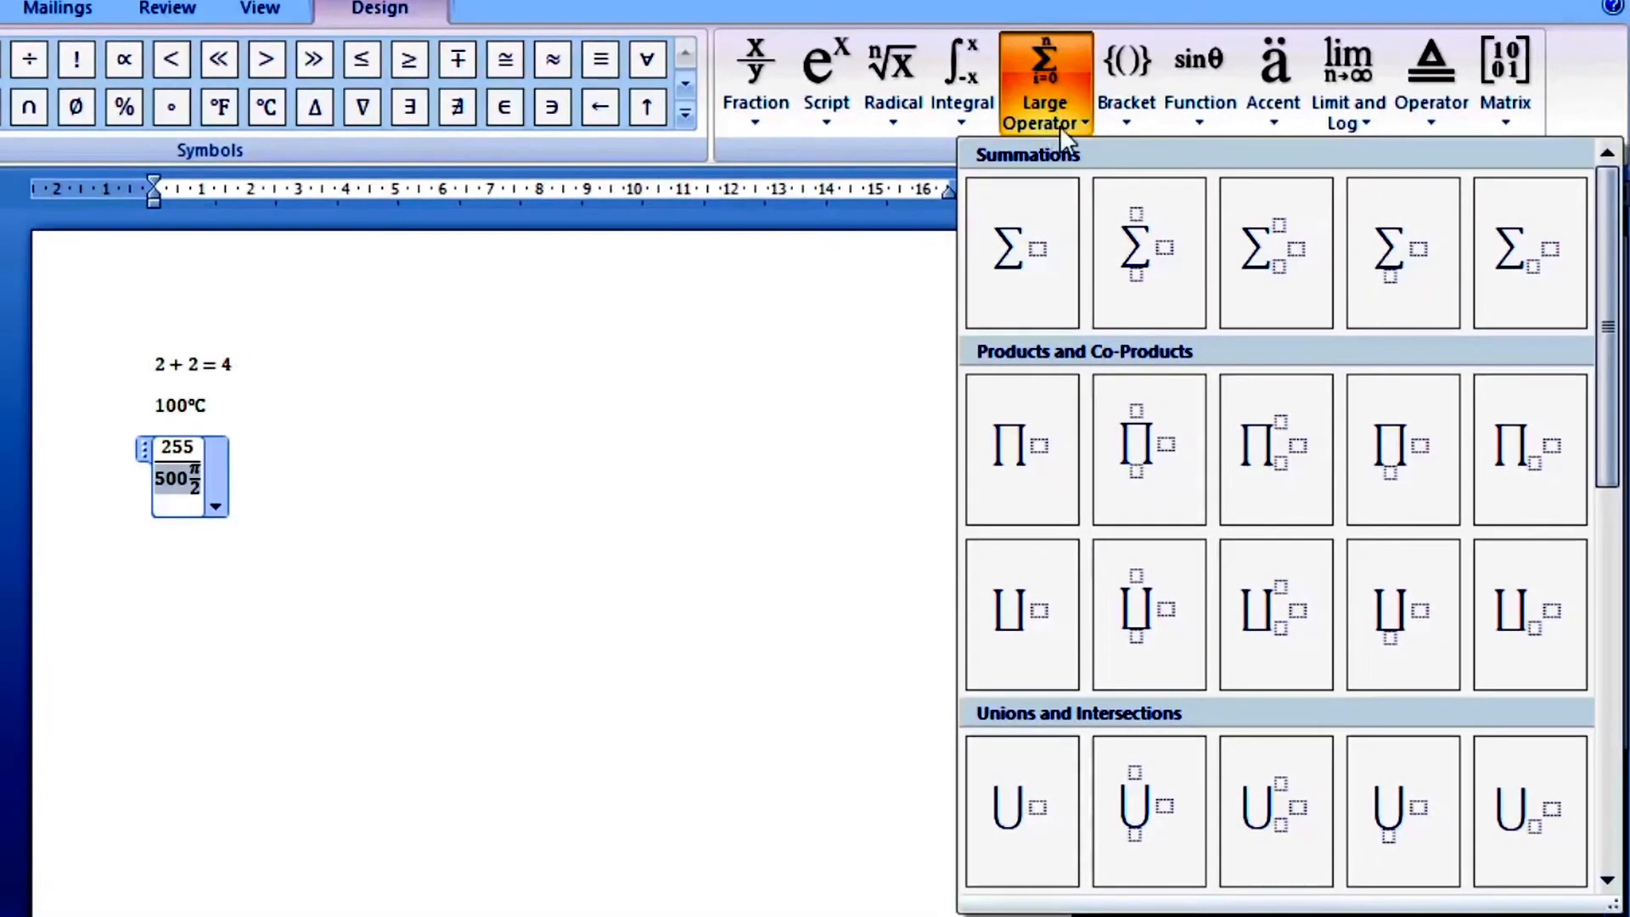
click(1132, 117)
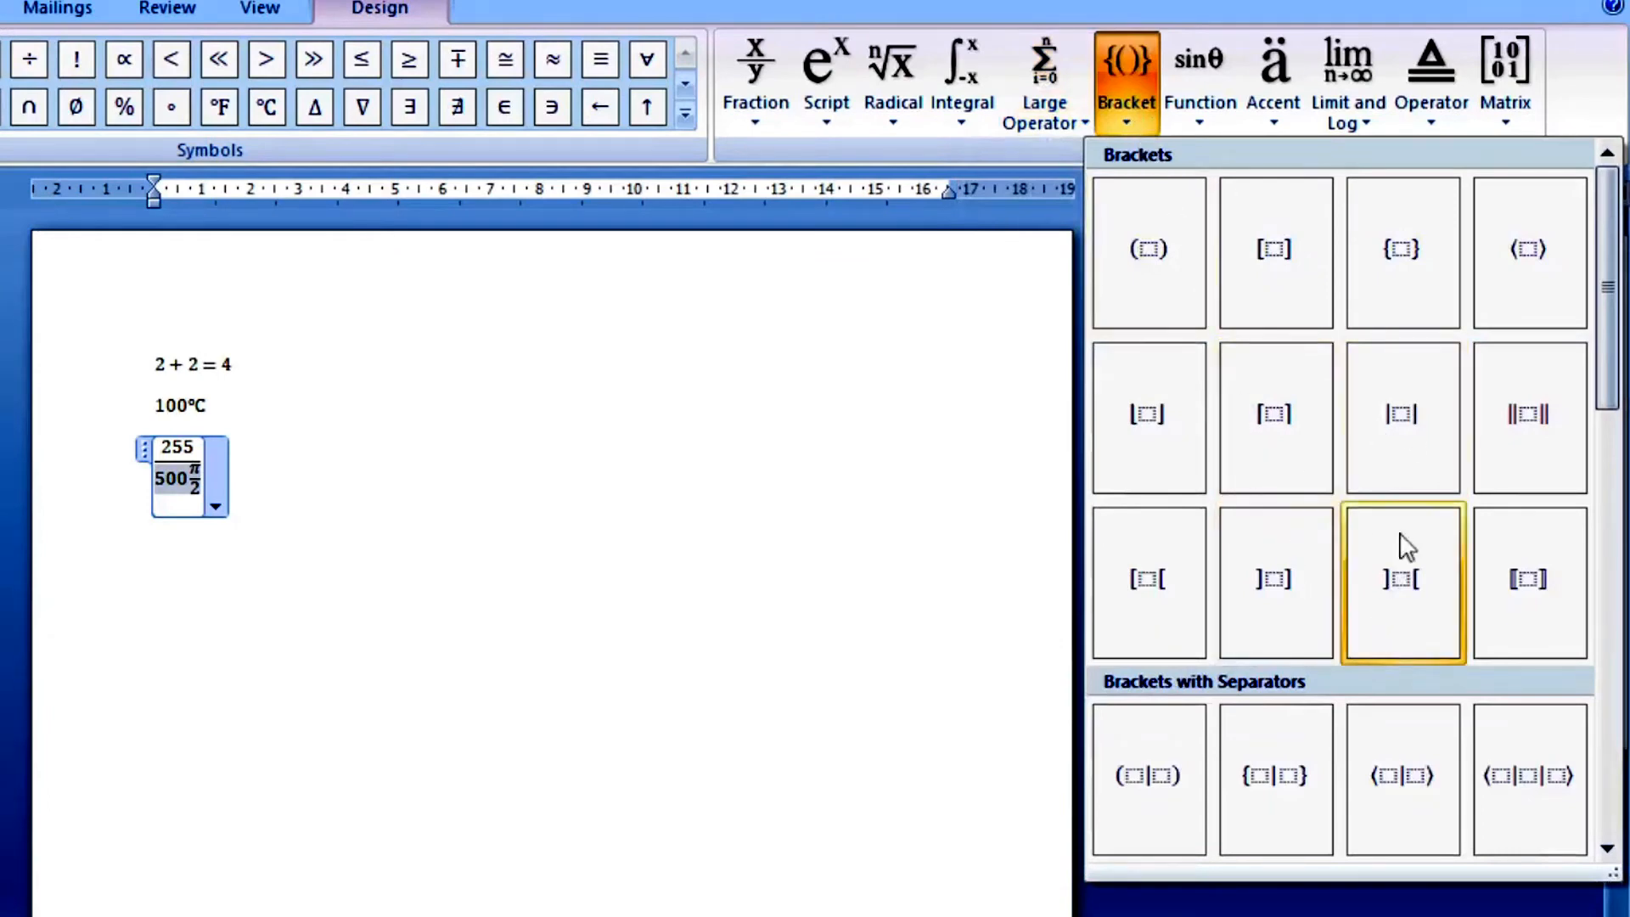
Leave the fraction equation and start a new paragraph below it.
click(564, 576)
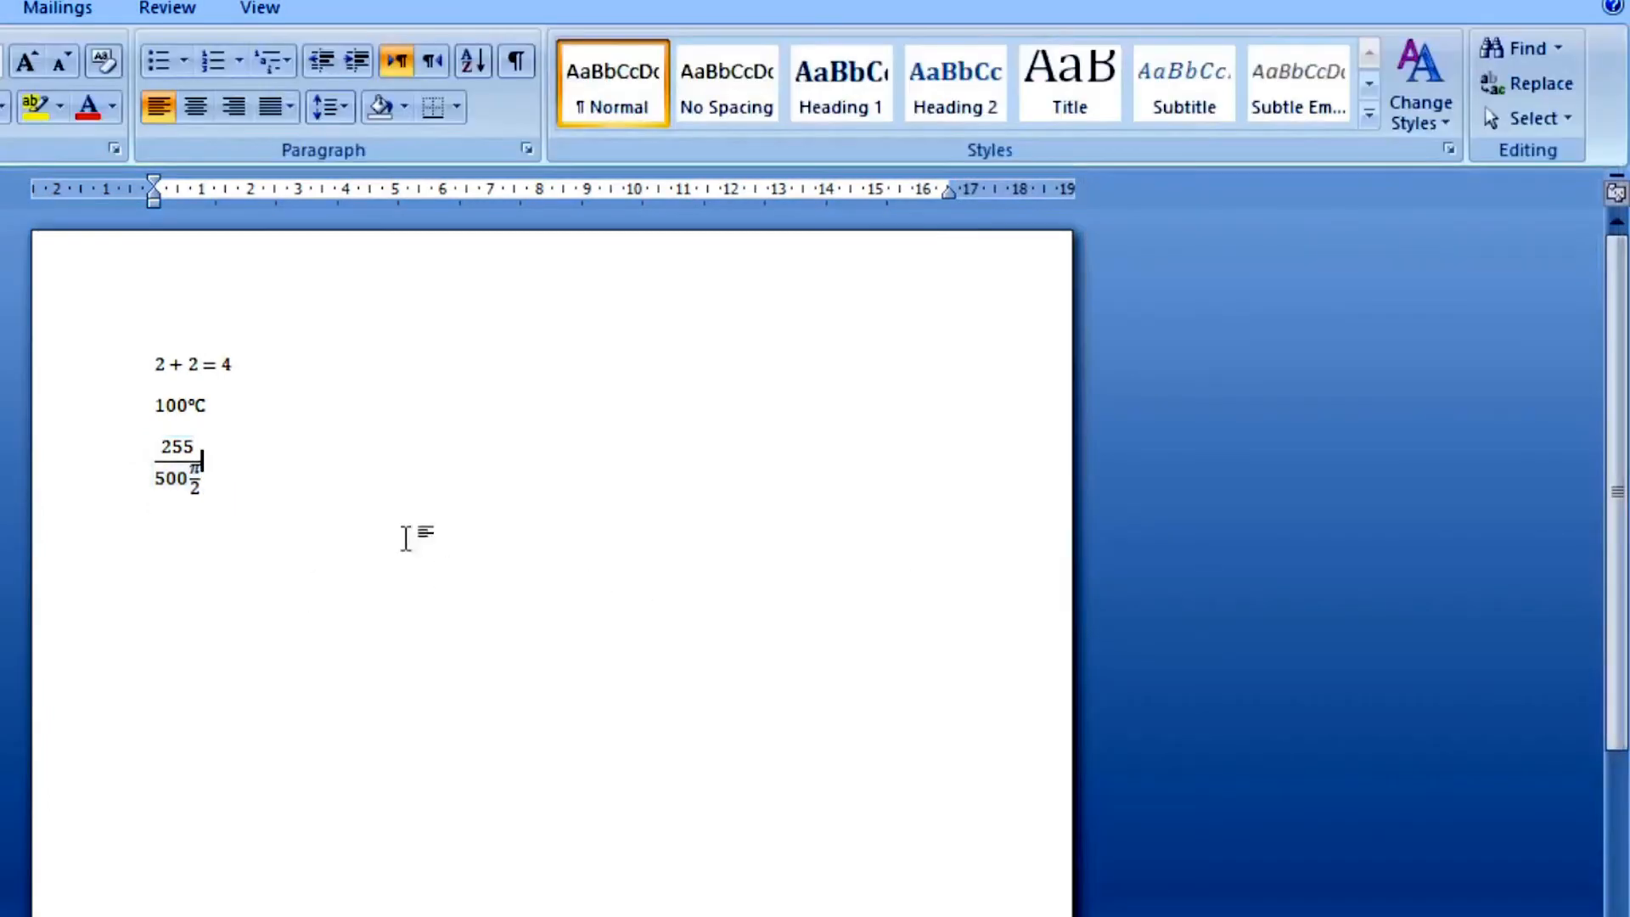
key(Return)
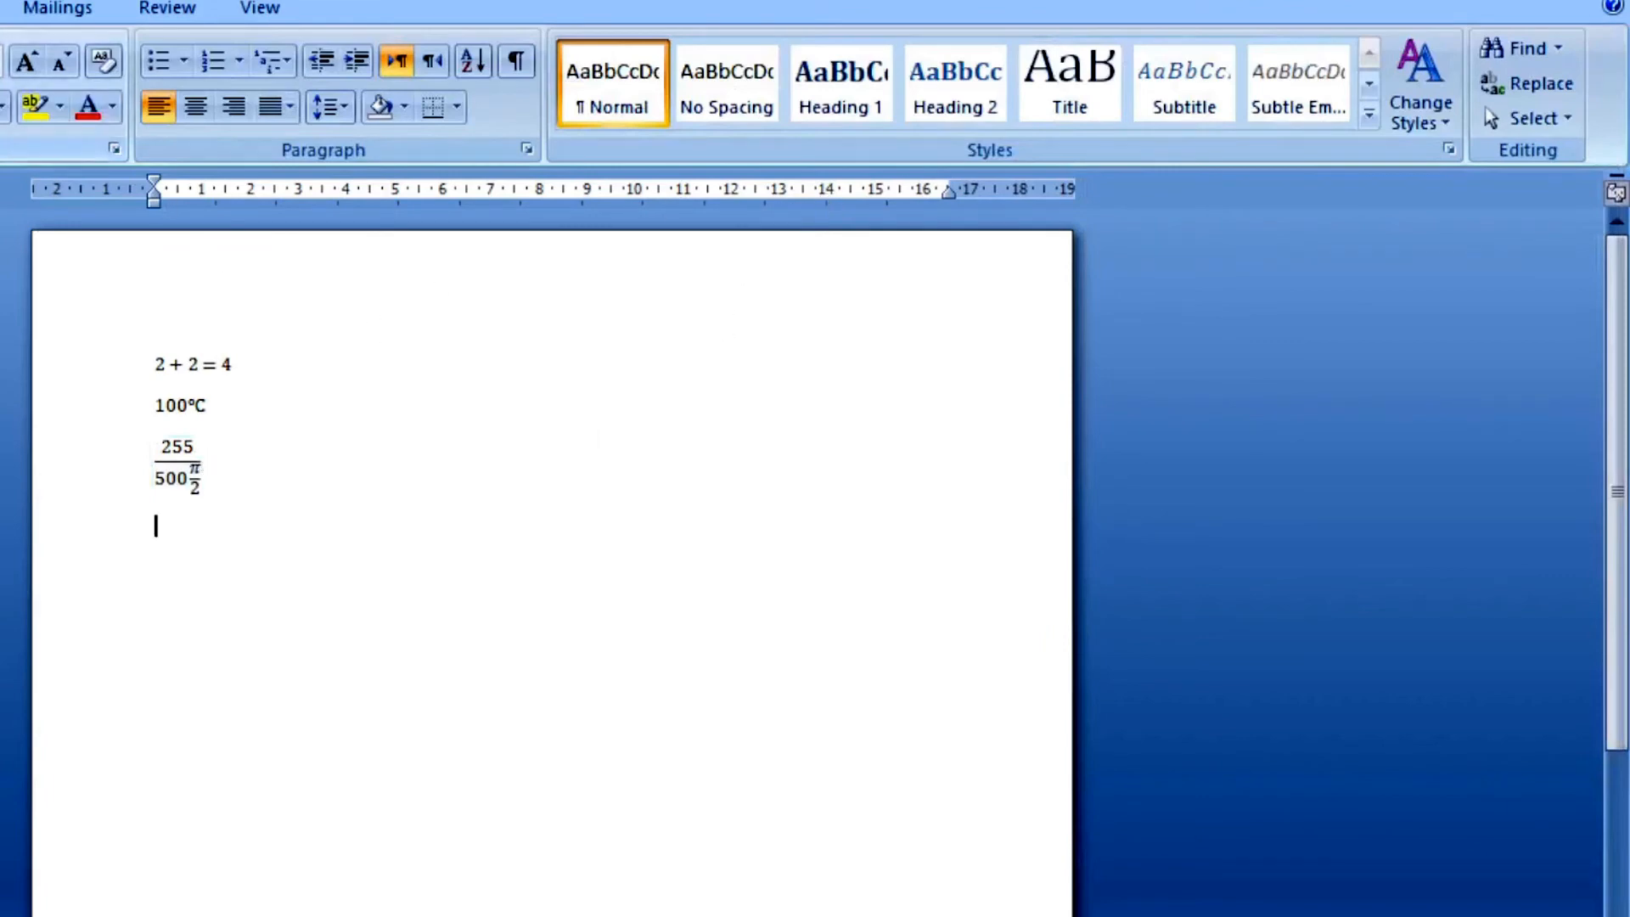
Insert a new equation below the fraction containing a round-bracket structure filled with 45456.
click(4, 6)
click(1212, 123)
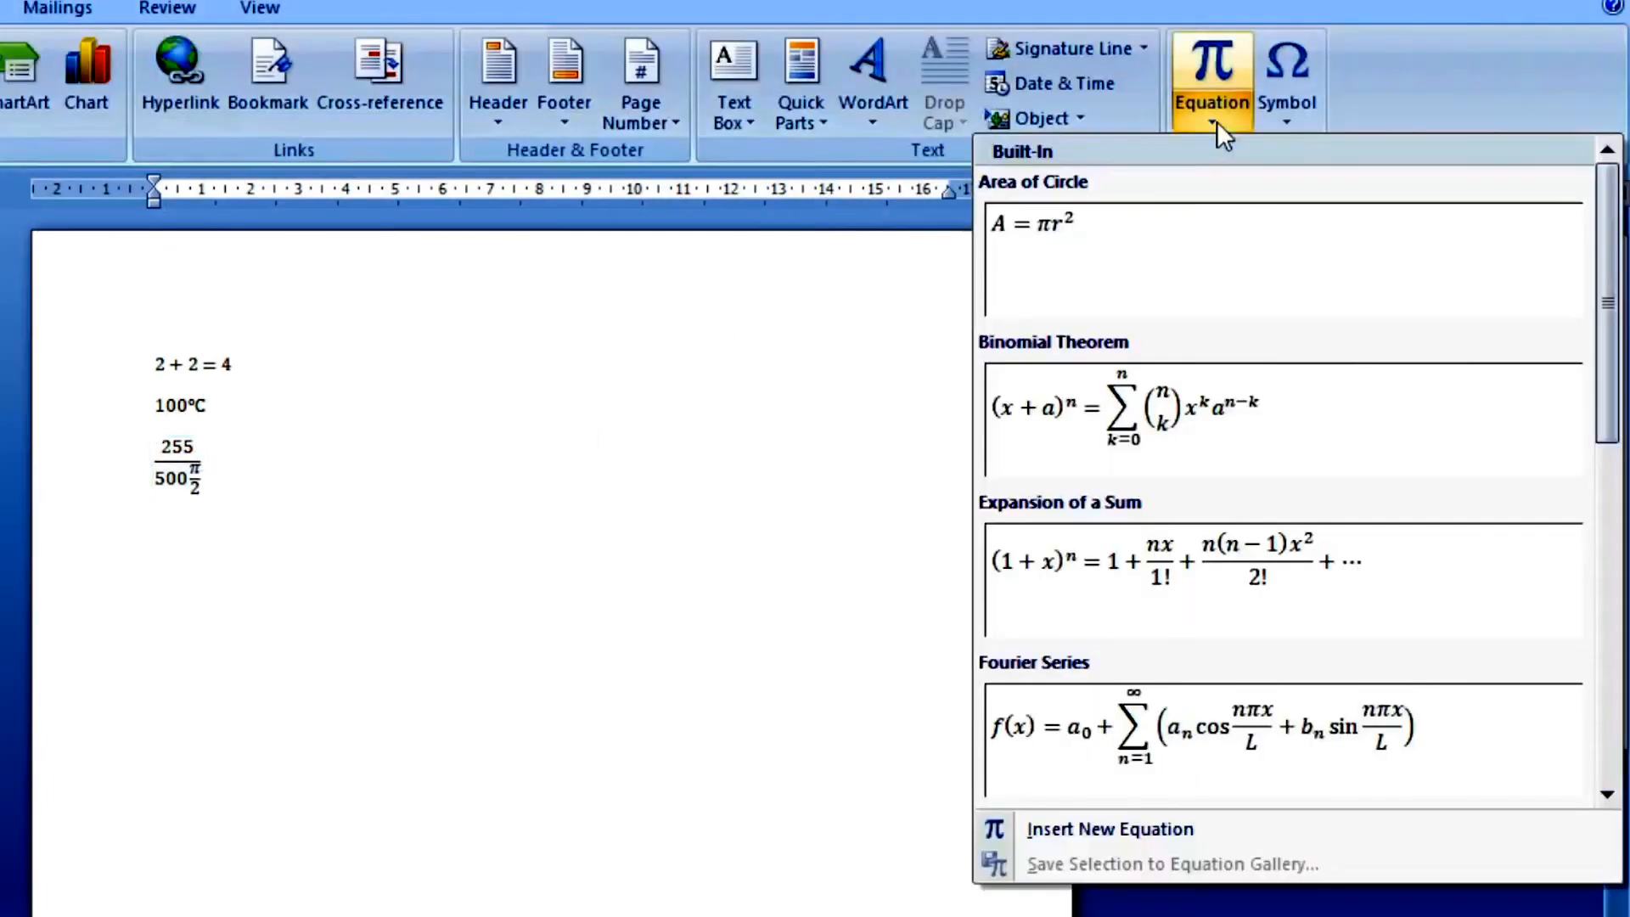
click(1112, 827)
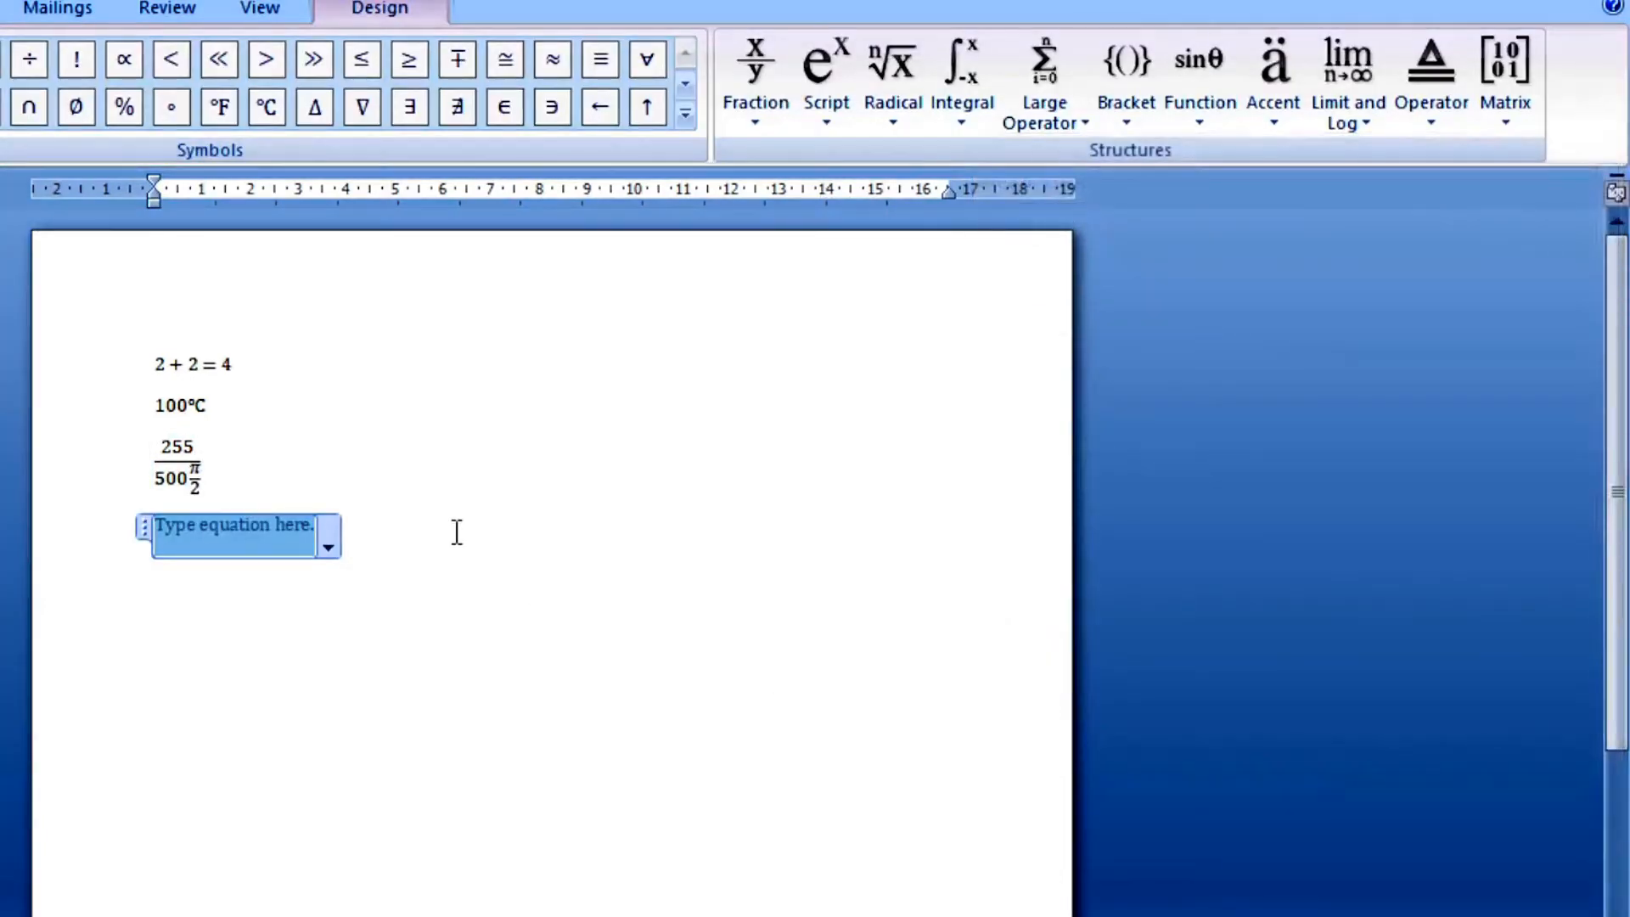
click(1114, 121)
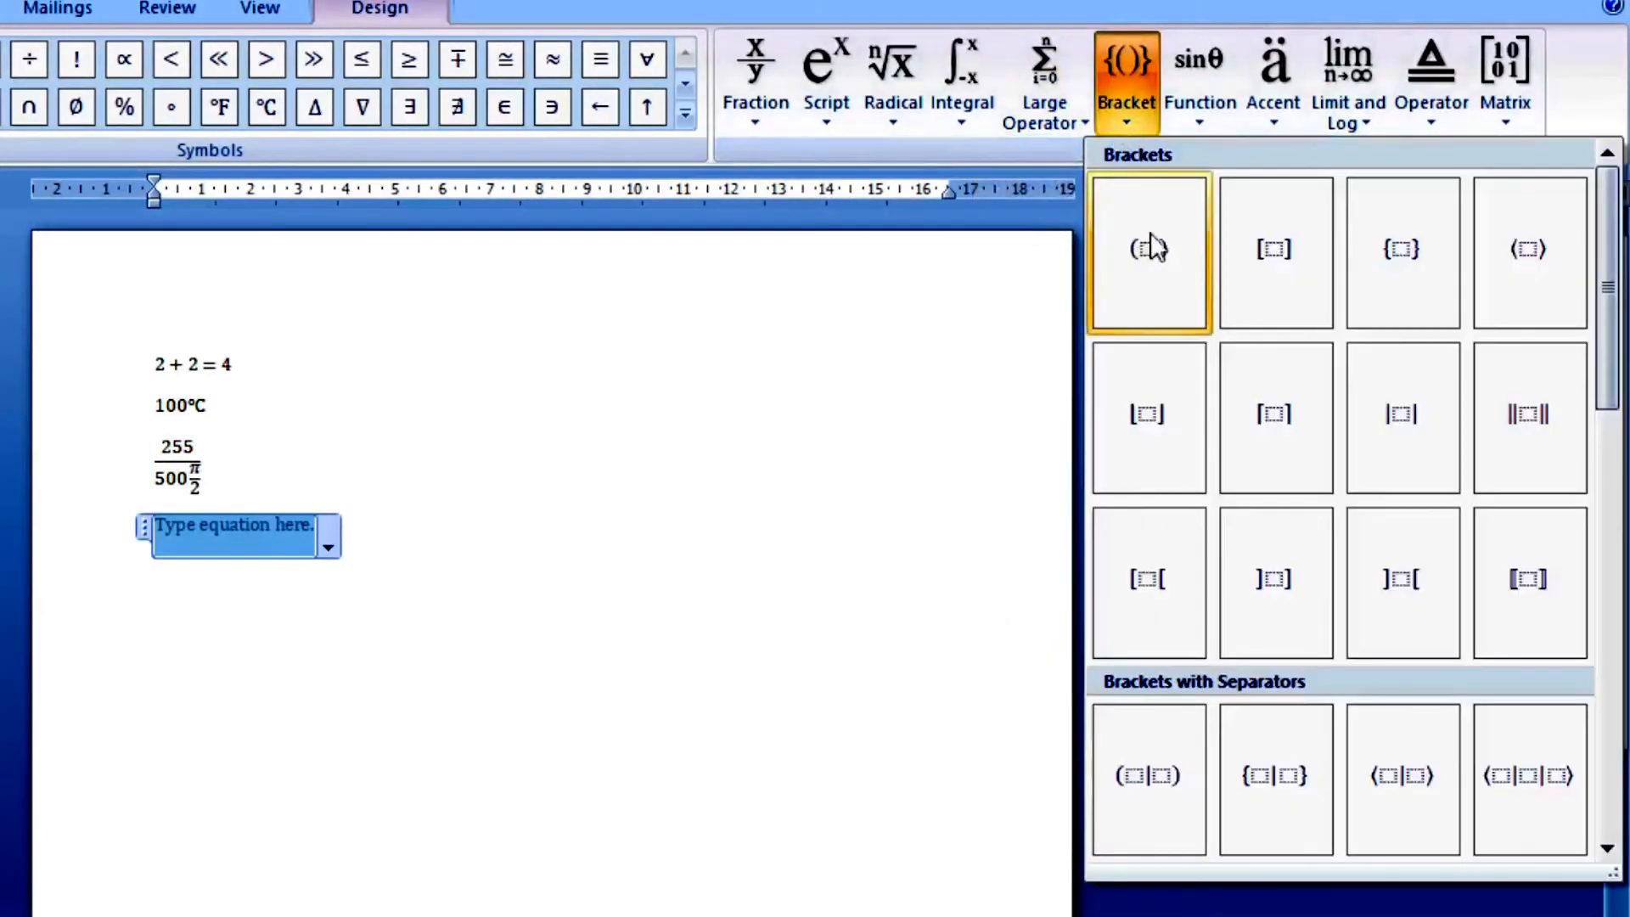
click(1164, 287)
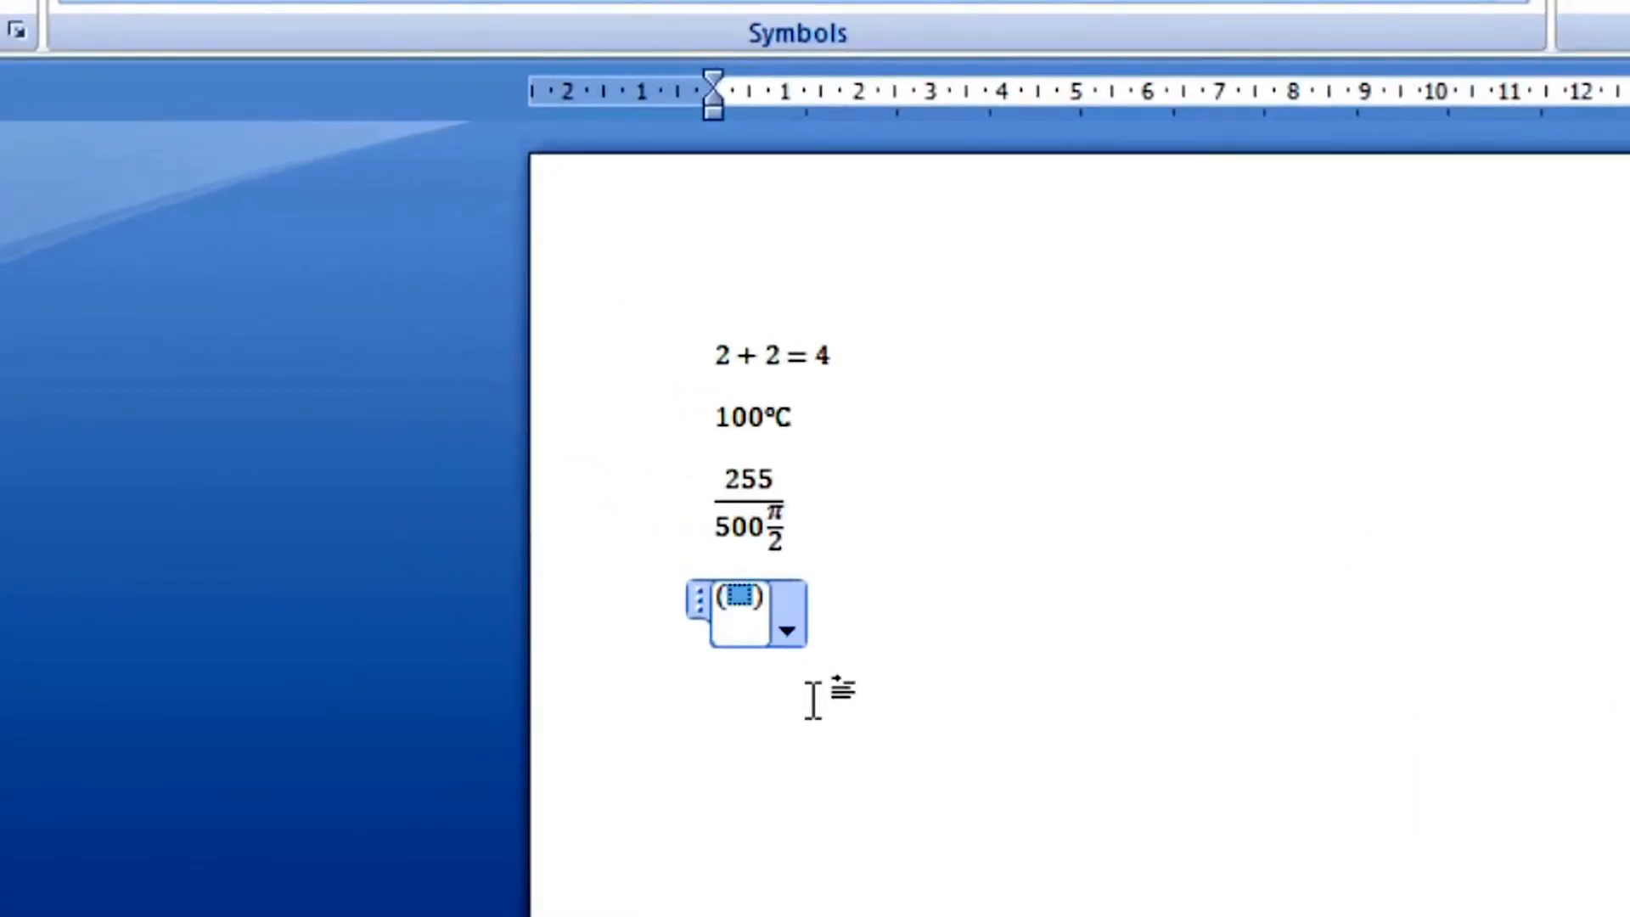
text(45456)
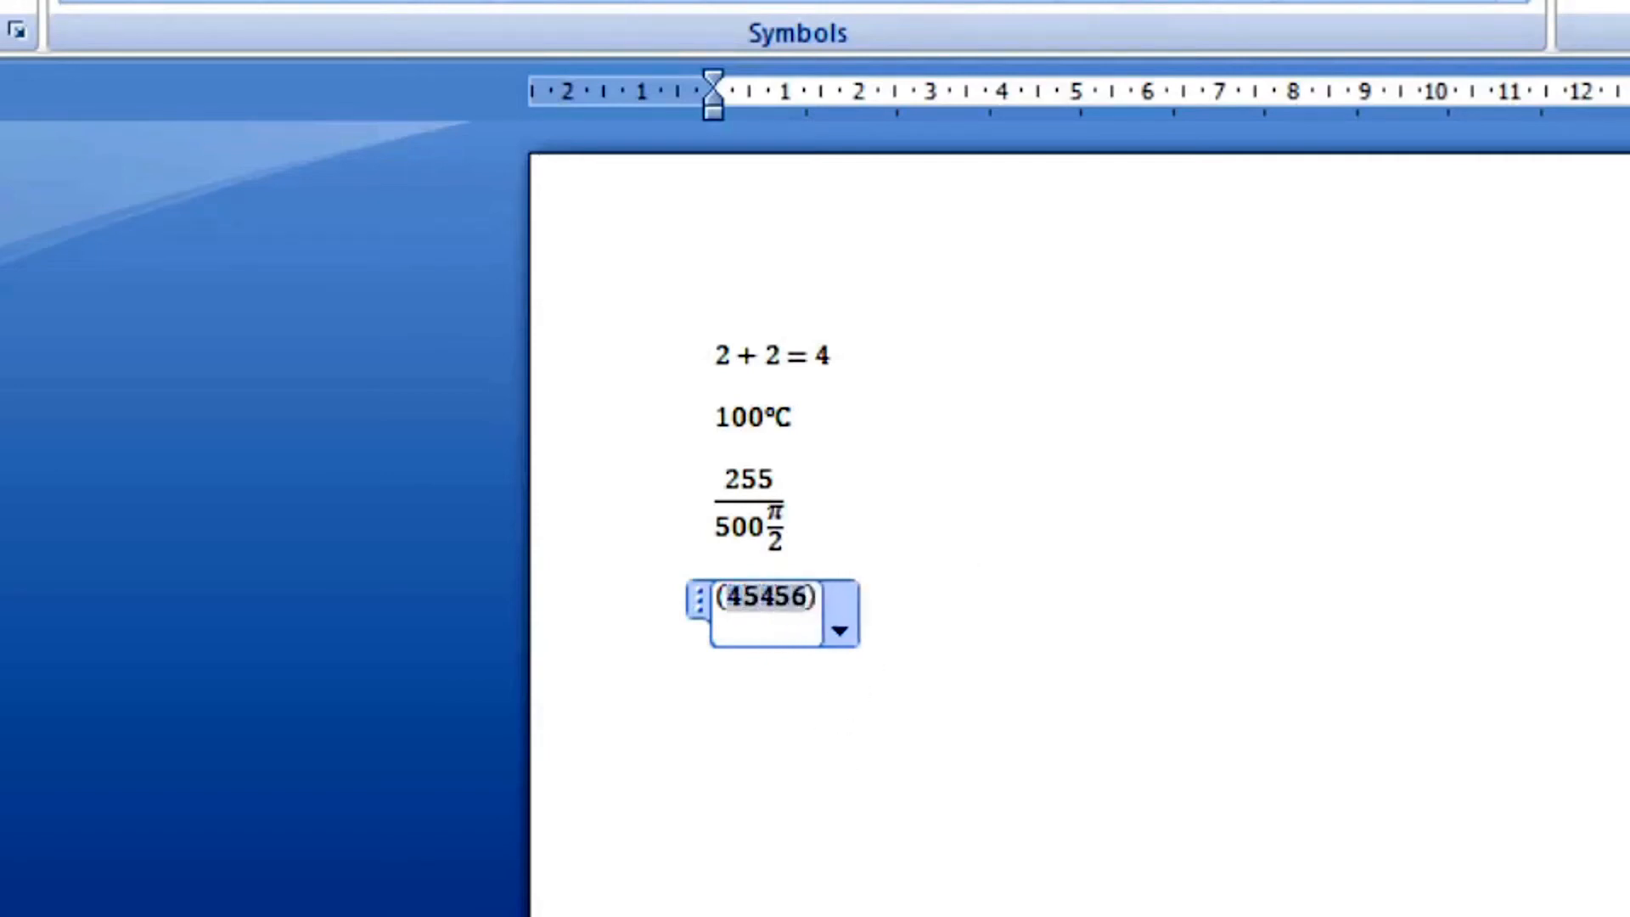
Examine the Bracket, Function, Accent, Limit and Log, and Operator structures available for equations.
click(1210, 66)
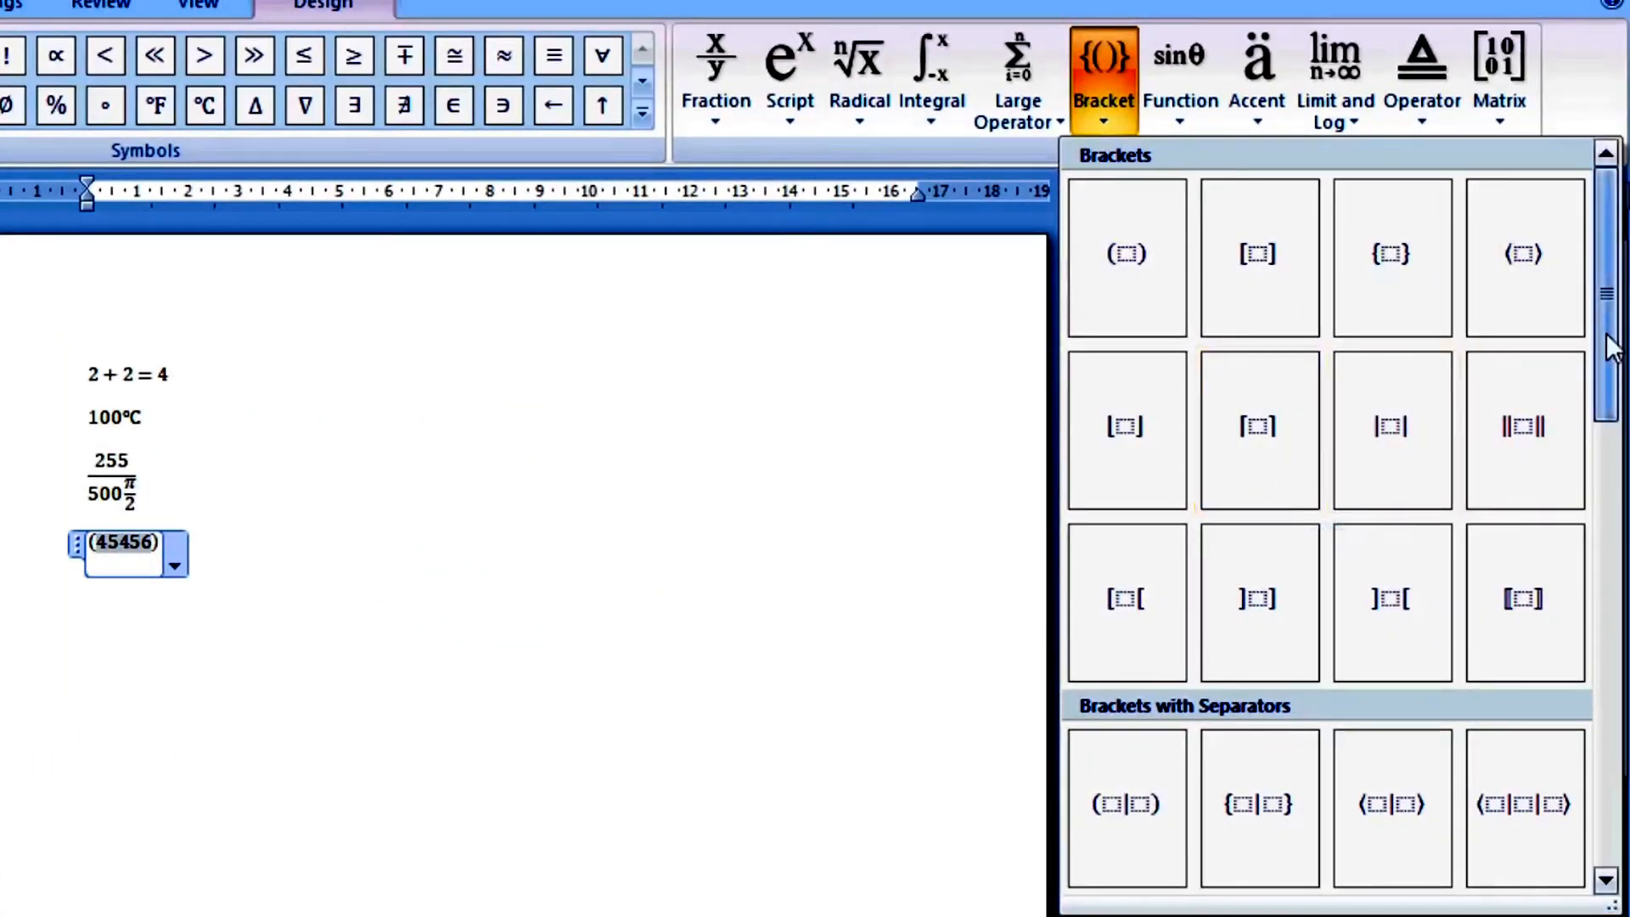
drag(1606, 333, 1601, 815)
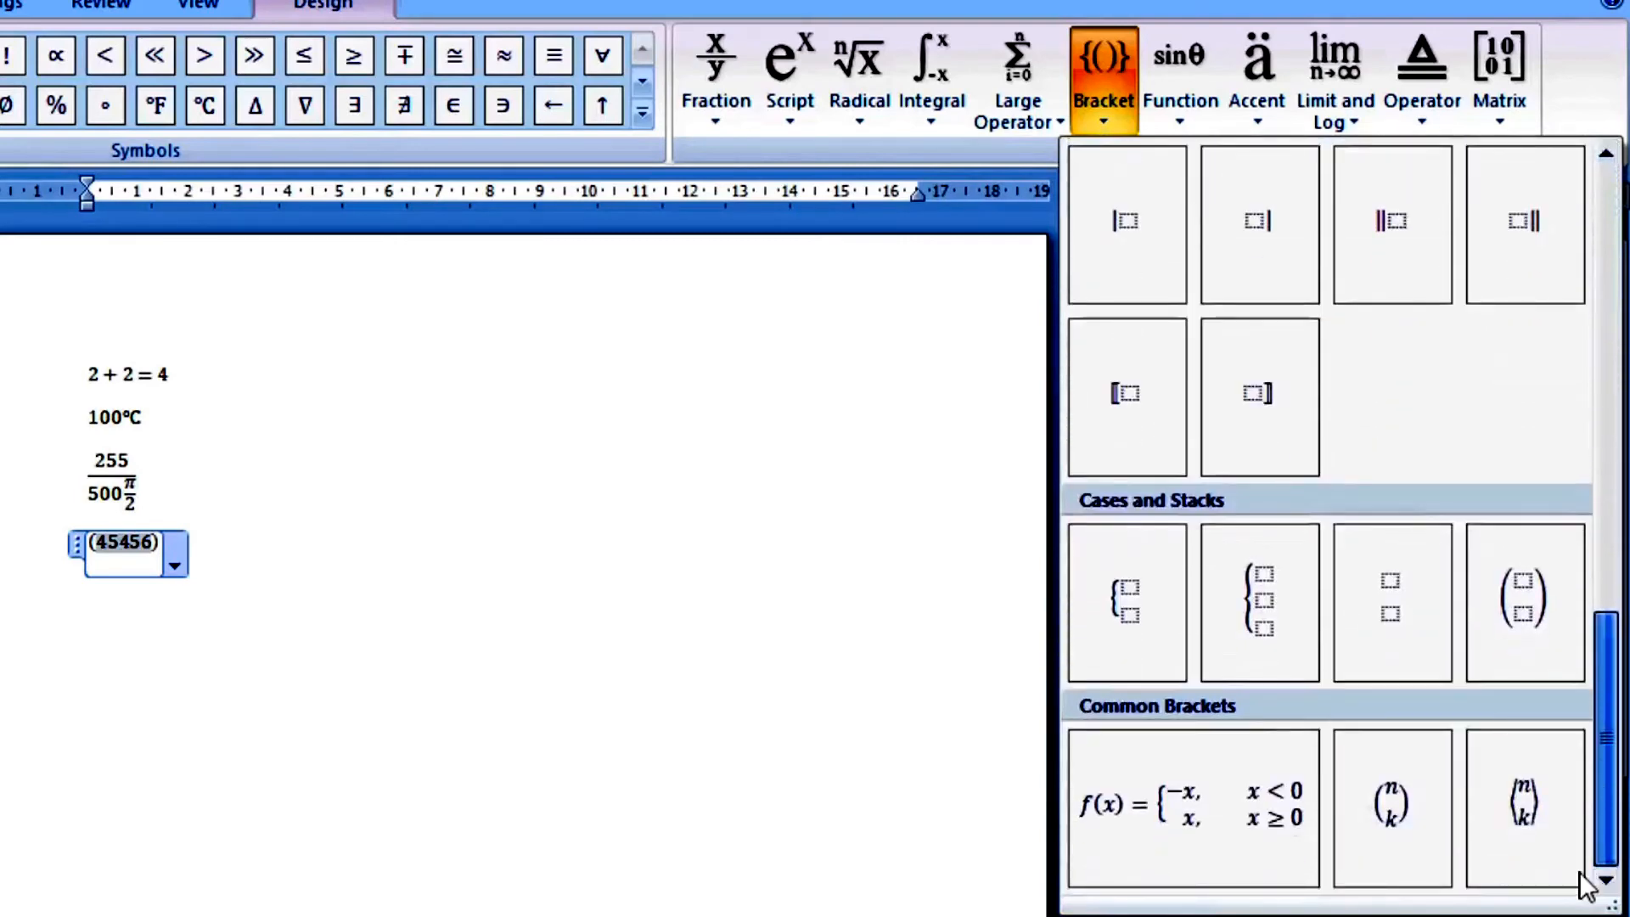
scroll(1572, 600, up, 5)
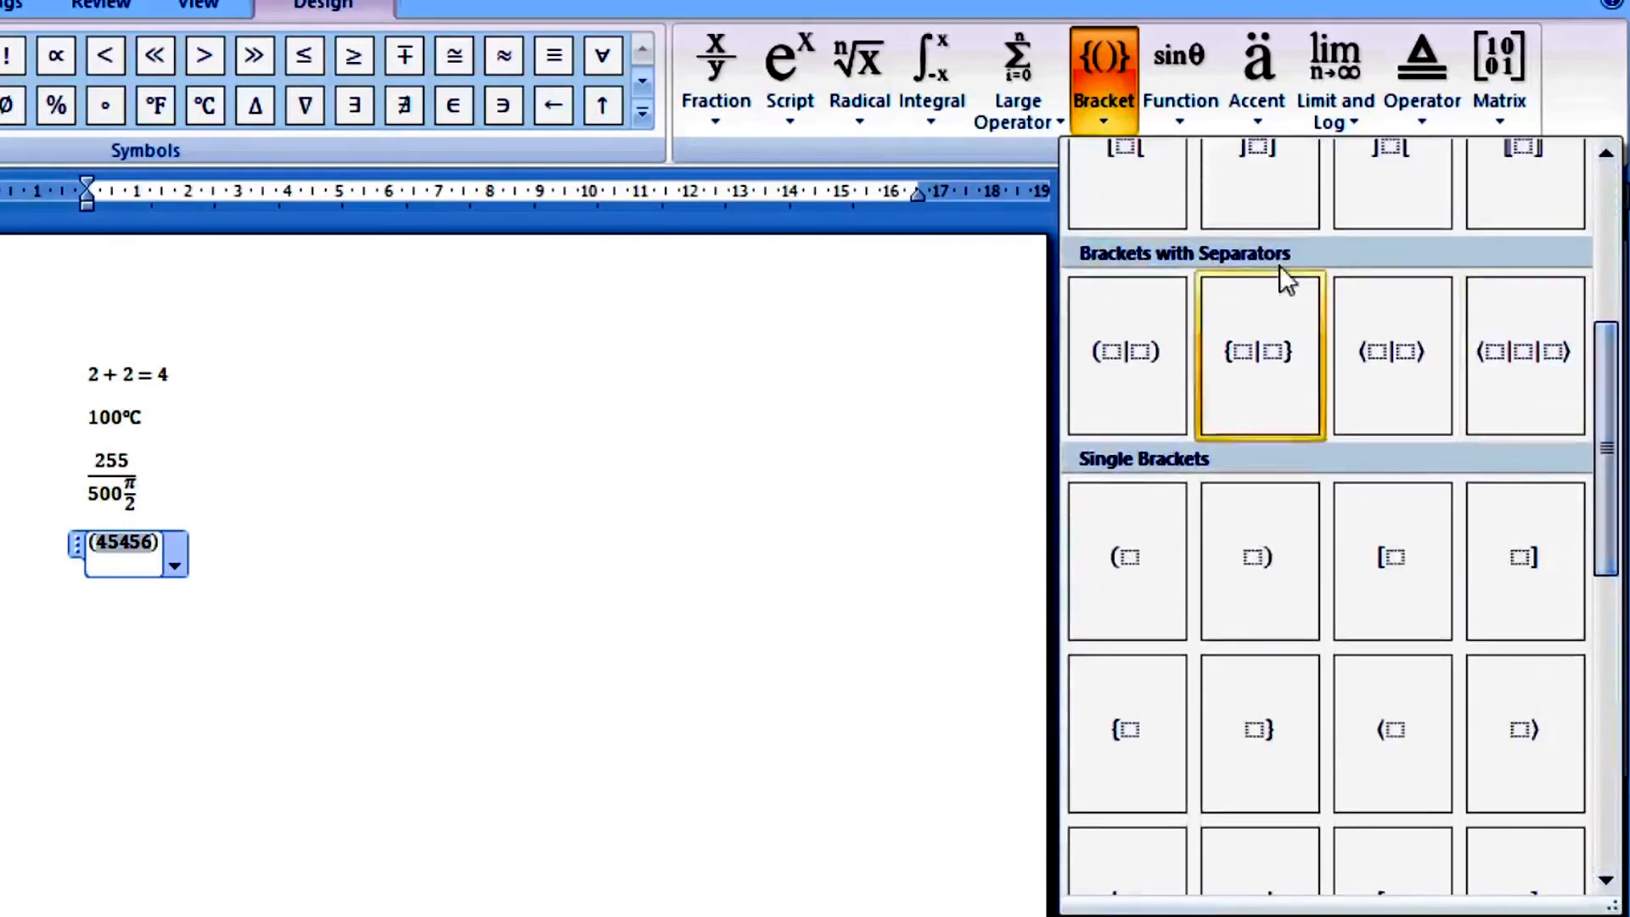
click(1161, 112)
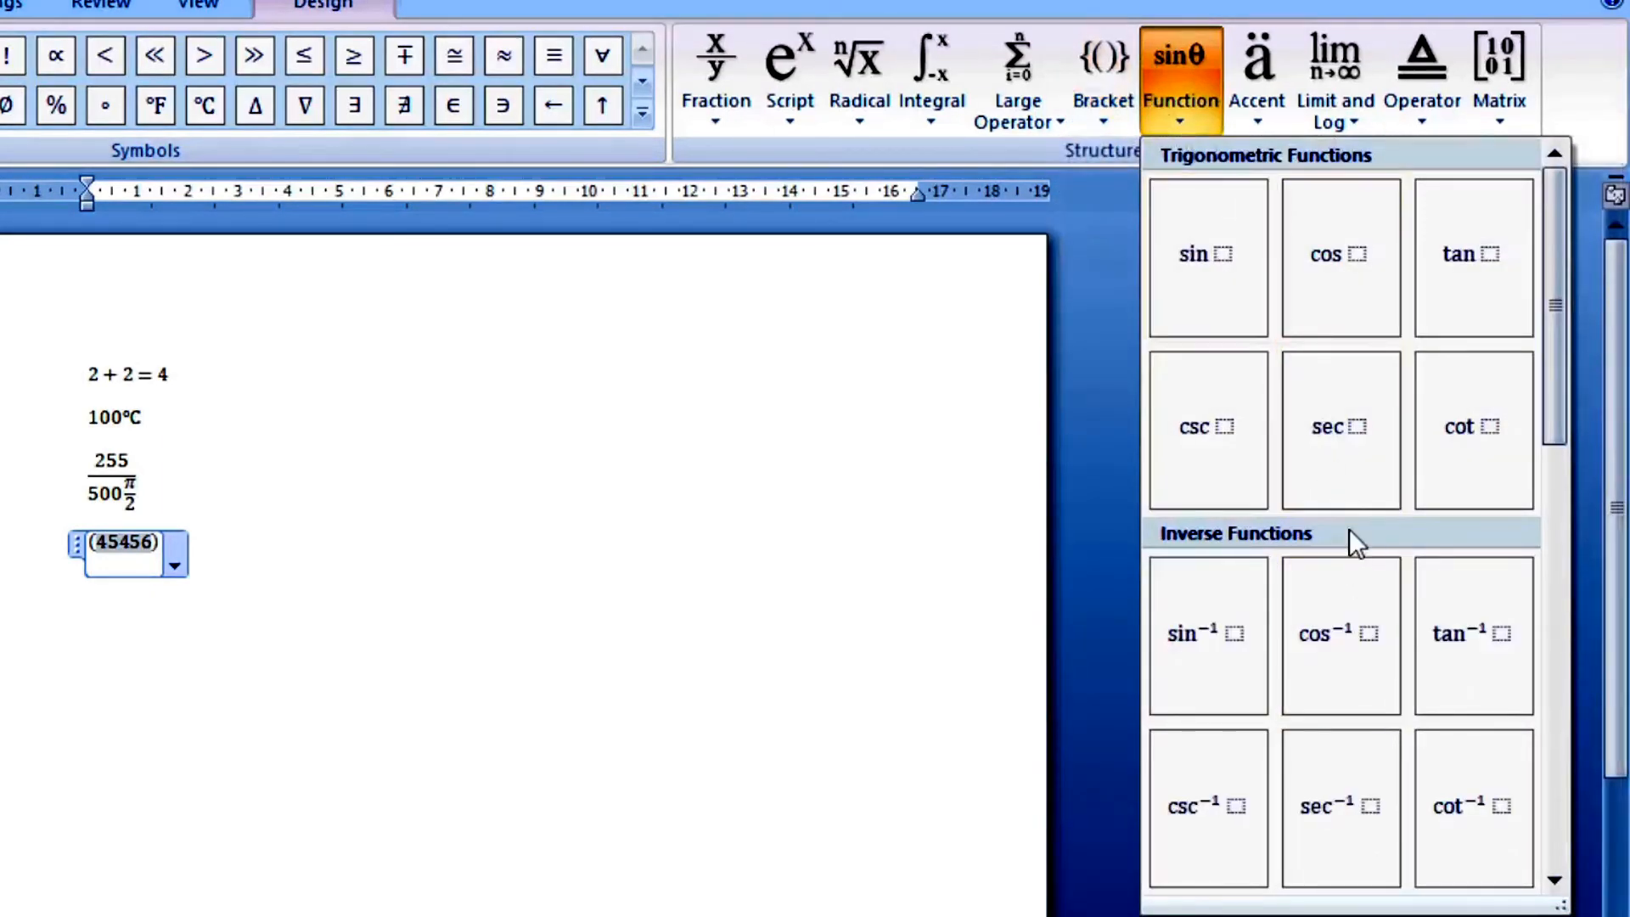
scroll(1348, 528, down, 3)
scroll(1348, 528, down, 3)
scroll(1350, 535, up, 8)
click(1255, 119)
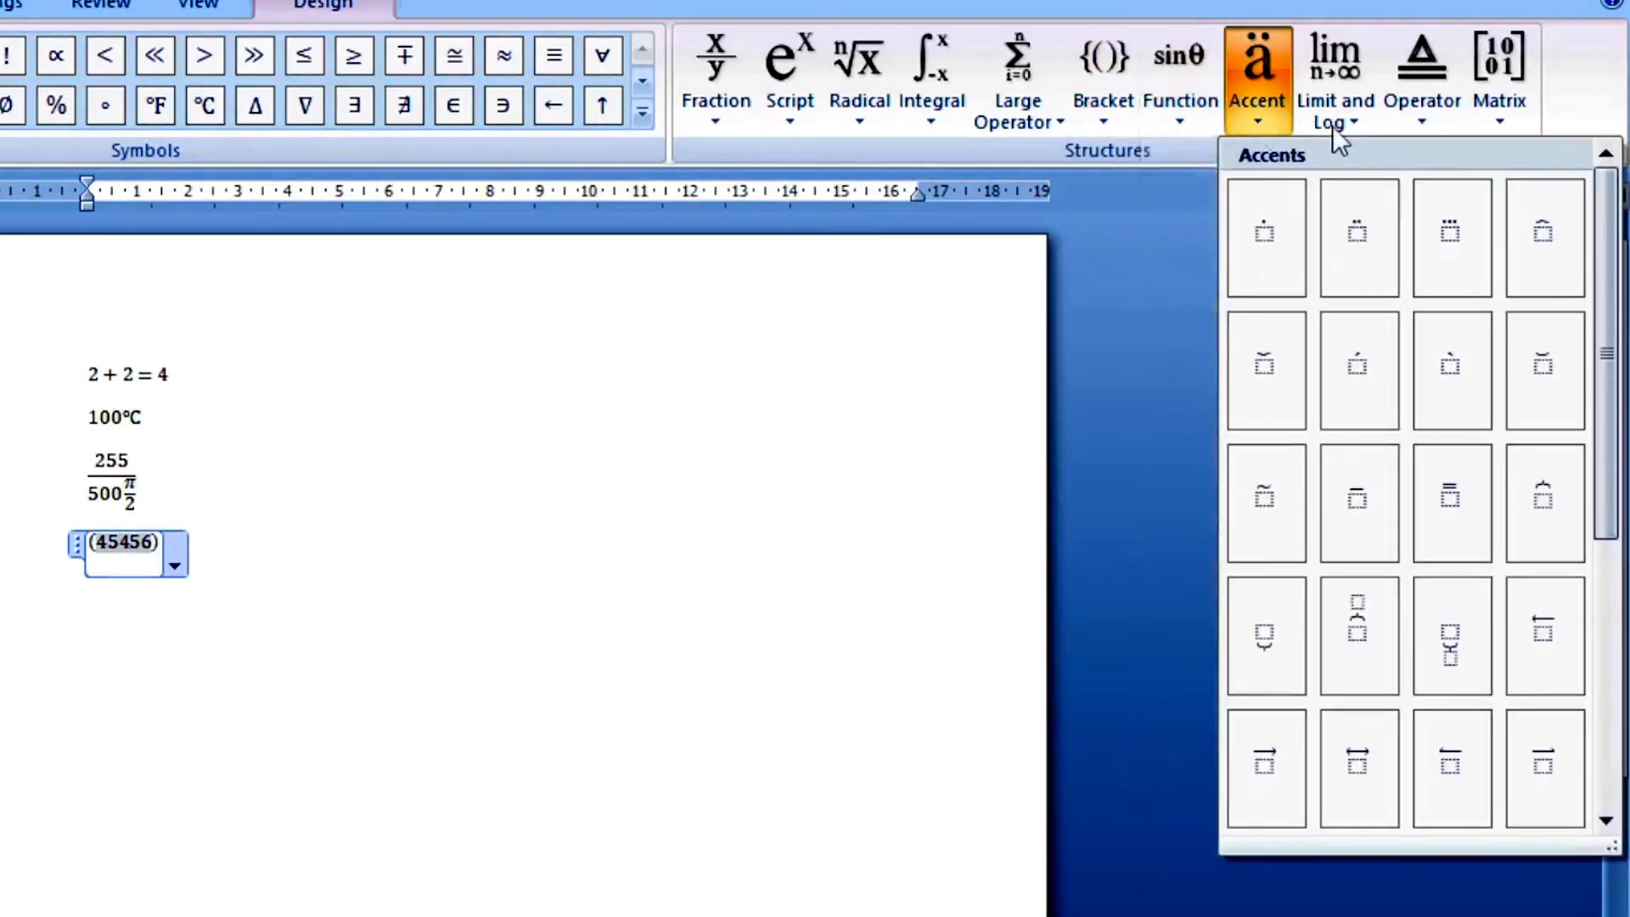
click(1342, 124)
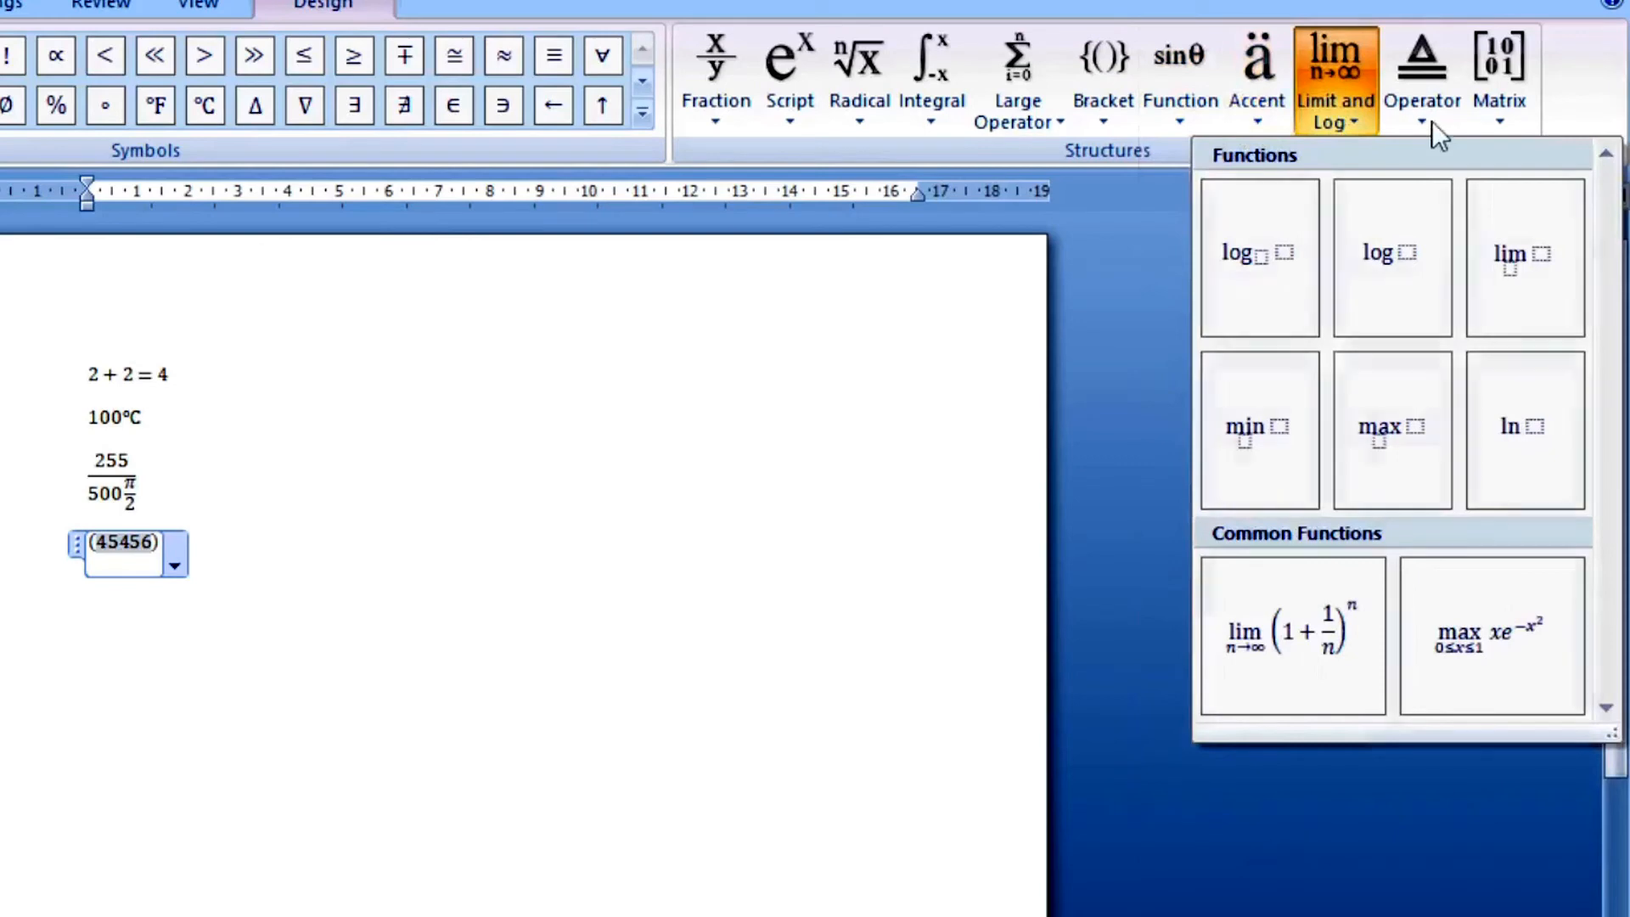
click(1432, 122)
Add an empty 3×3 matrix after 45456 inside the brackets and fill its first row with 5, 4 and 7.
click(1500, 118)
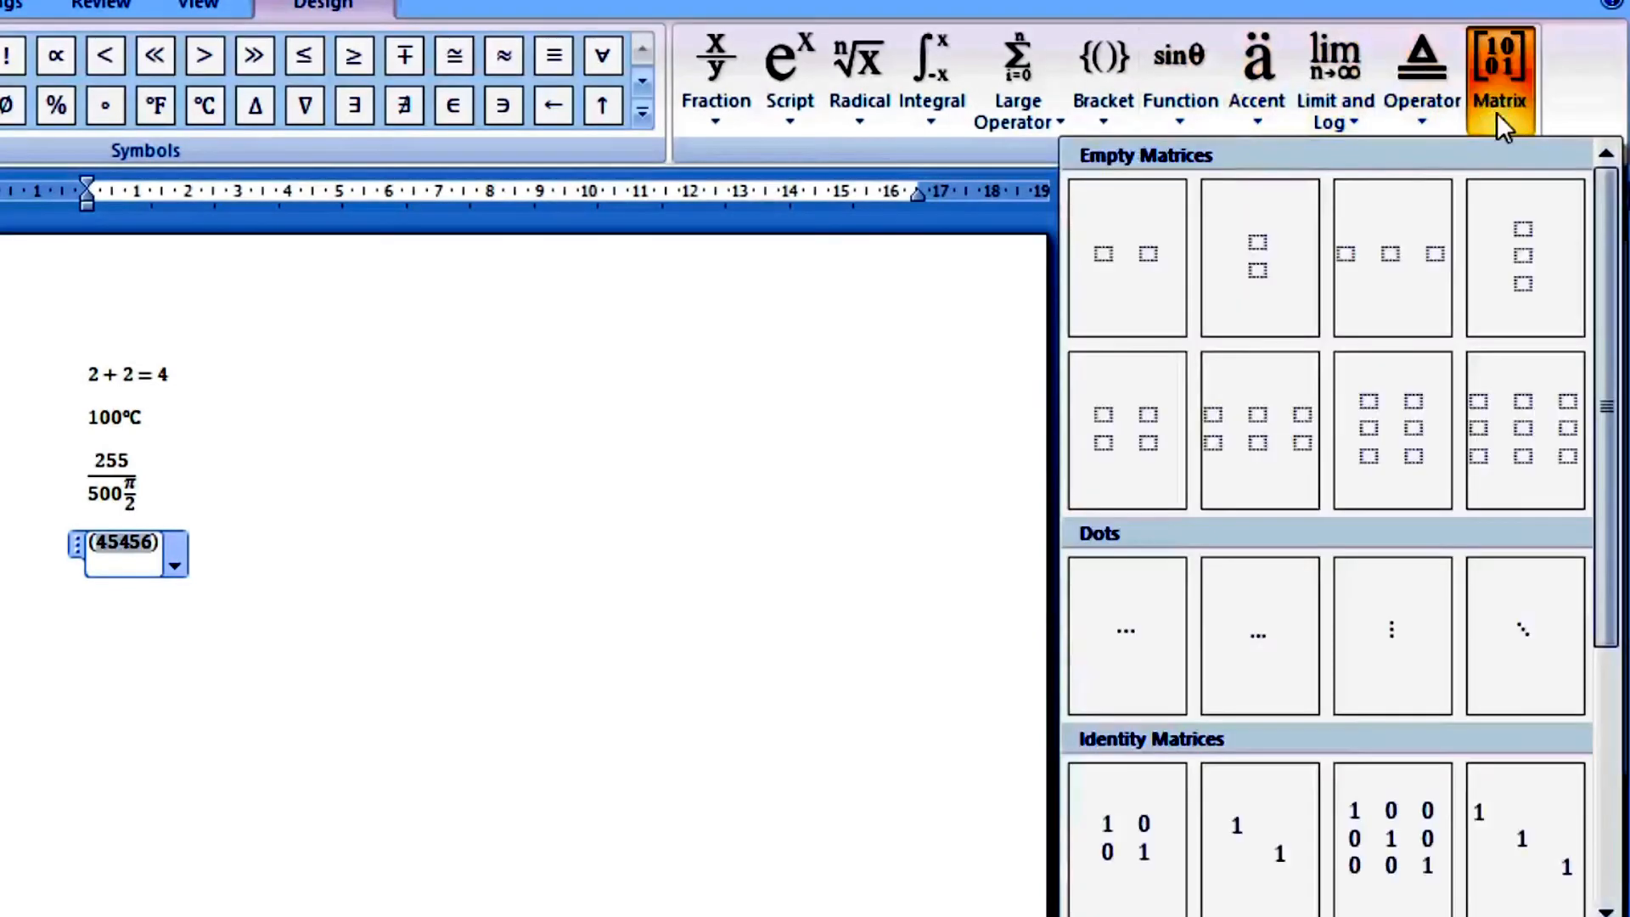
click(1542, 438)
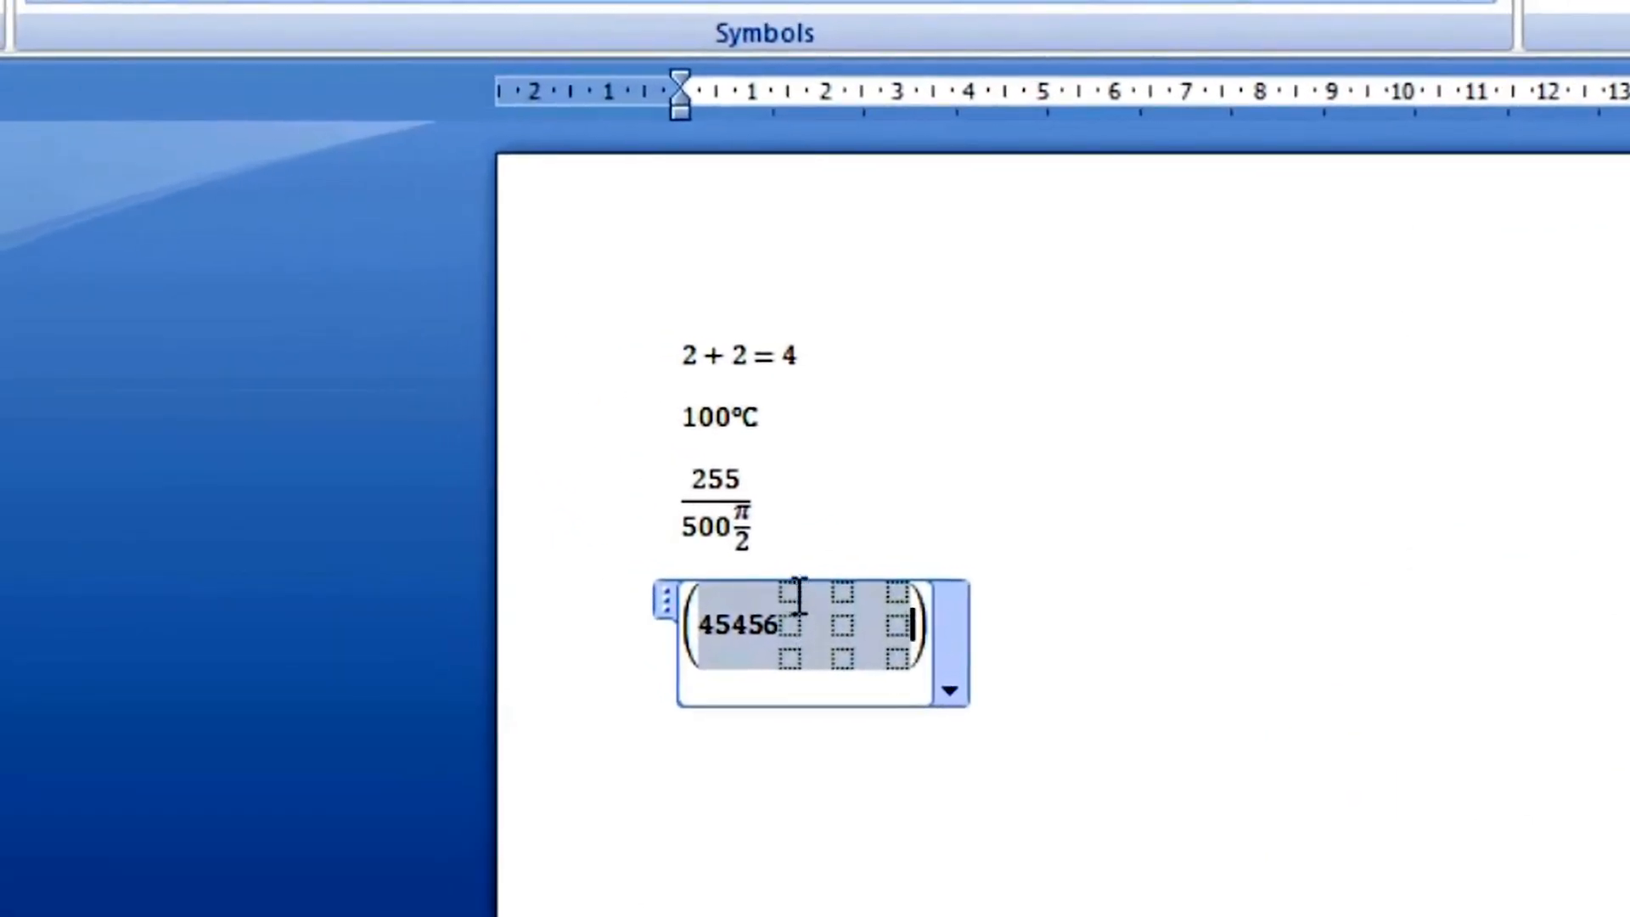
click(704, 583)
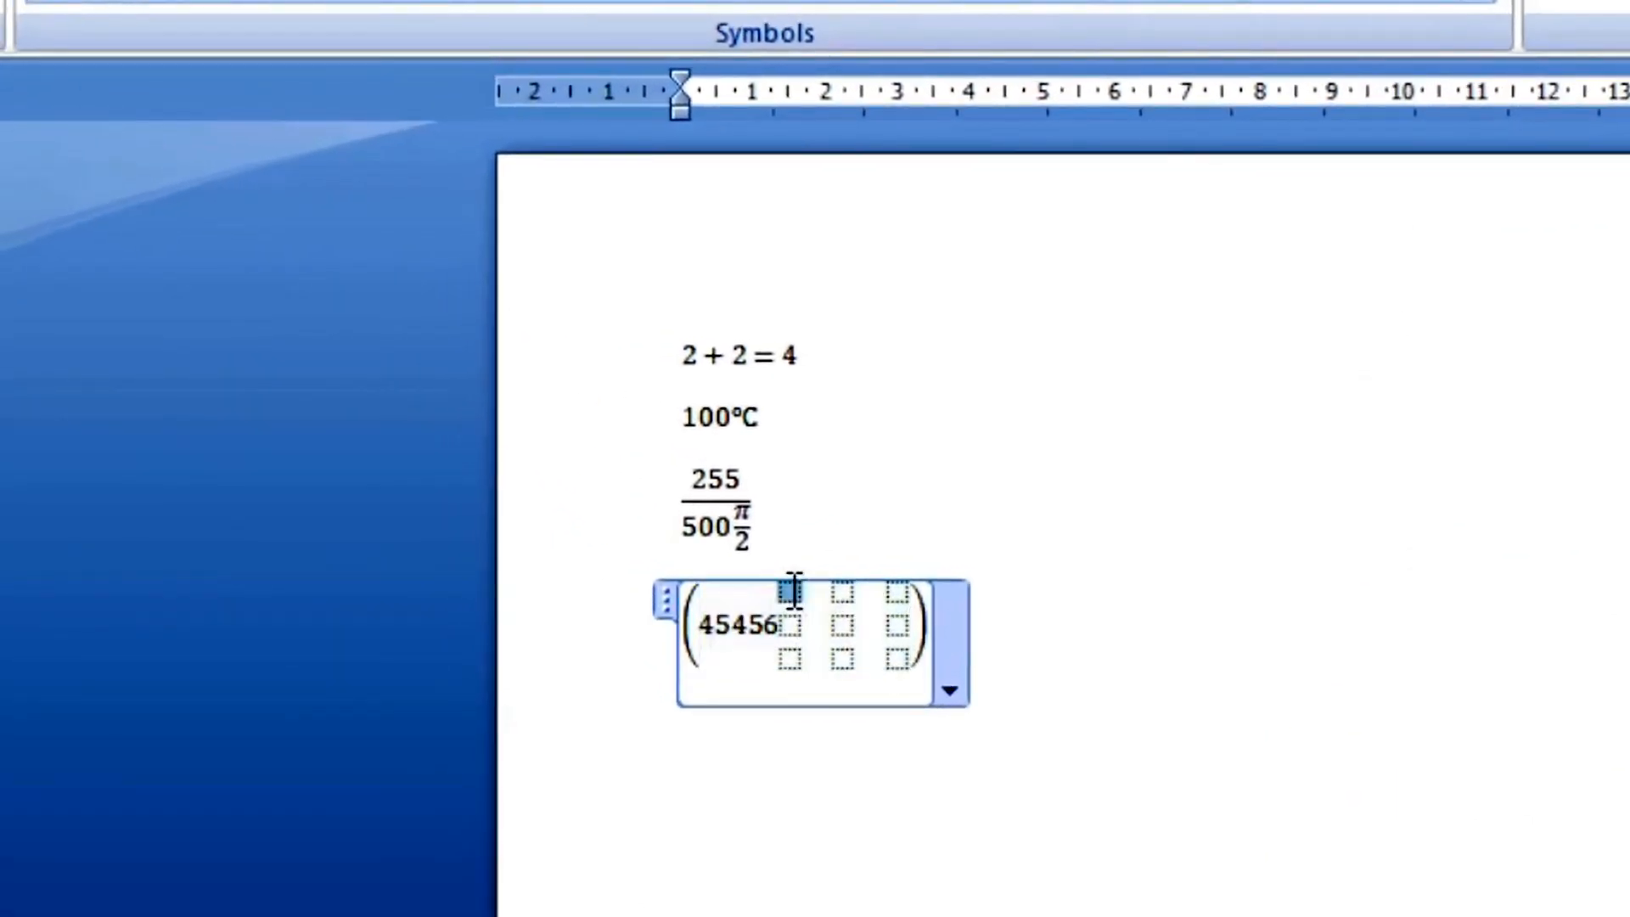
text(5)
key(Tab)
text(4)
key(Tab)
text(7)
Fill the matrix's second row with 8, 6 and 7, and enter 9 in the first cell of the third row.
key(Down)
text(7)
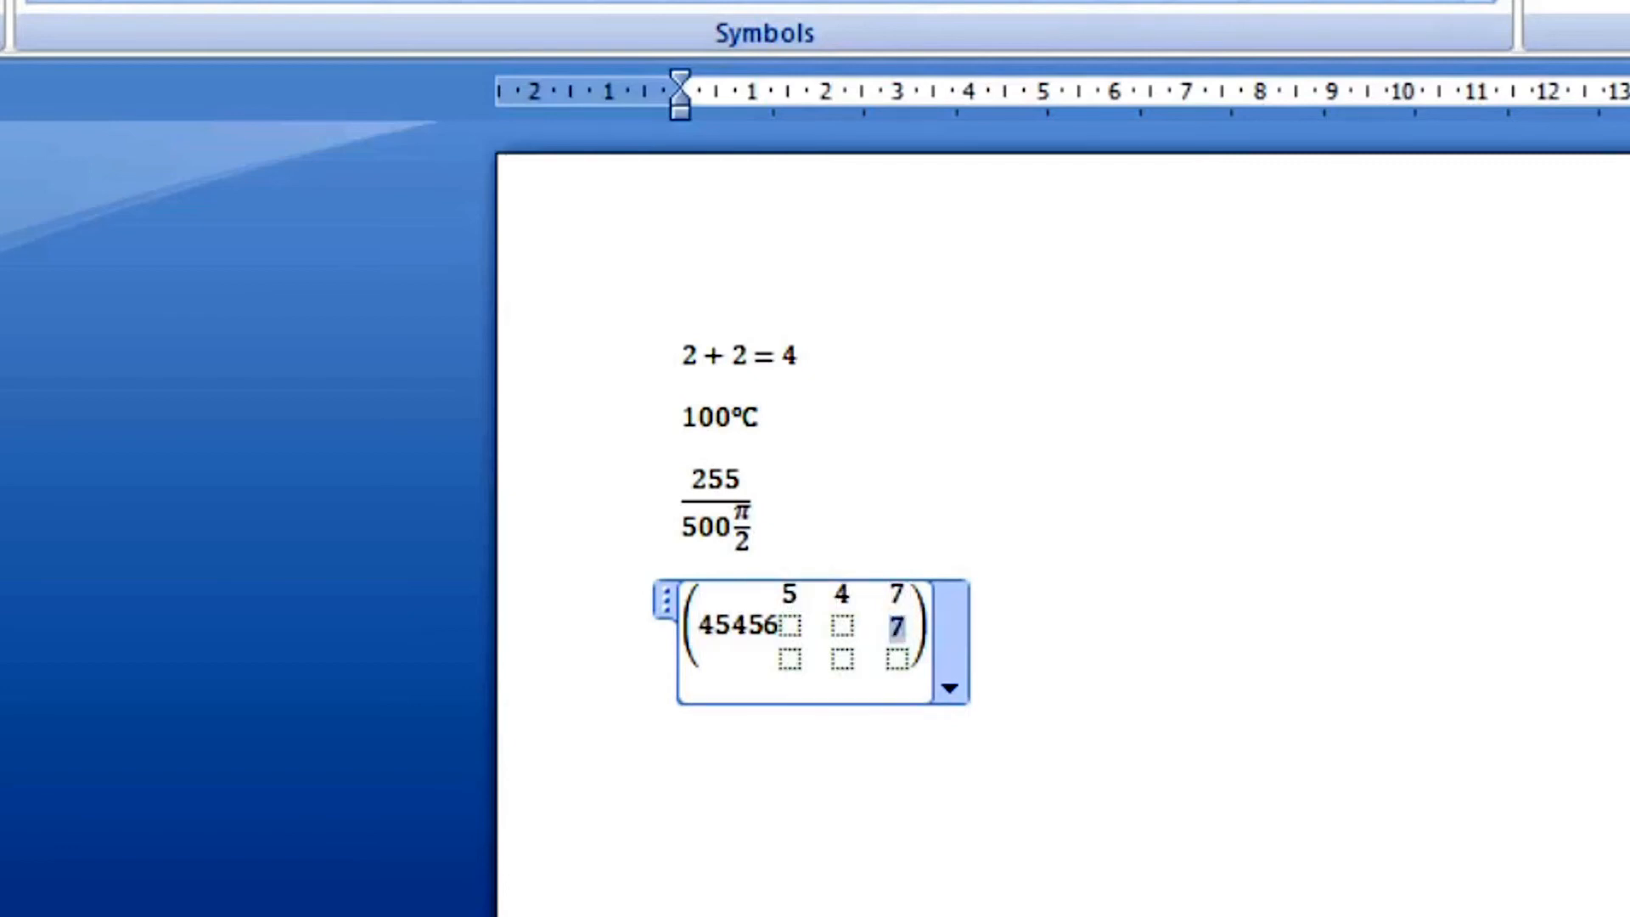
text(5)
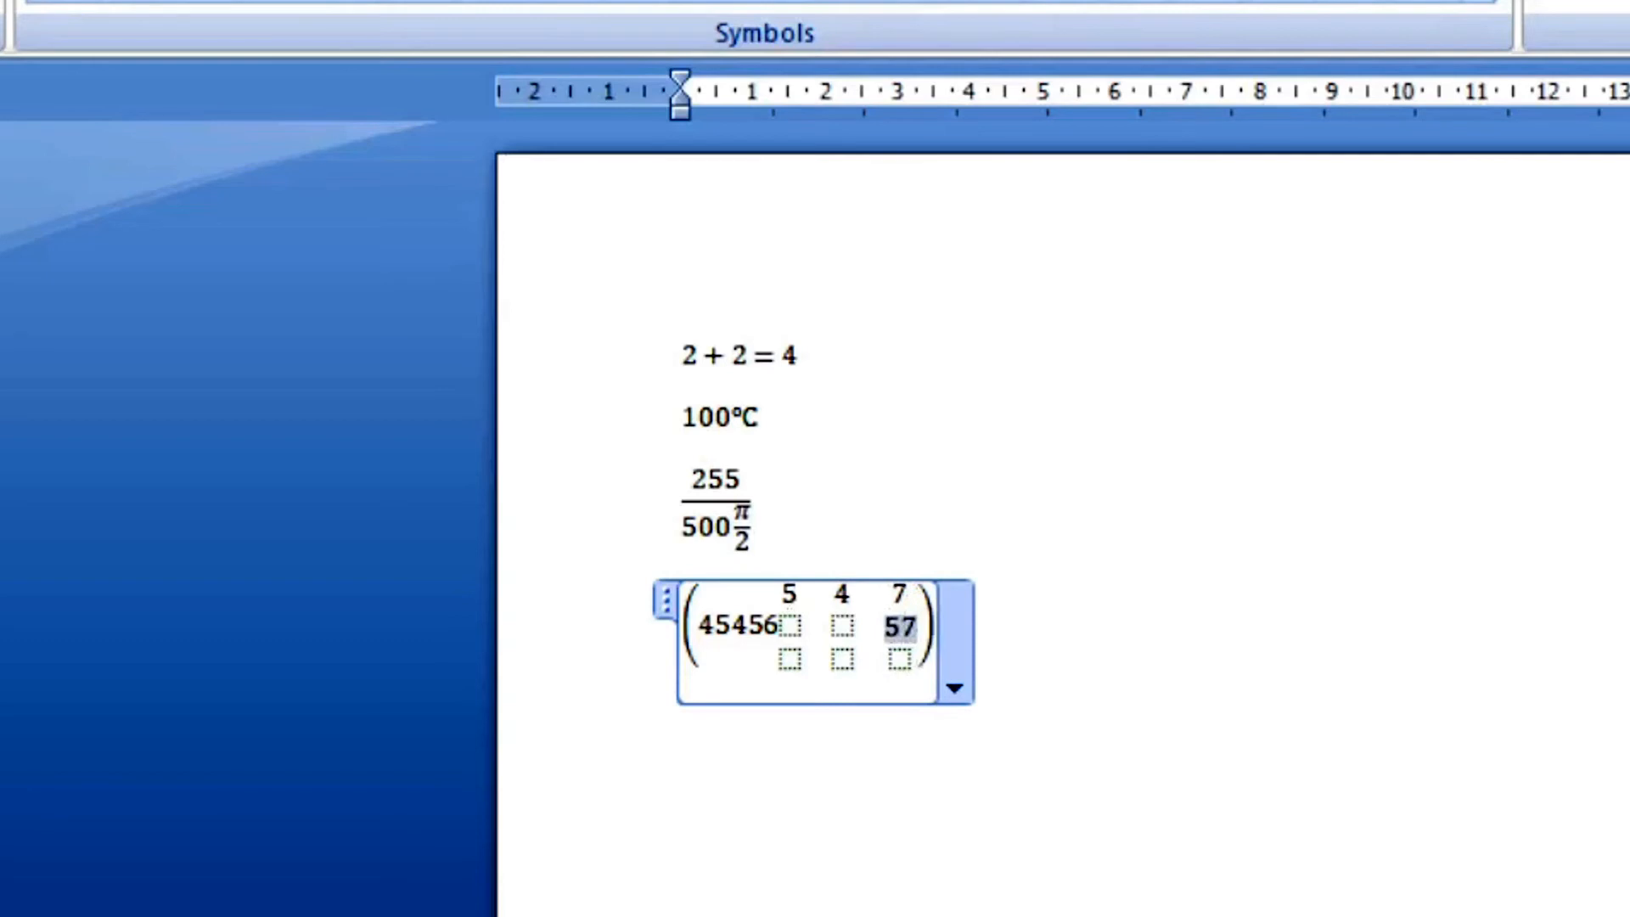
key(BackSpace)
key(Left)
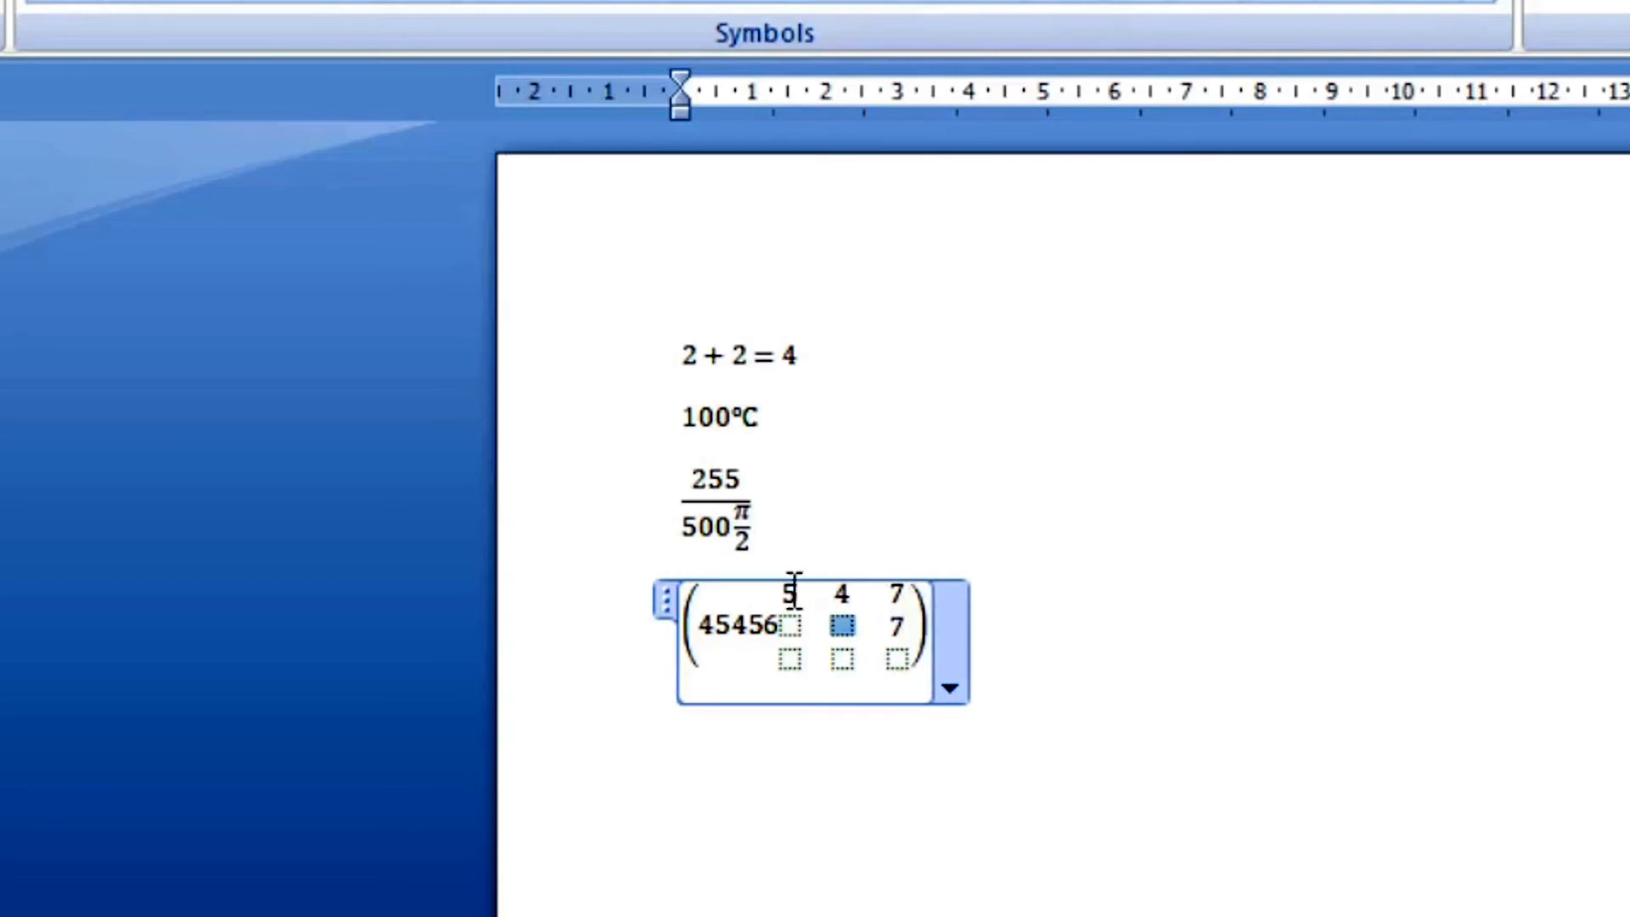
text(6)
key(Left)
key(Left)
text(8)
key(Down)
text(9)
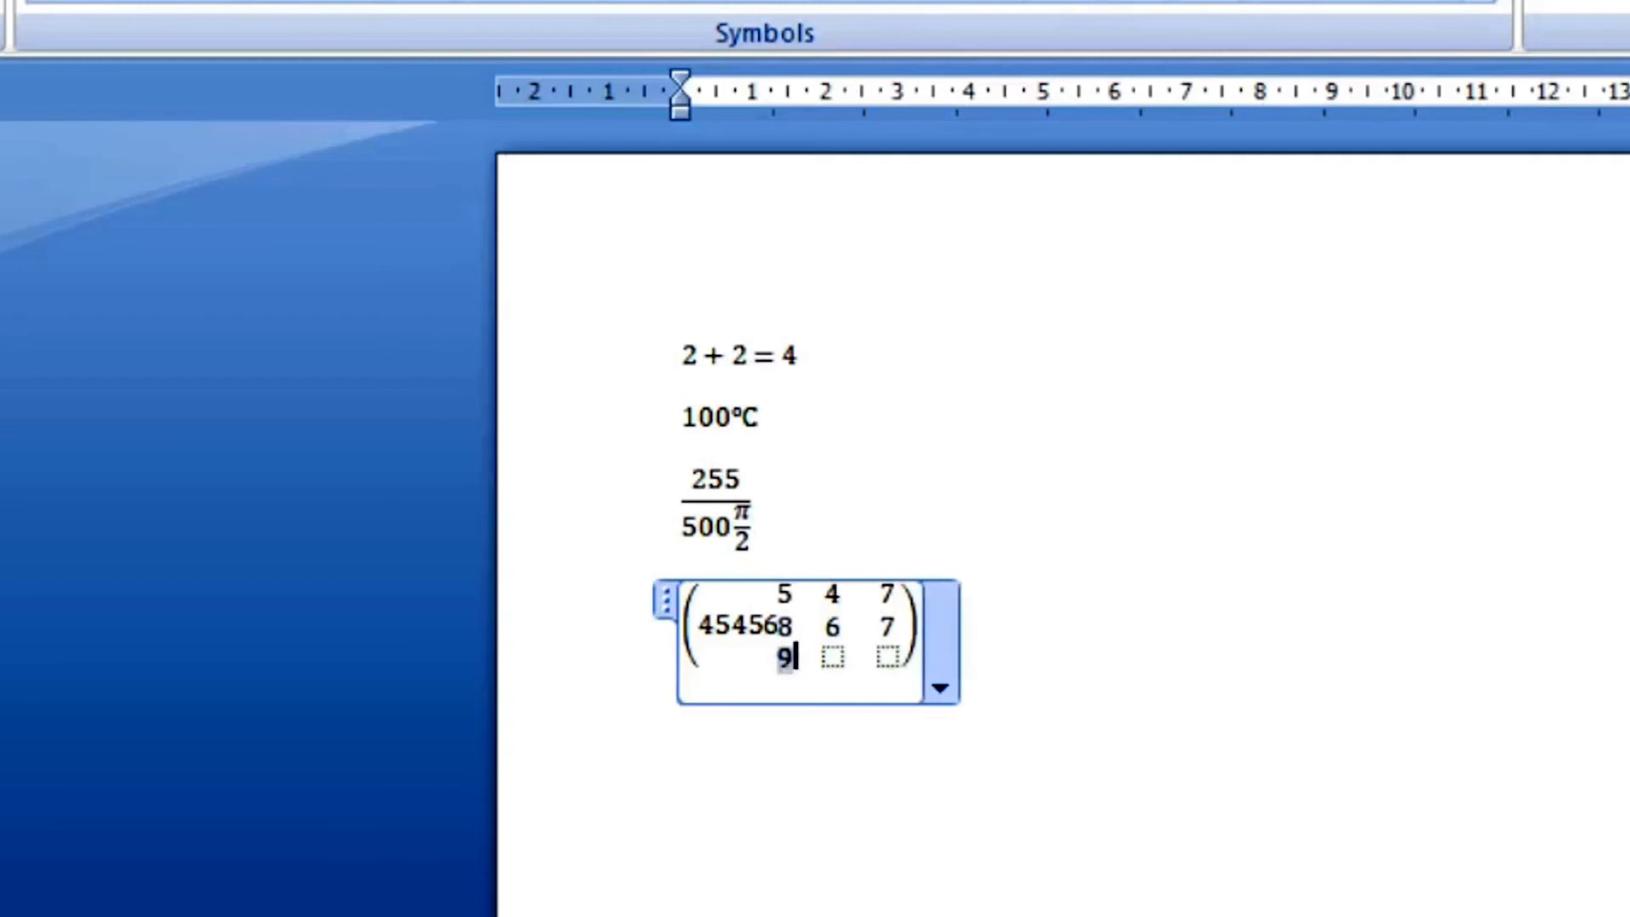
key(Right)
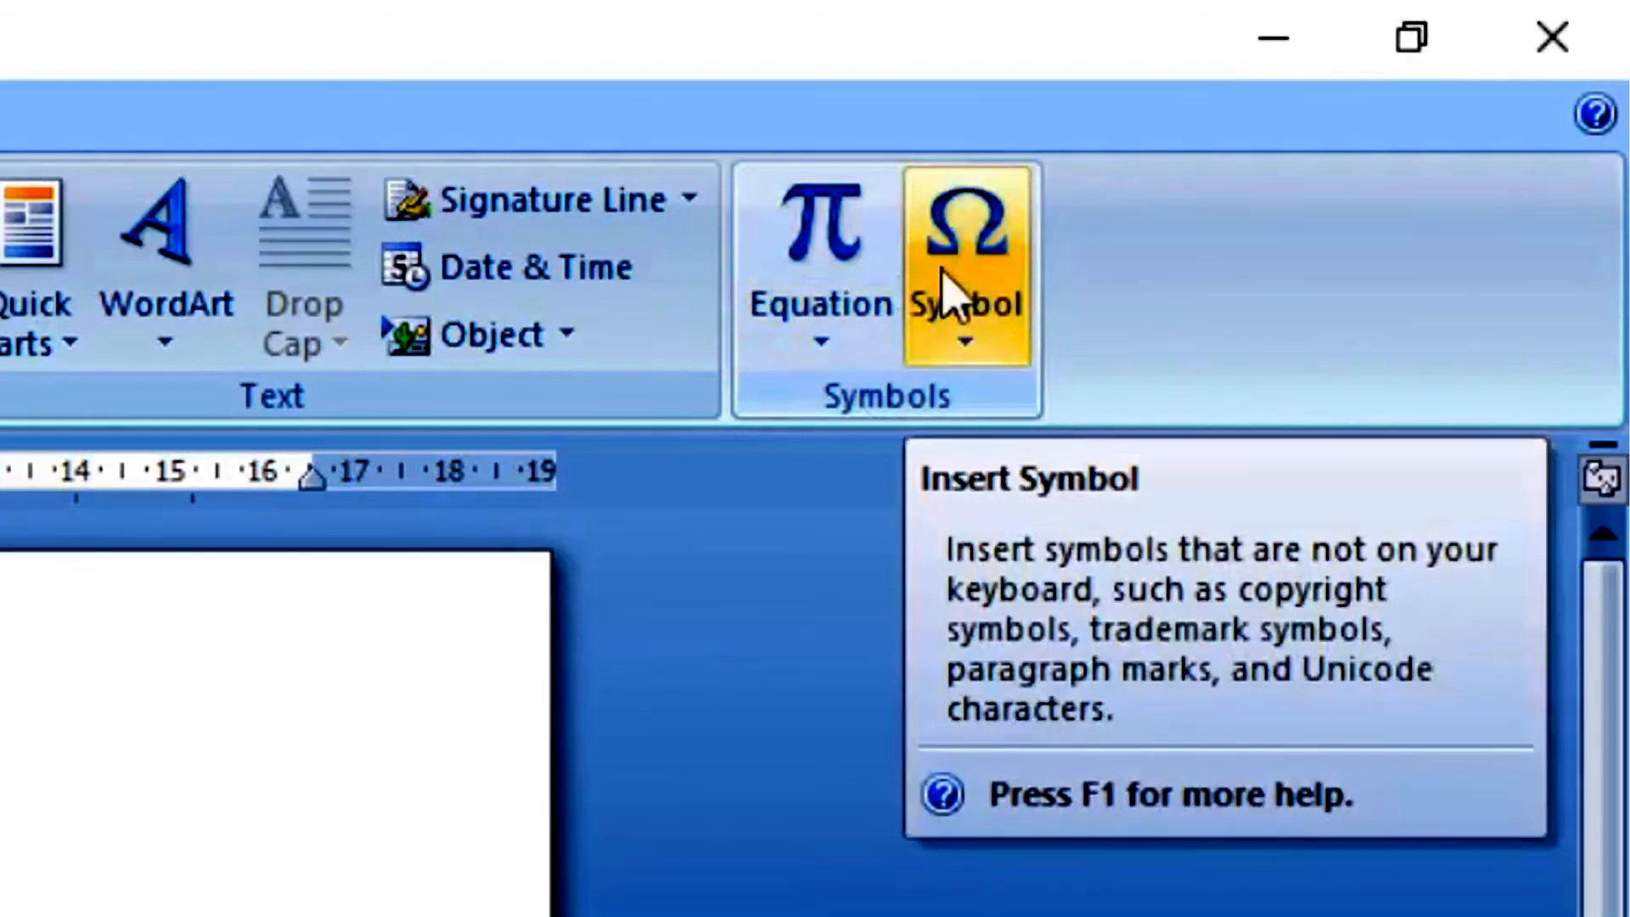
Insert a copyright sign in the blank document and enlarge it to 120 pt.
click(951, 293)
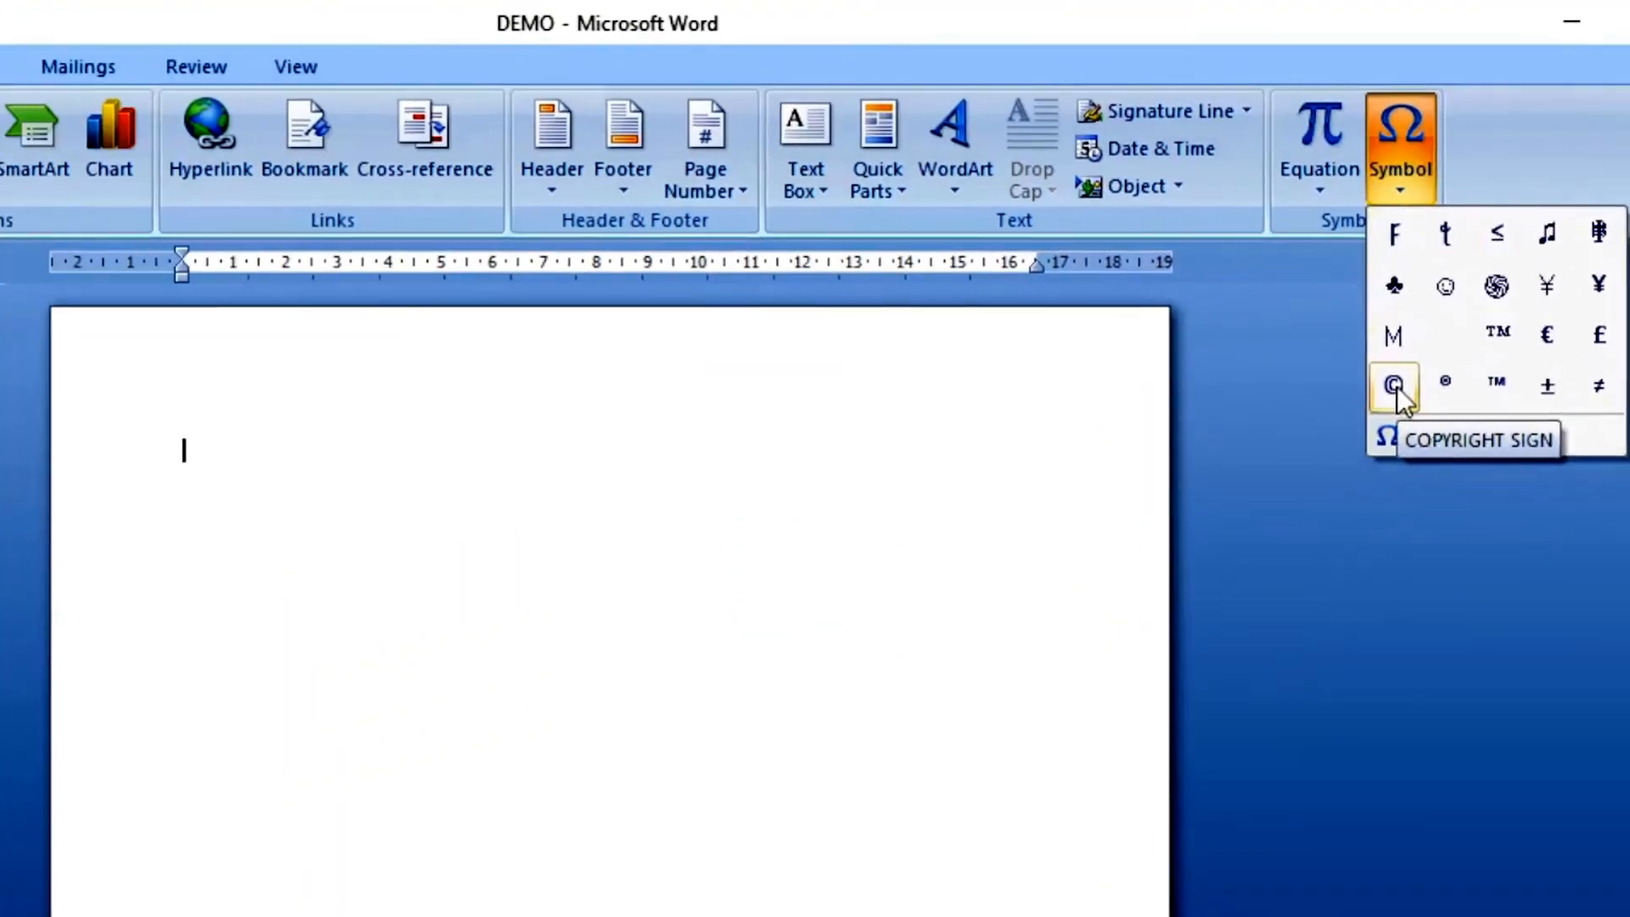
click(777, 720)
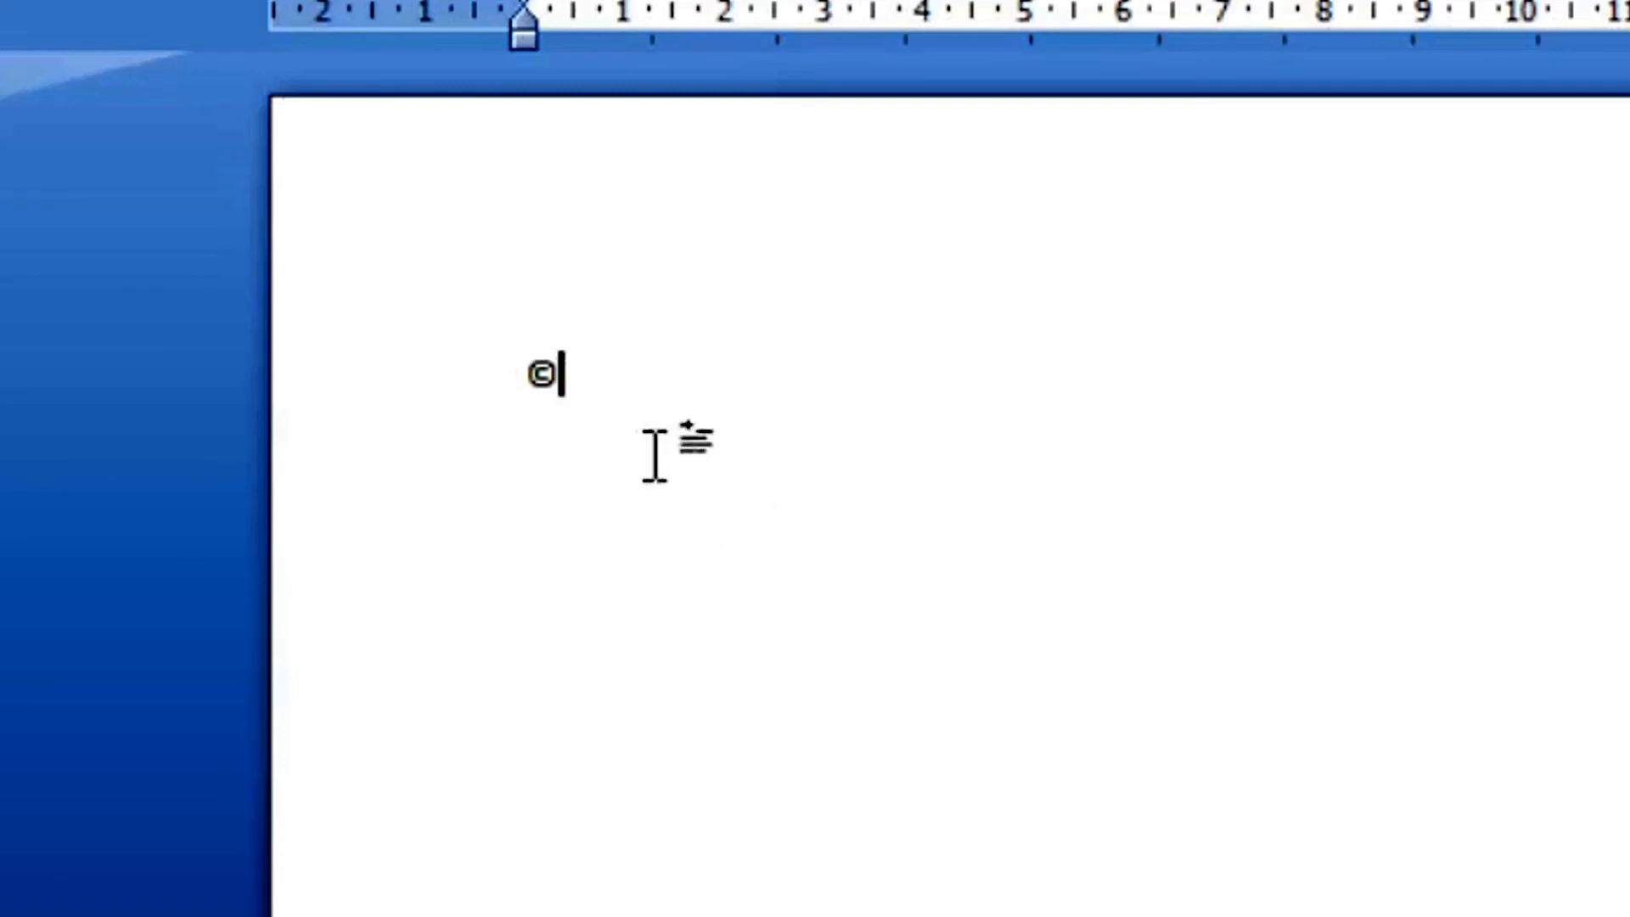
drag(564, 378, 513, 400)
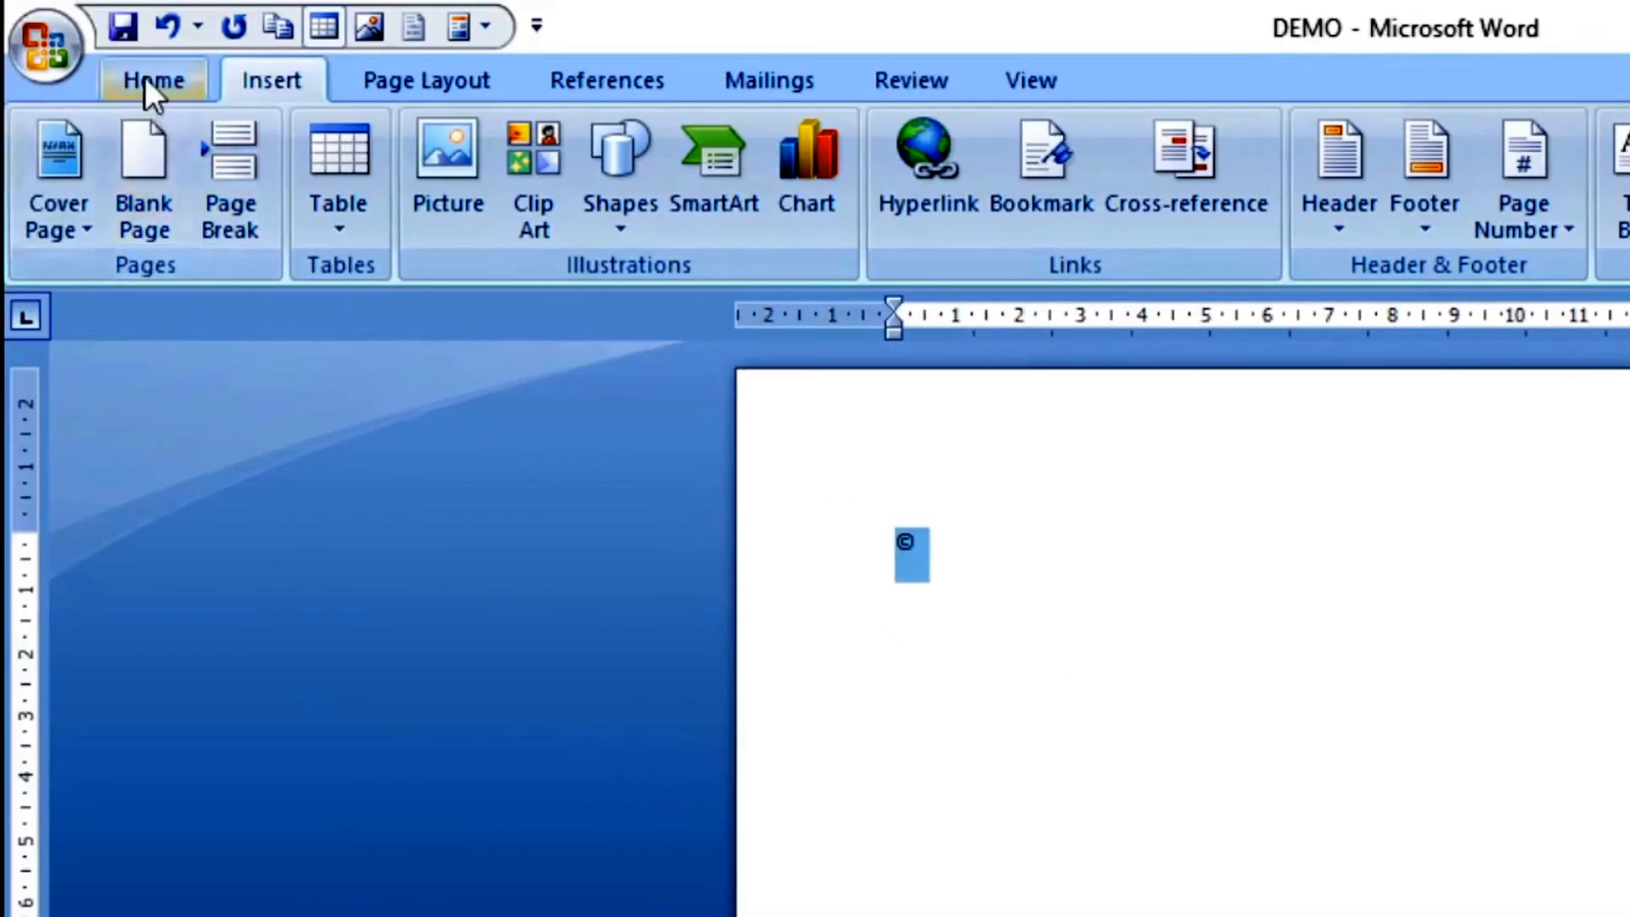
click(144, 76)
click(732, 153)
click(732, 152)
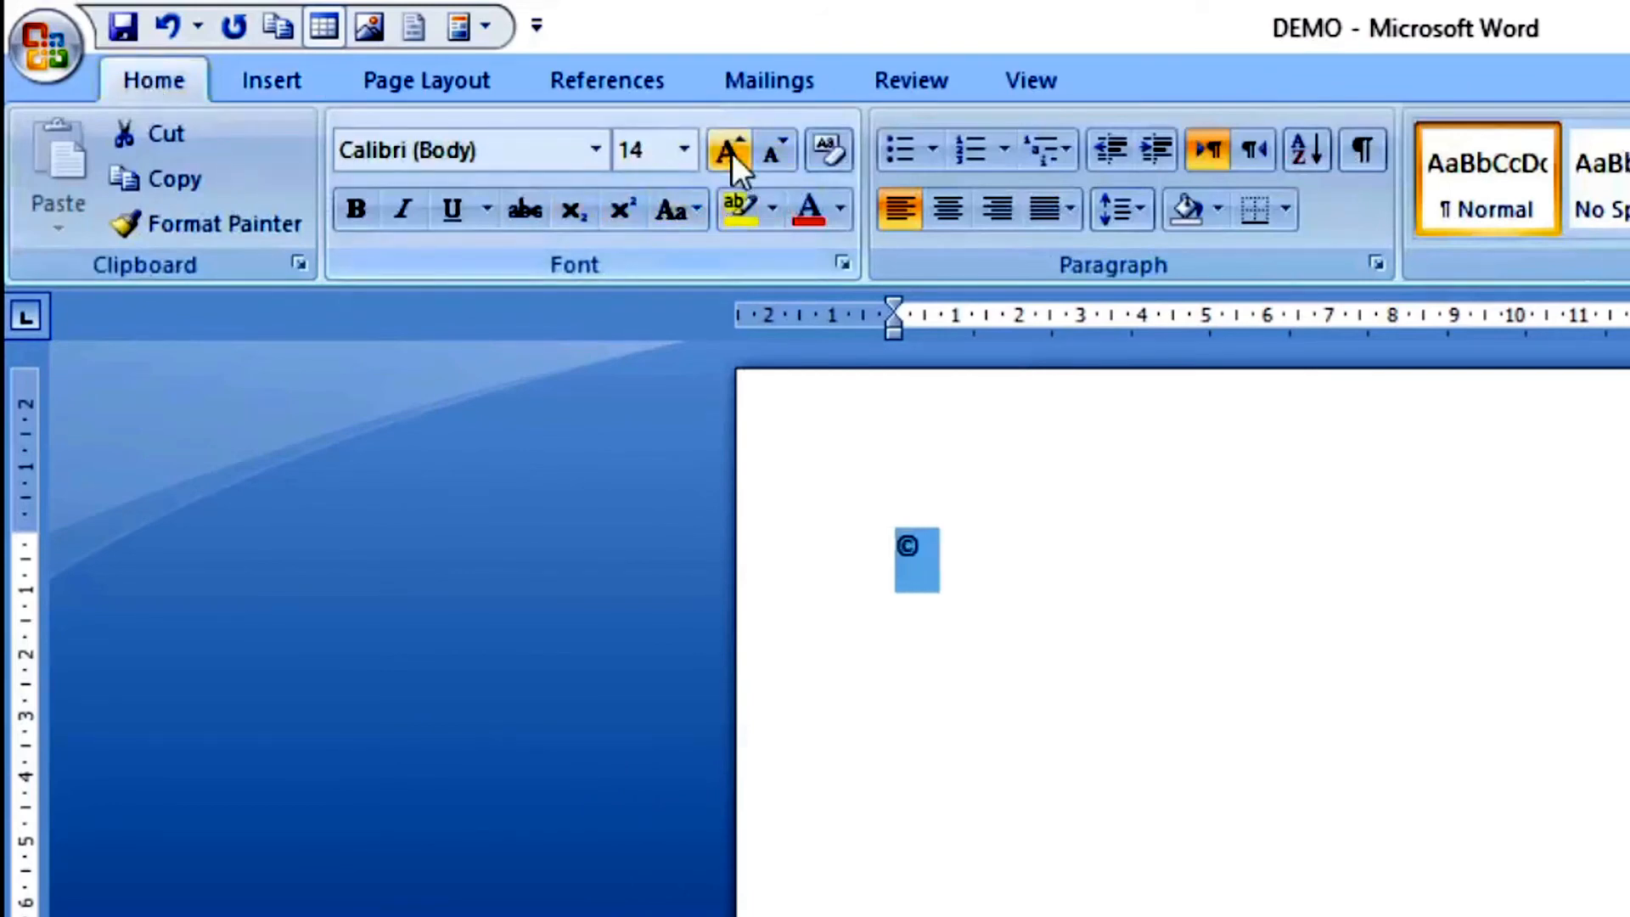
double_click(732, 153)
triple_click(732, 153)
double_click(732, 153)
triple_click(732, 153)
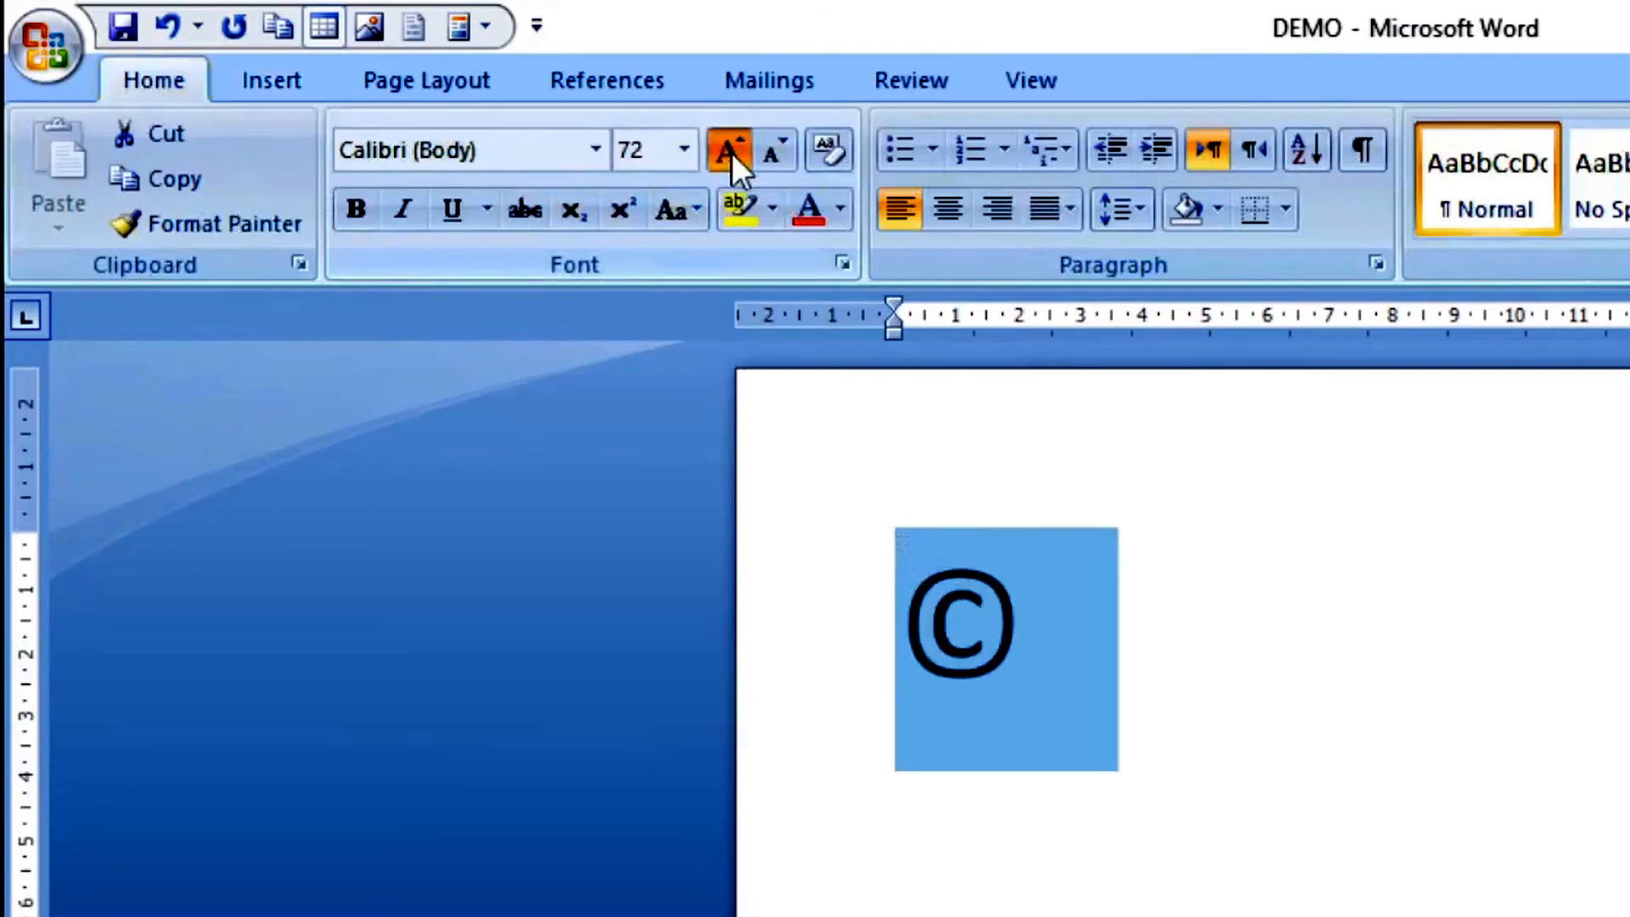
double_click(732, 153)
triple_click(732, 153)
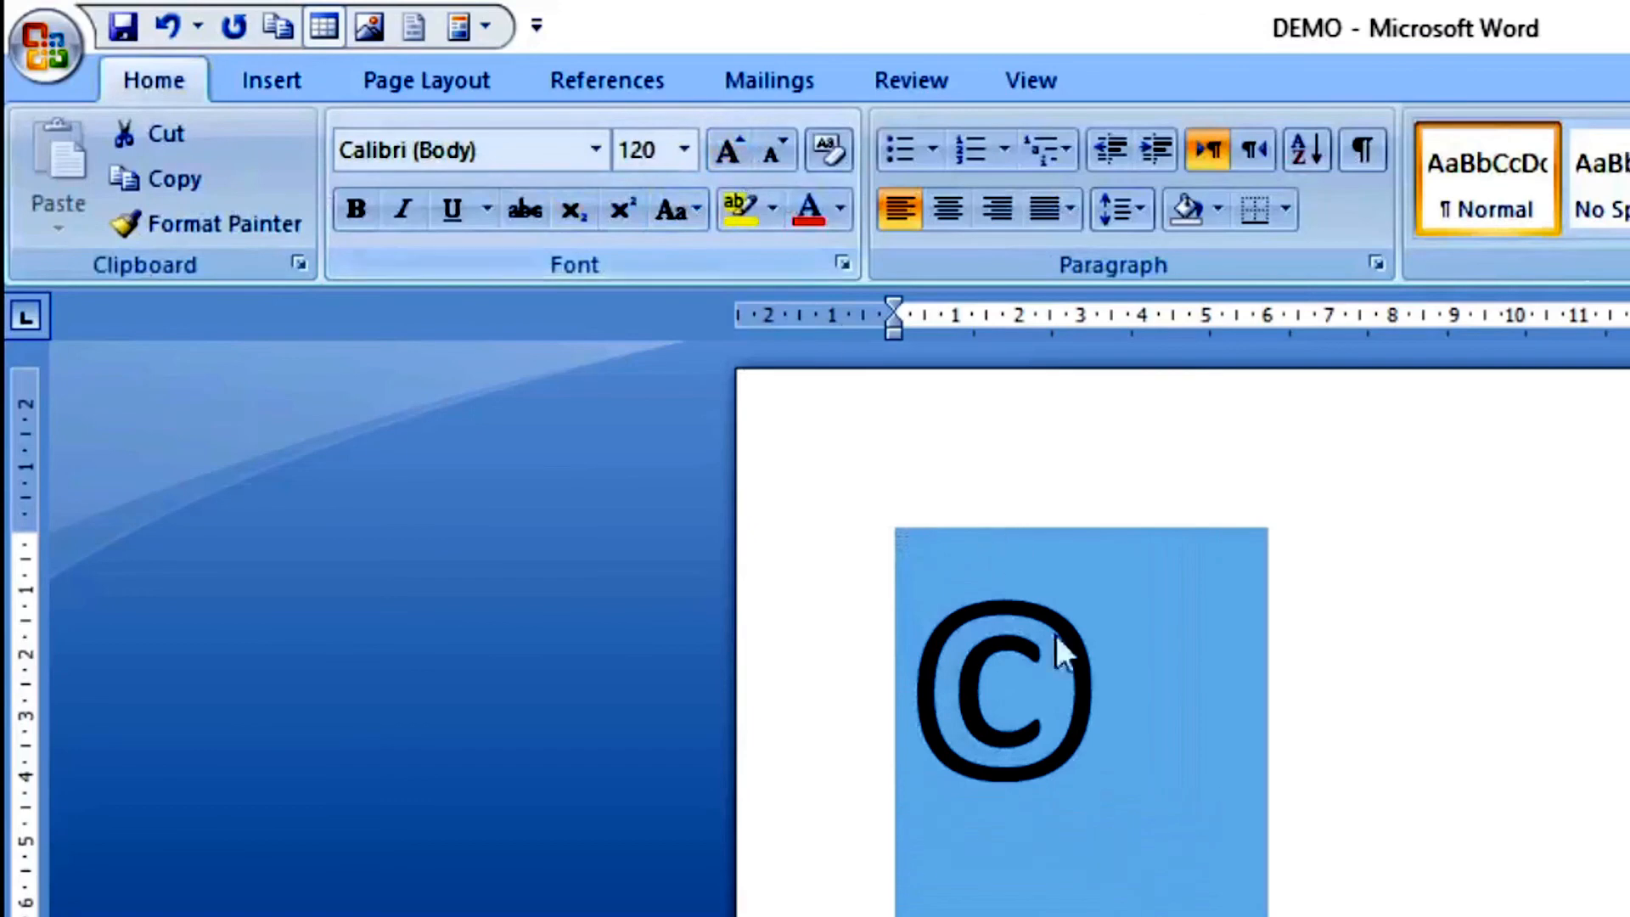
Color the copyright sign dark blue and make it bold, without italics.
click(817, 221)
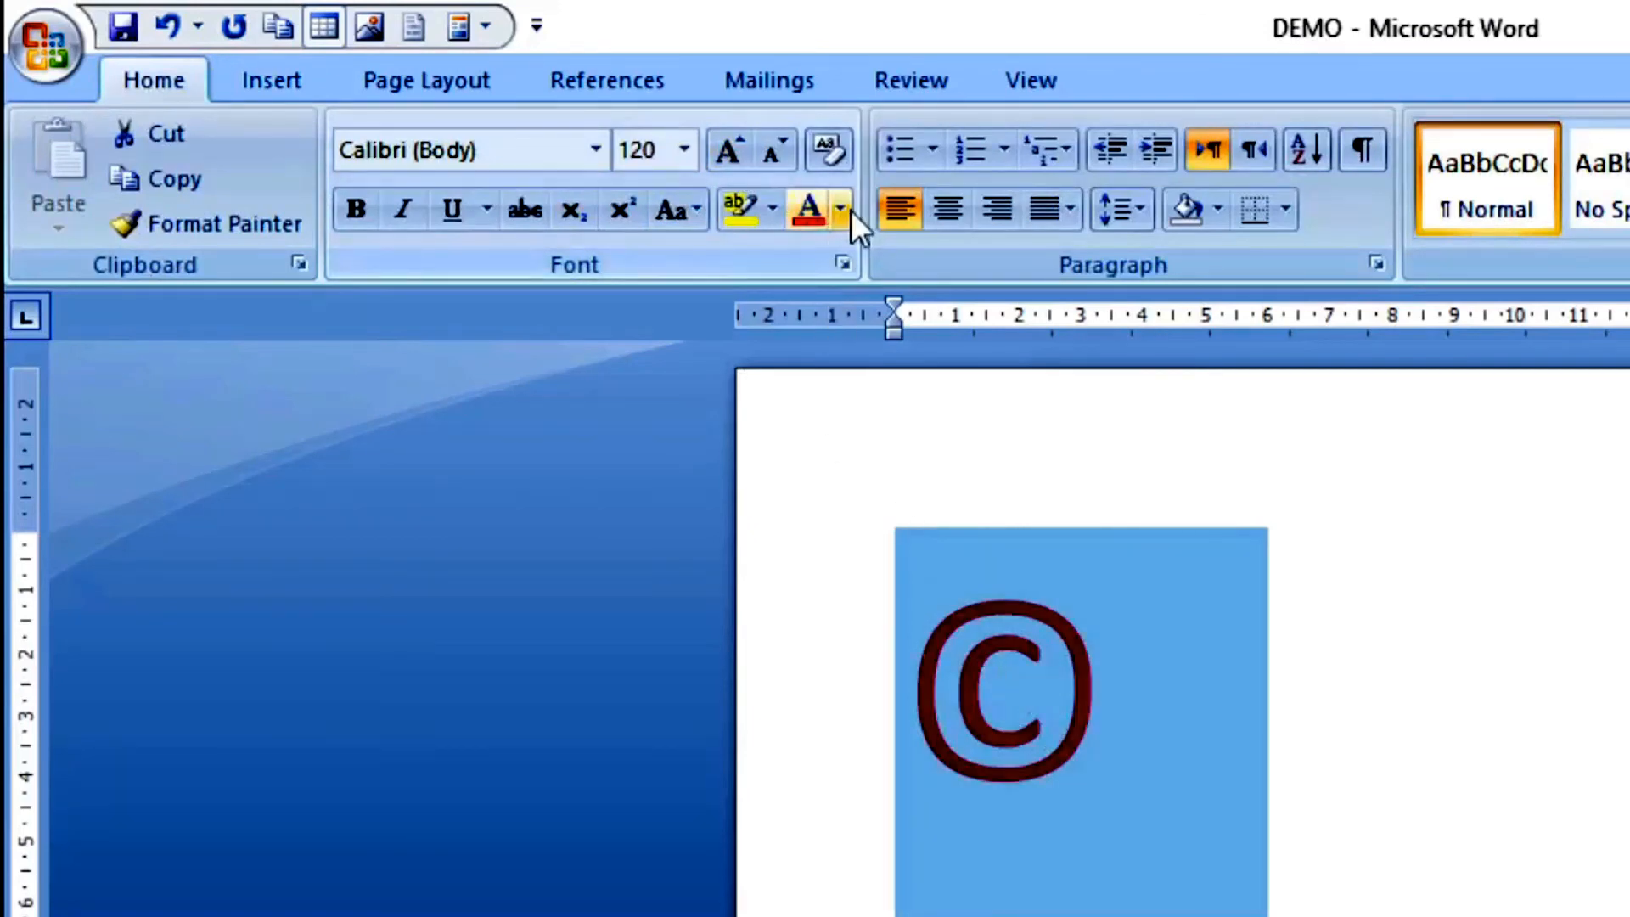
click(850, 213)
click(1108, 564)
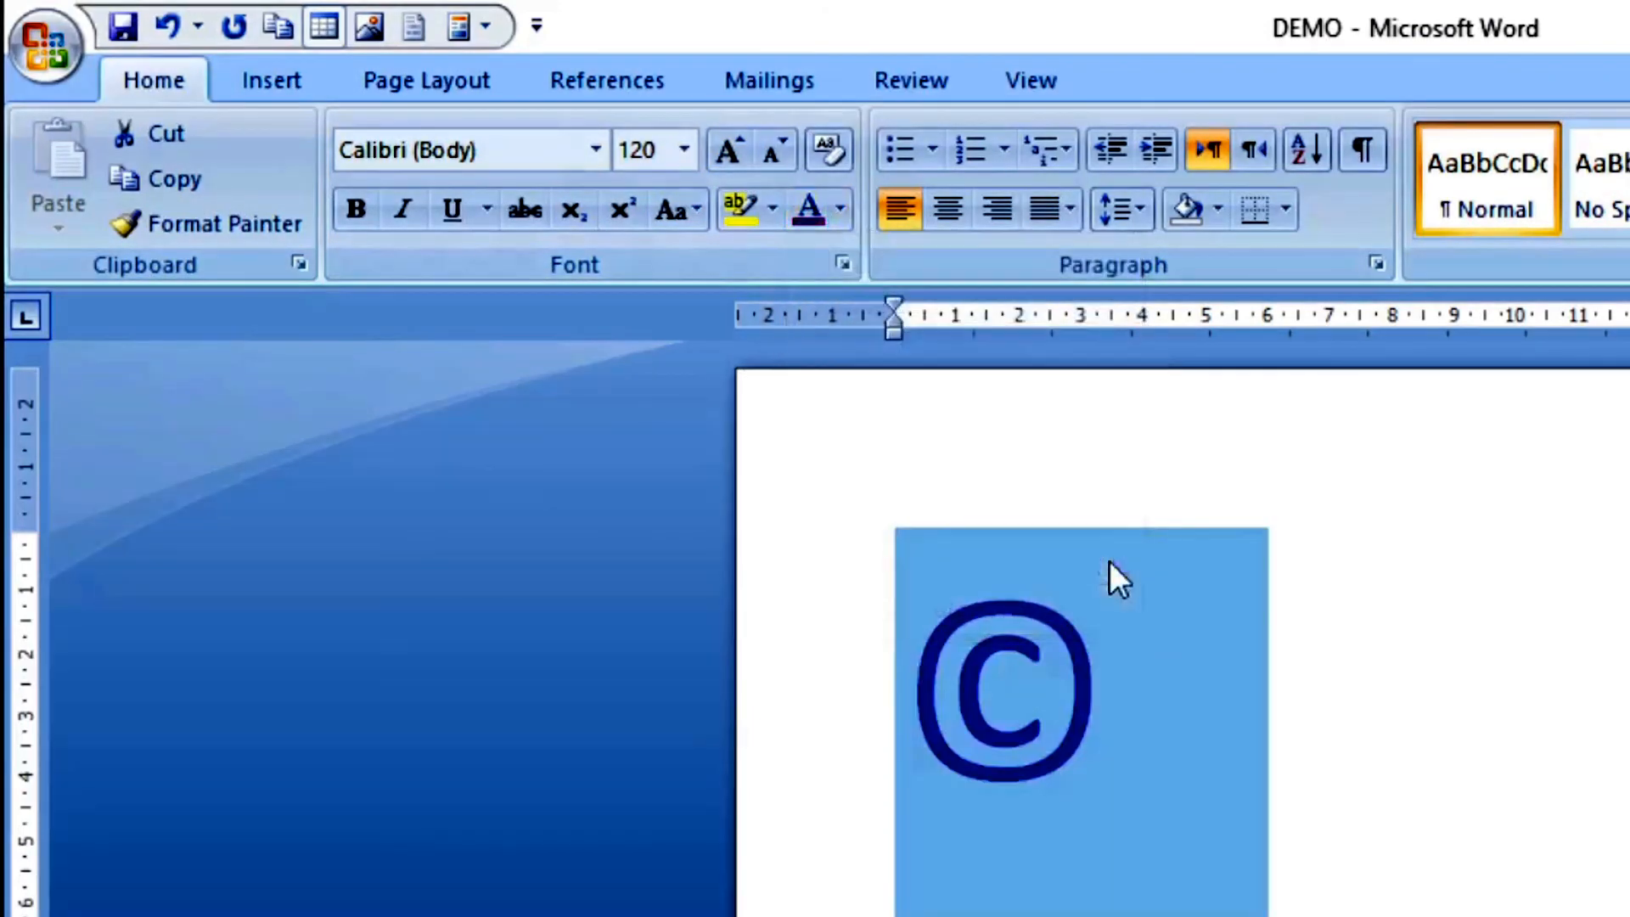
click(357, 210)
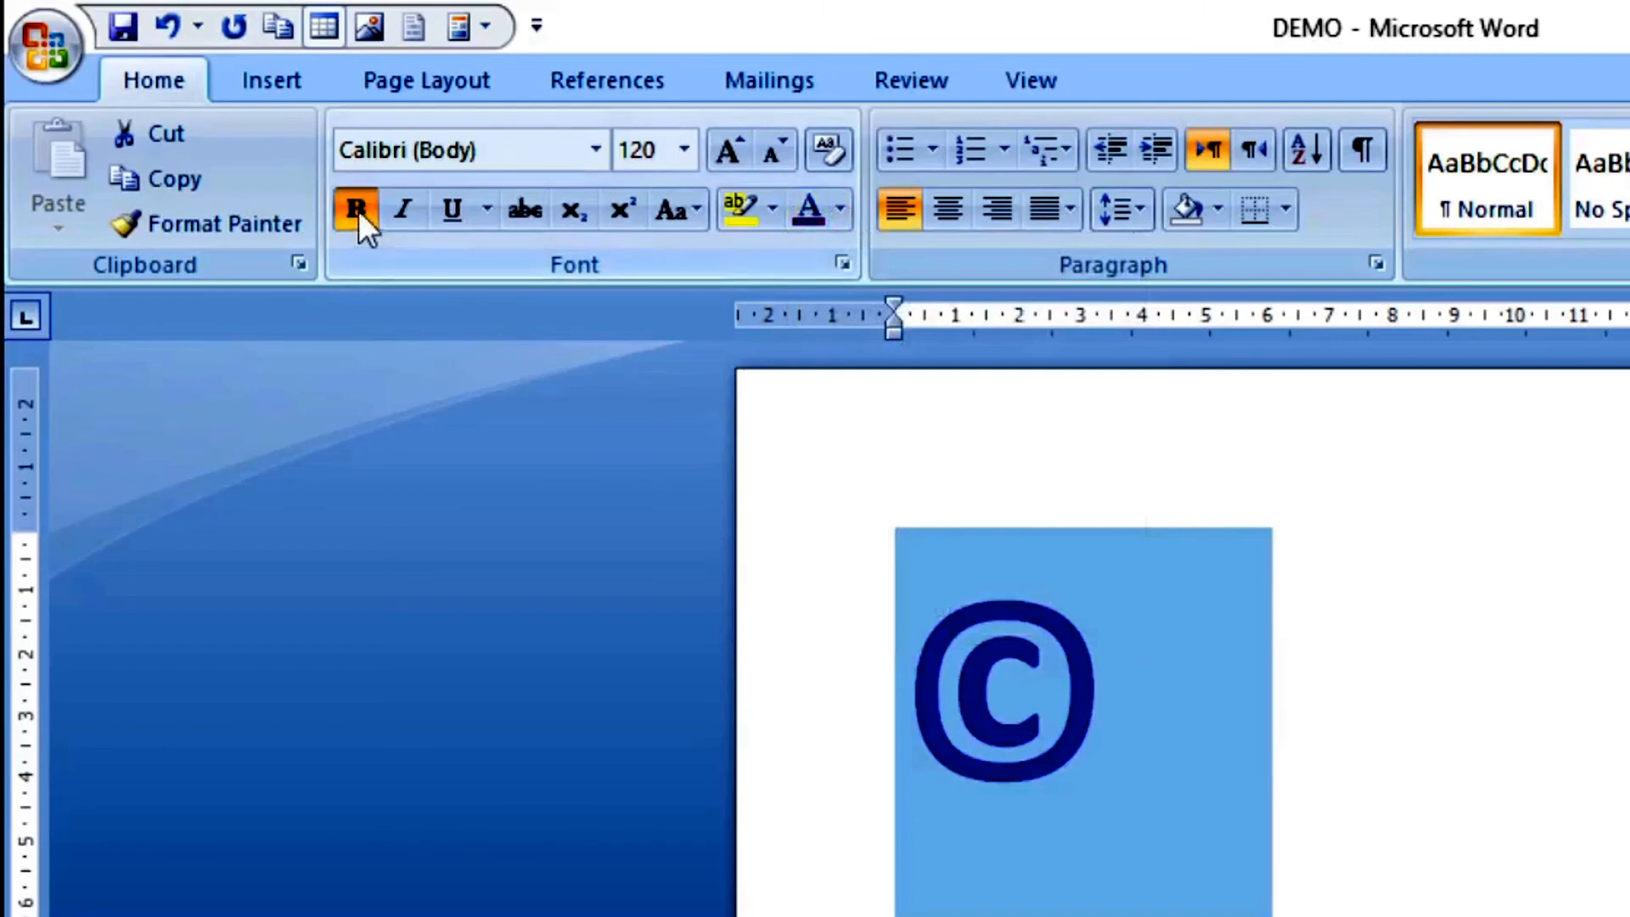
click(411, 211)
click(411, 210)
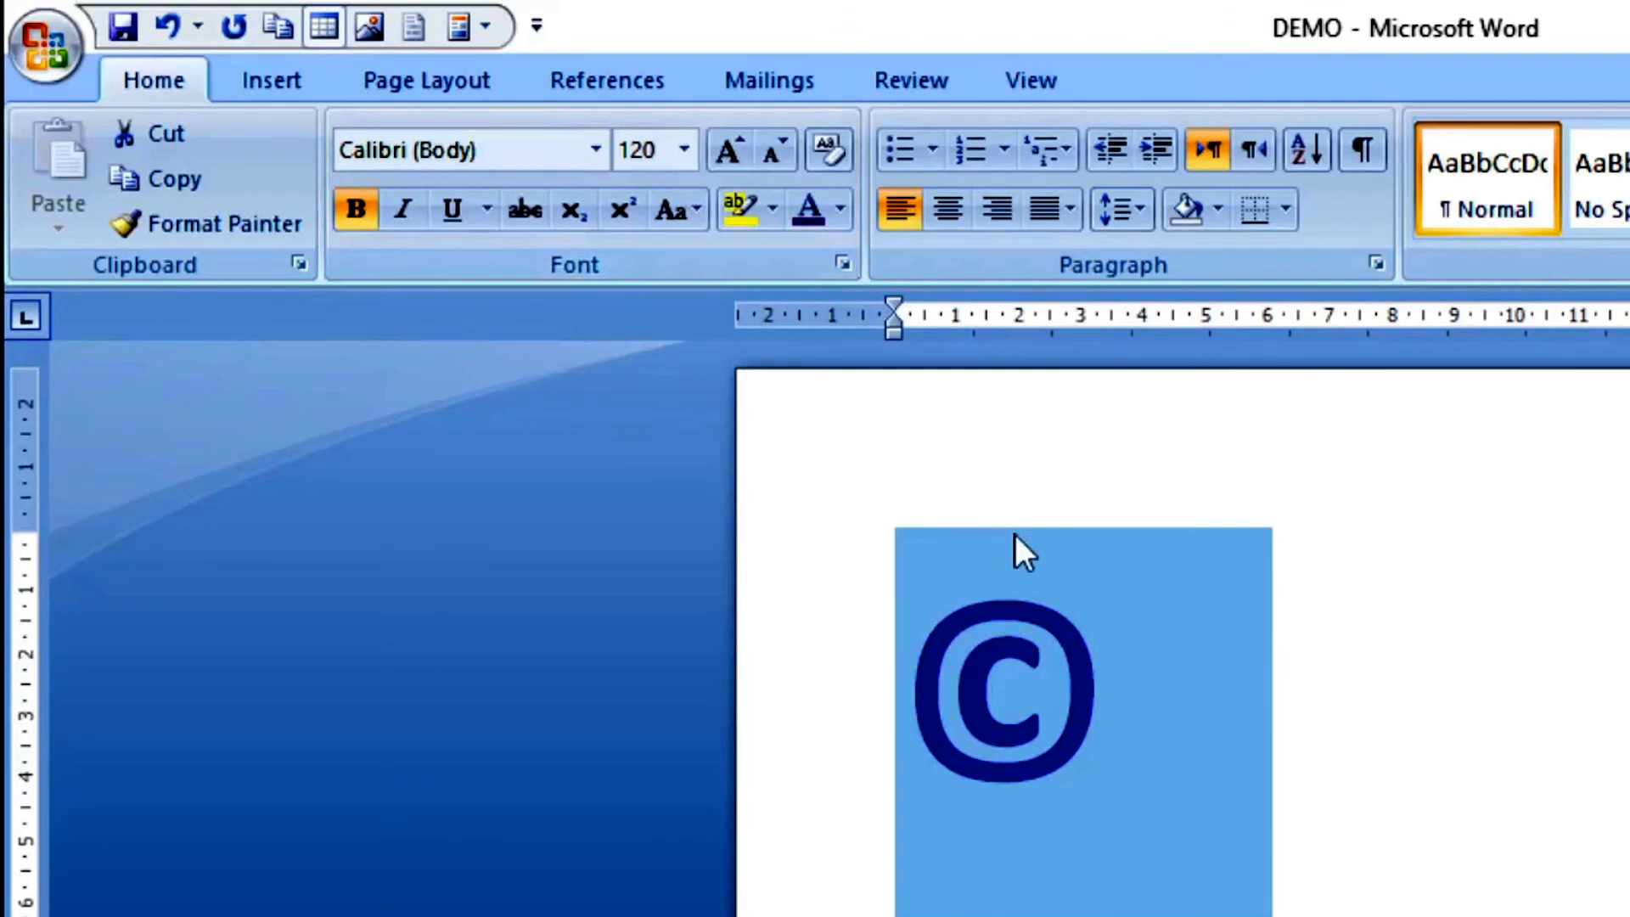
Delete the copyright sign and open the full Symbol dialog.
key(Delete)
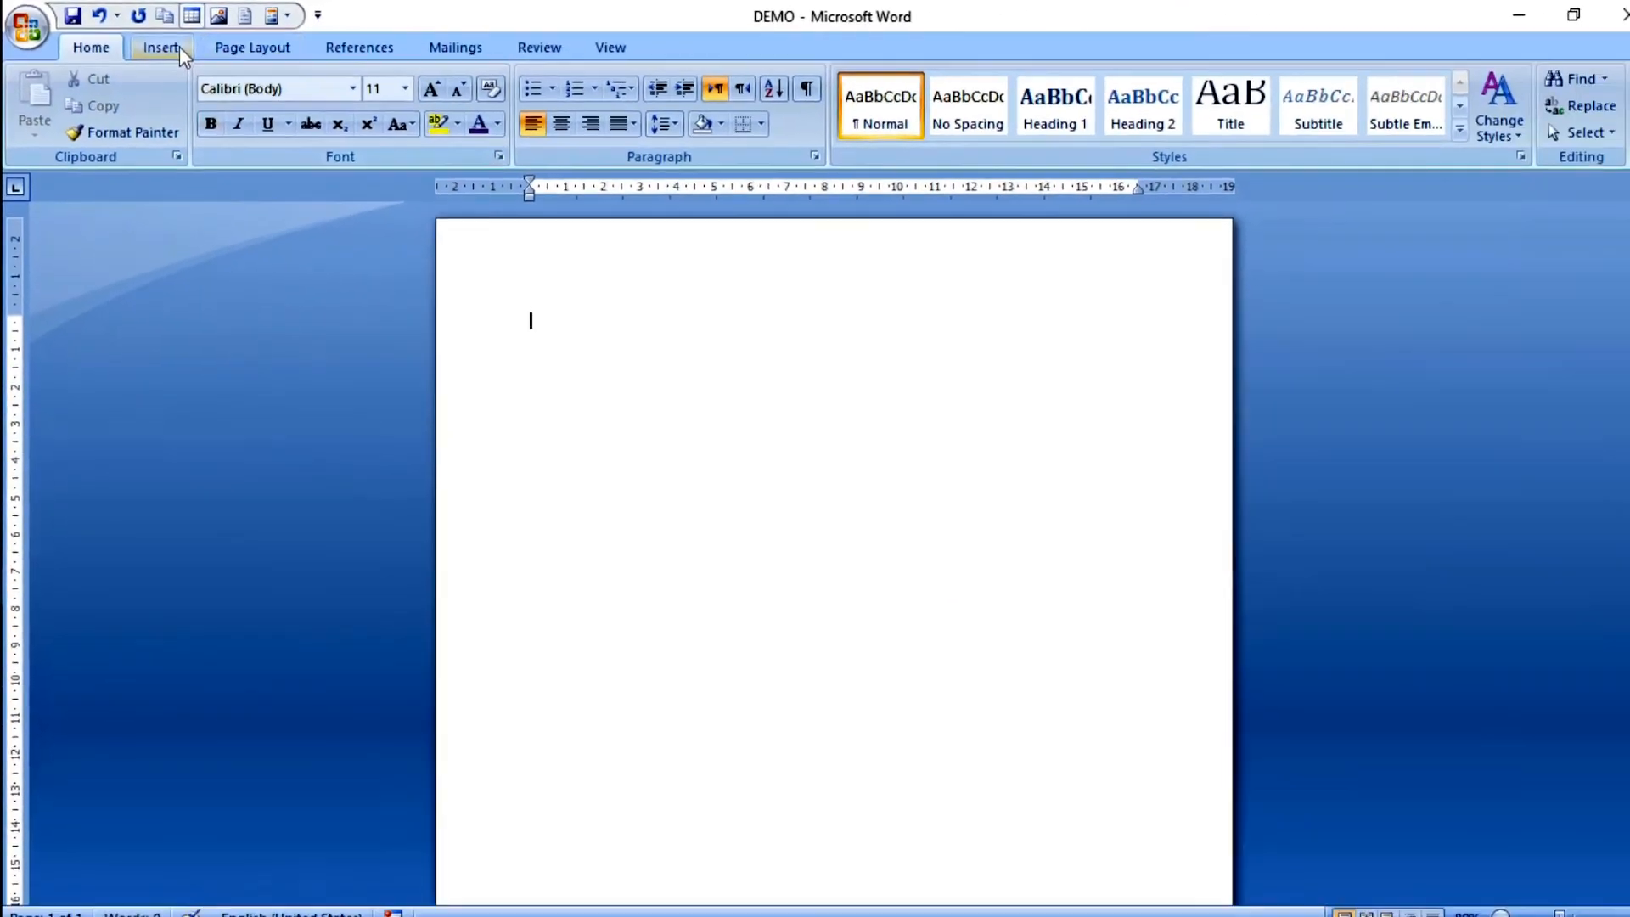
click(170, 48)
click(1384, 123)
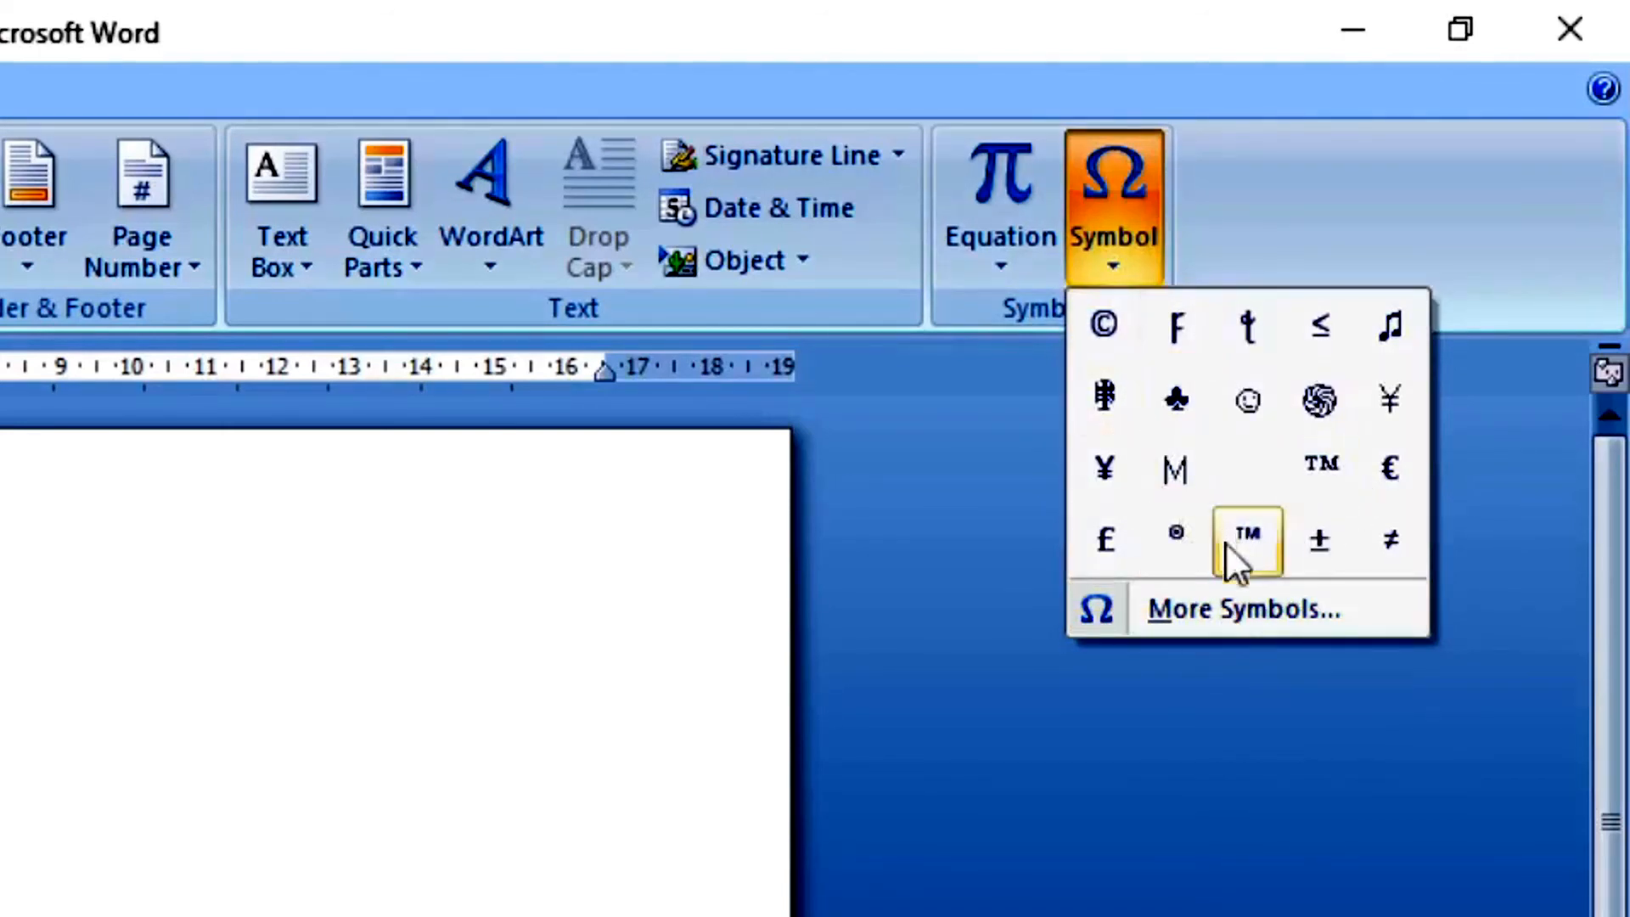
click(1190, 606)
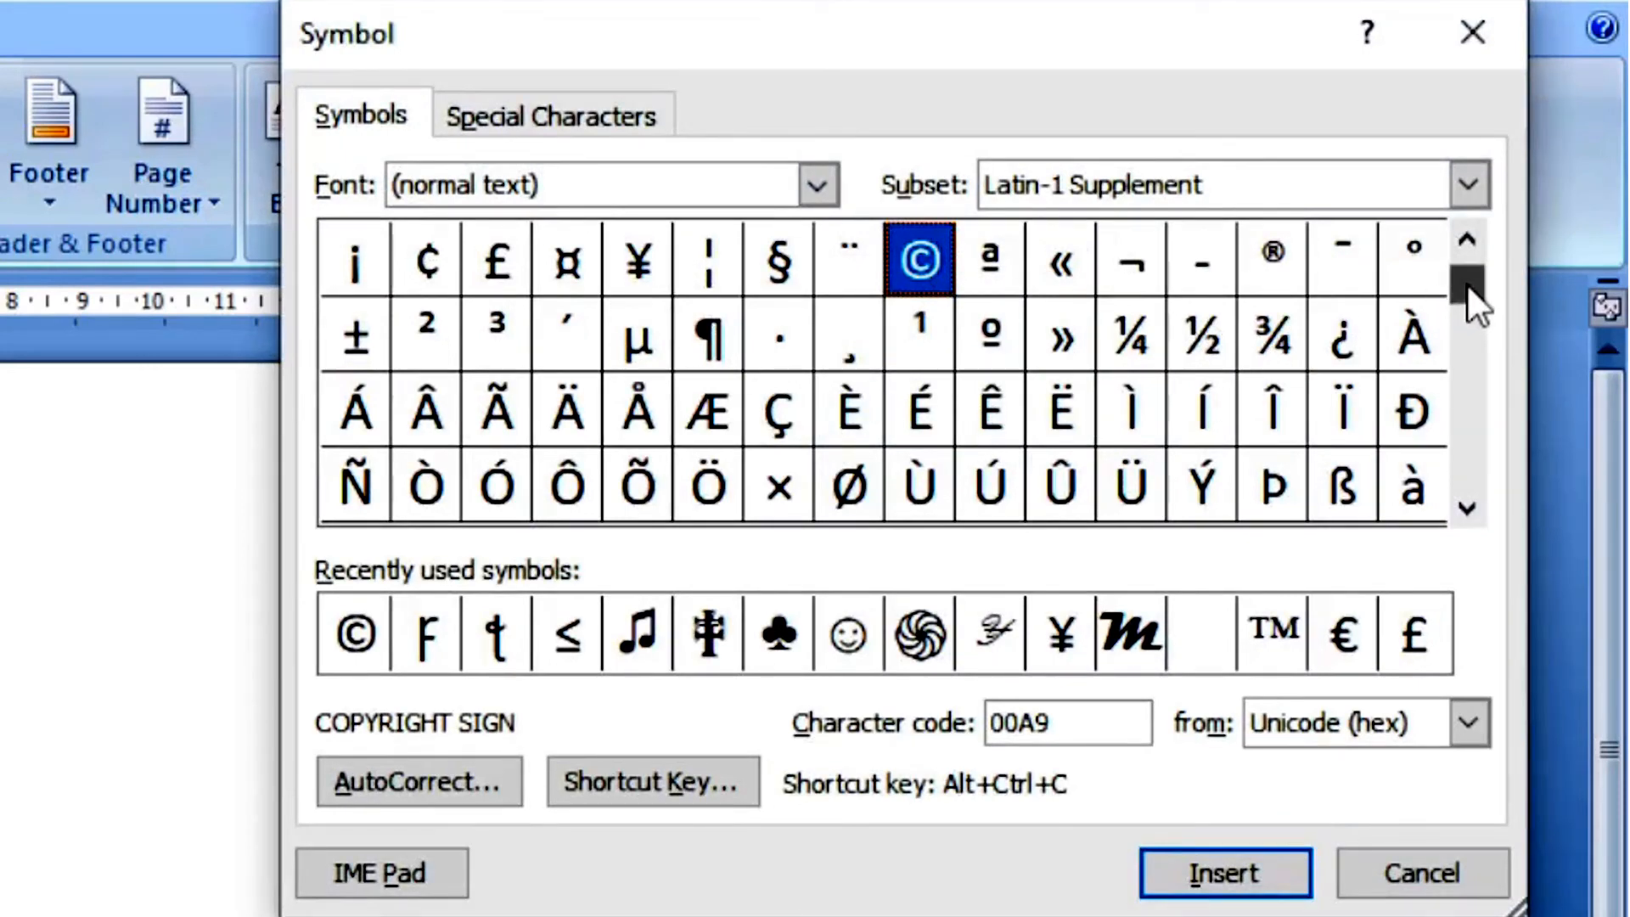
Insert the isolated Arabic letter zah (FEC5) from the Arabic Presentation Forms-B subset into the document.
drag(1467, 284, 1481, 454)
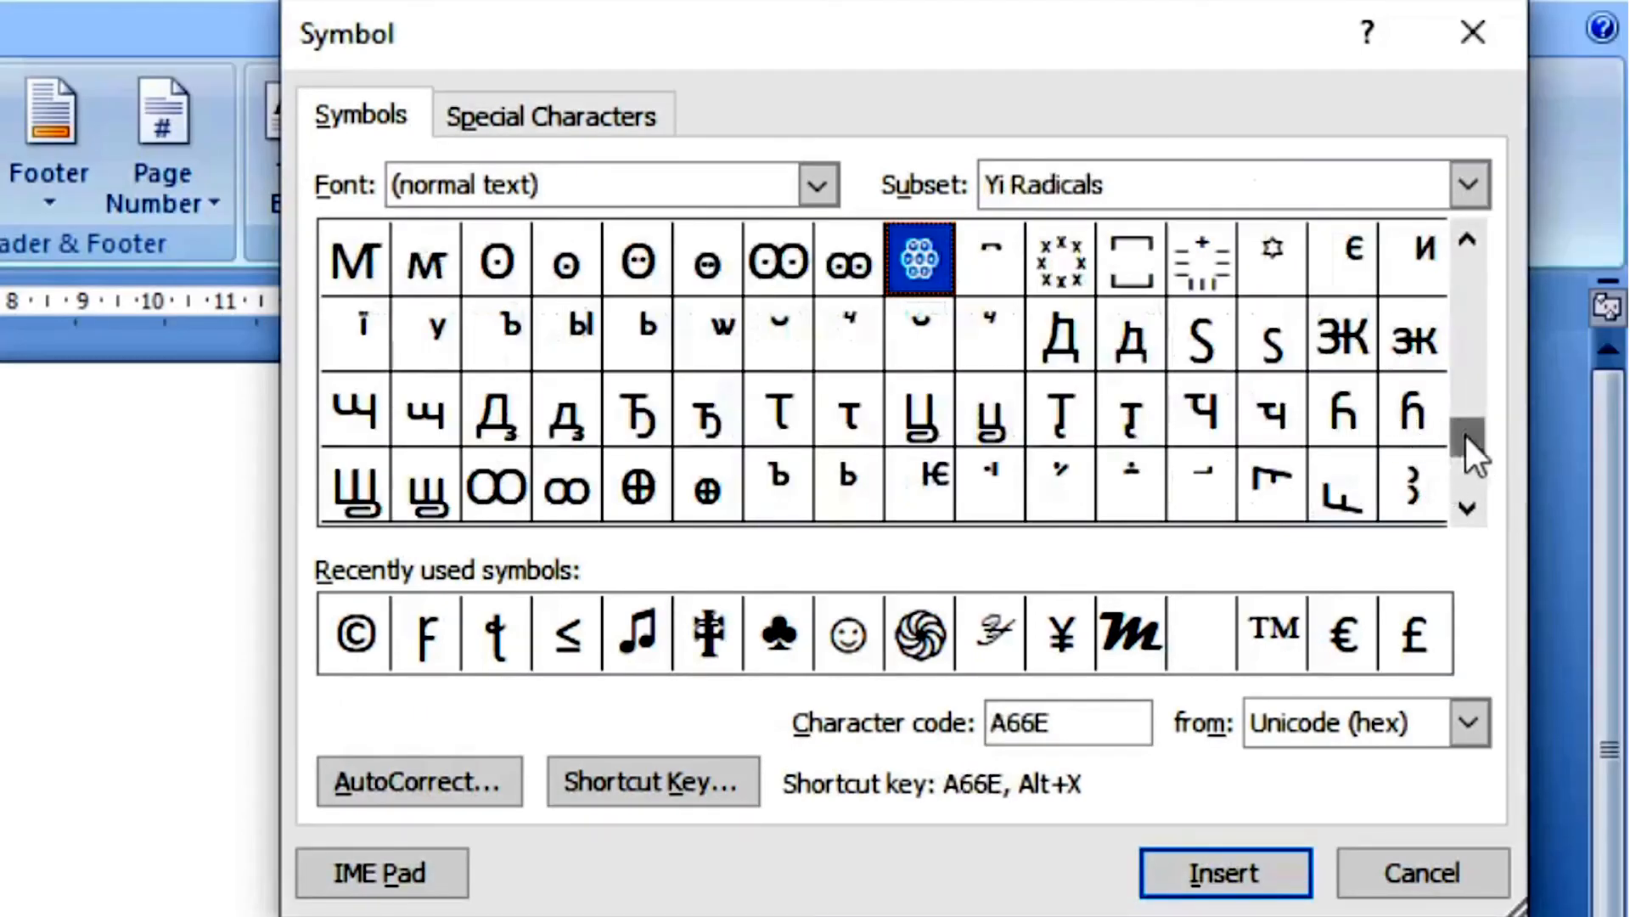
drag(1464, 433, 1469, 472)
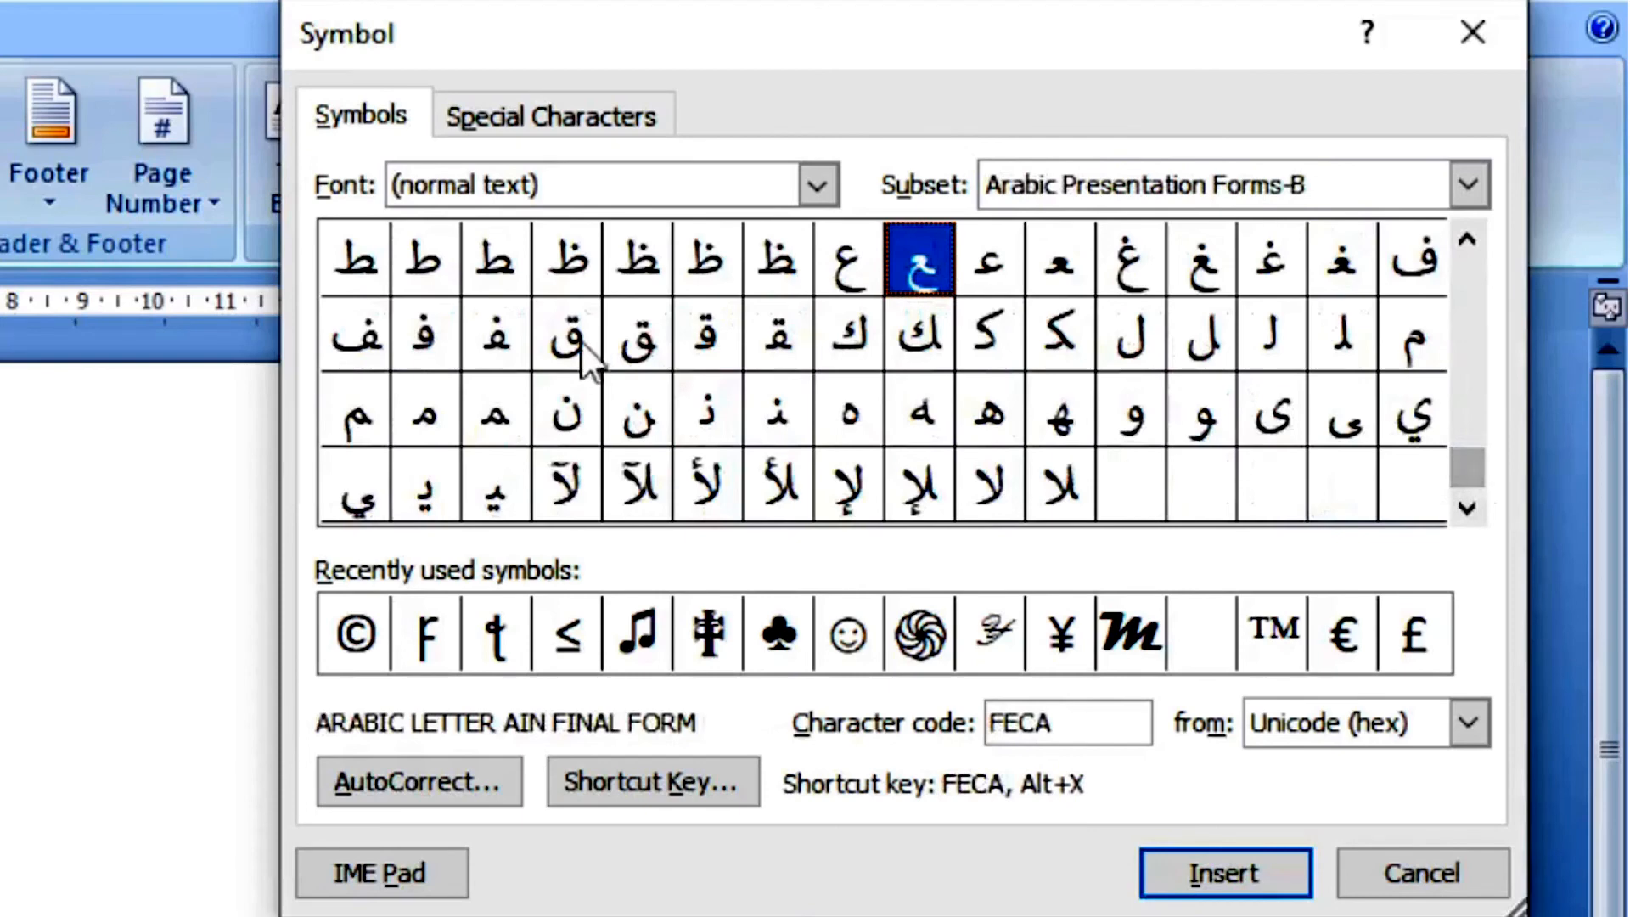
click(567, 259)
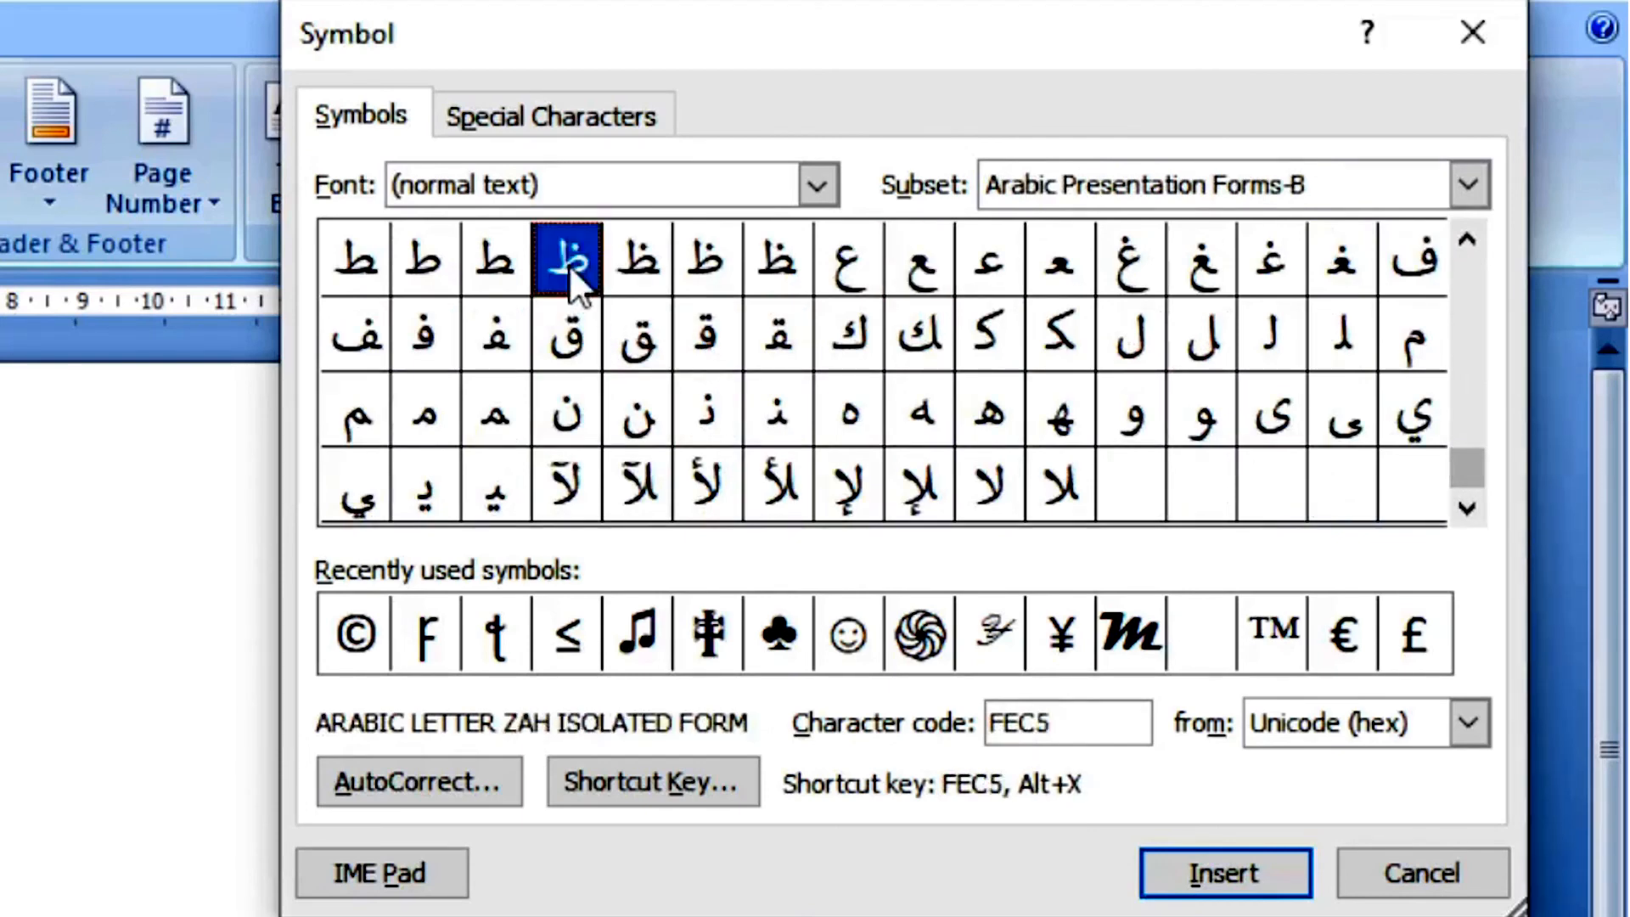
click(1223, 881)
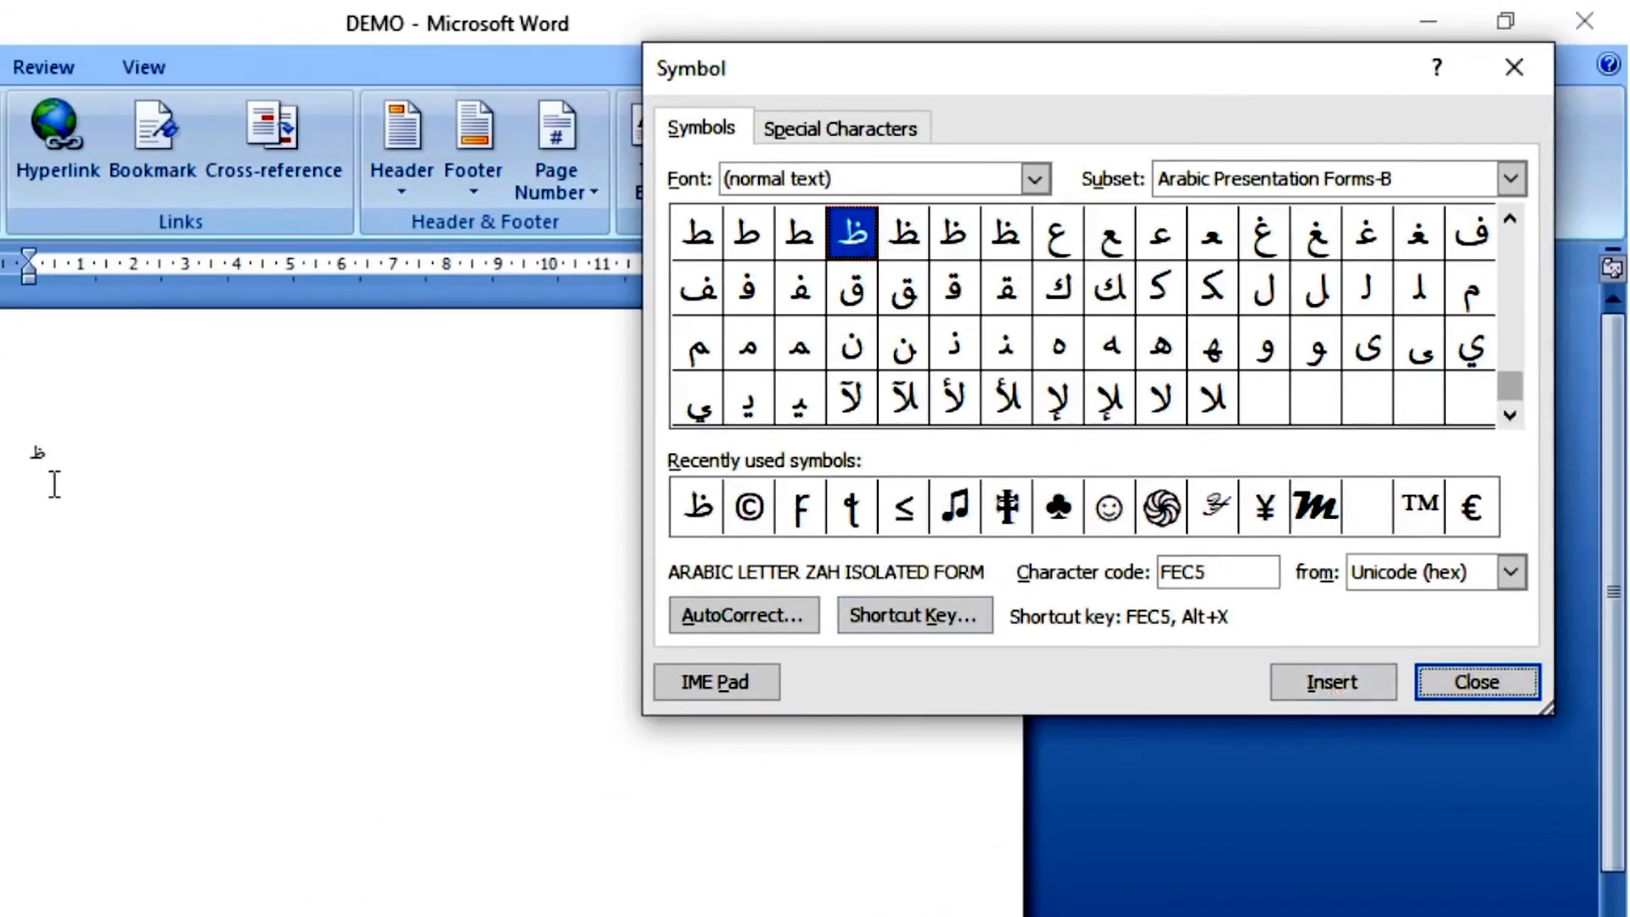
Replace the inserted Arabic letter with the recently used swirl symbol (058D).
click(54, 463)
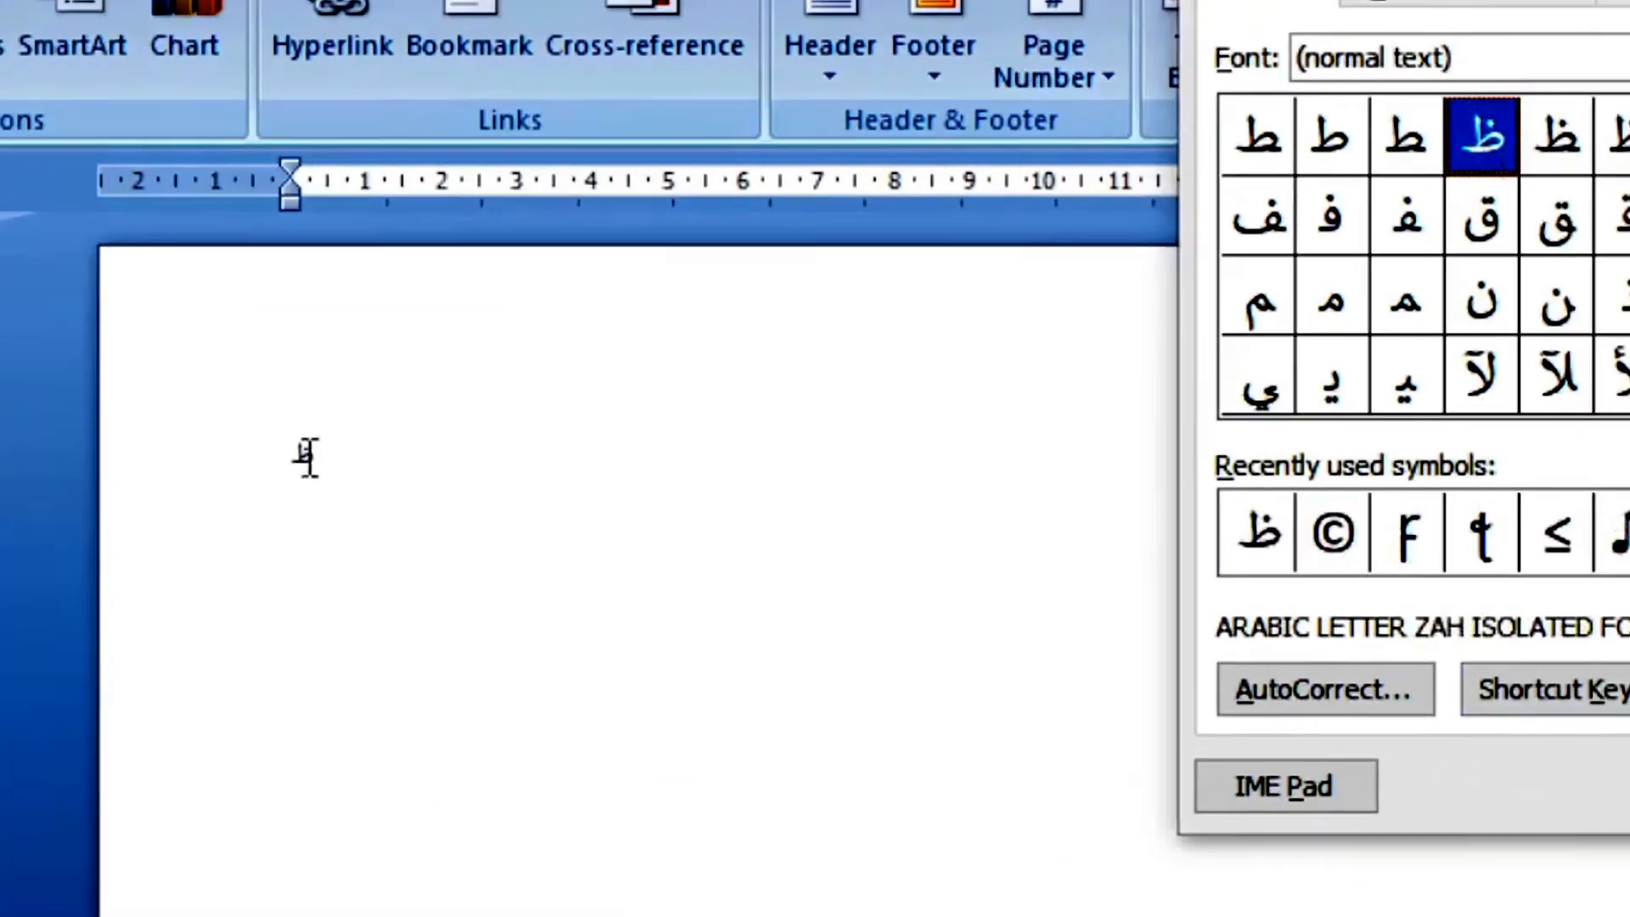
mouse_move(45, 455)
mouse_down()
mouse_move(21, 454)
mouse_move(61, 455)
mouse_up()
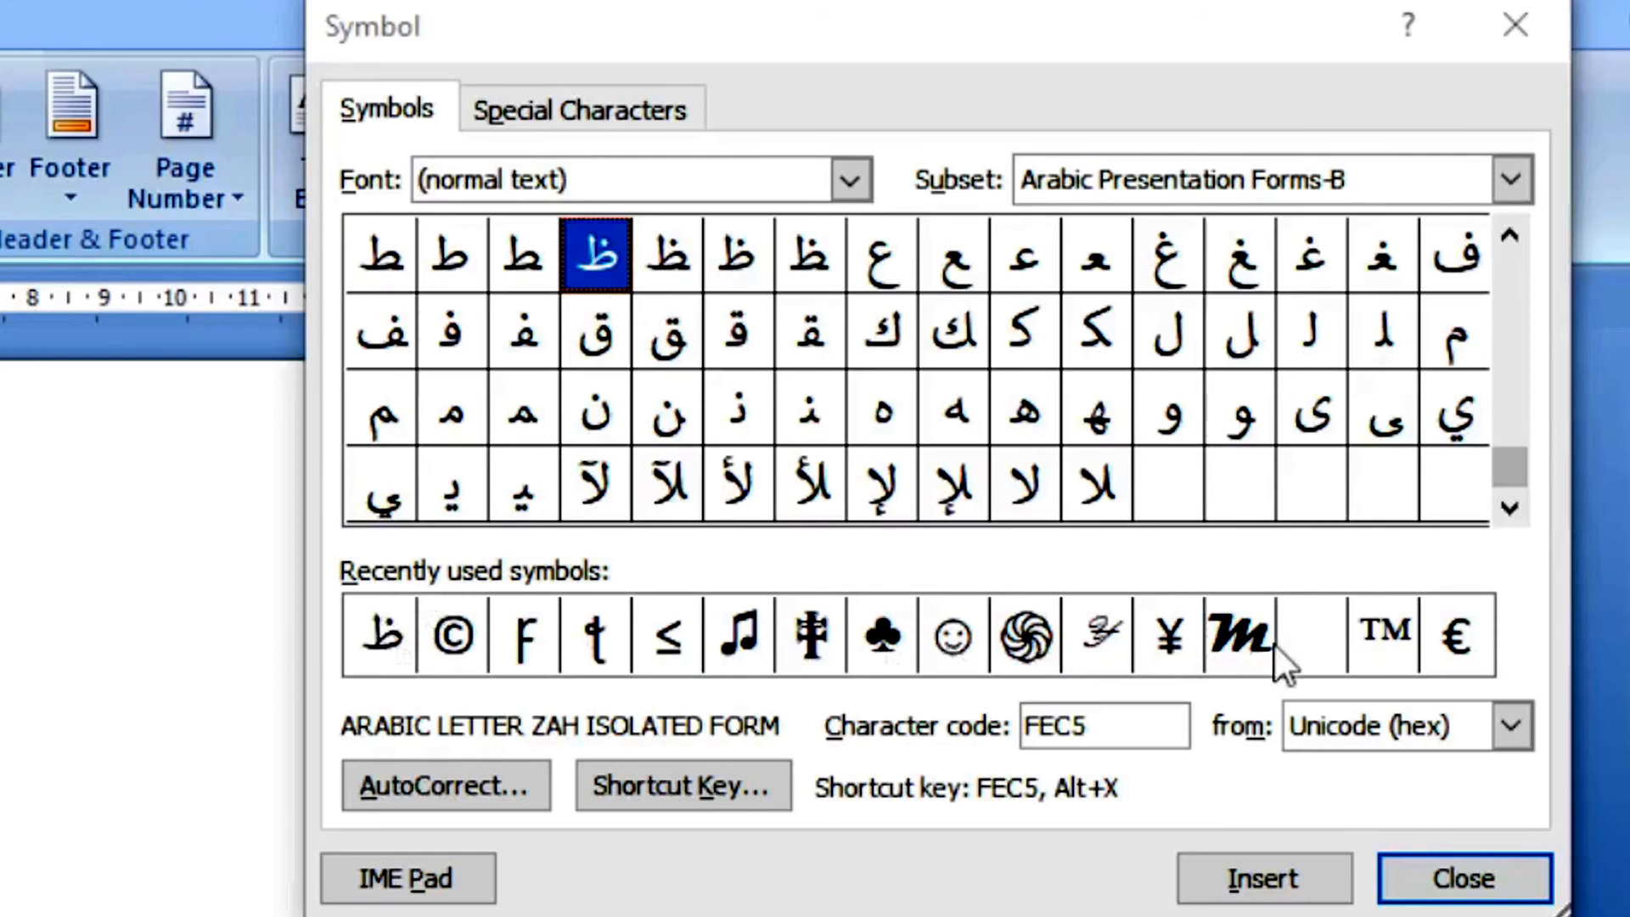
click(1029, 641)
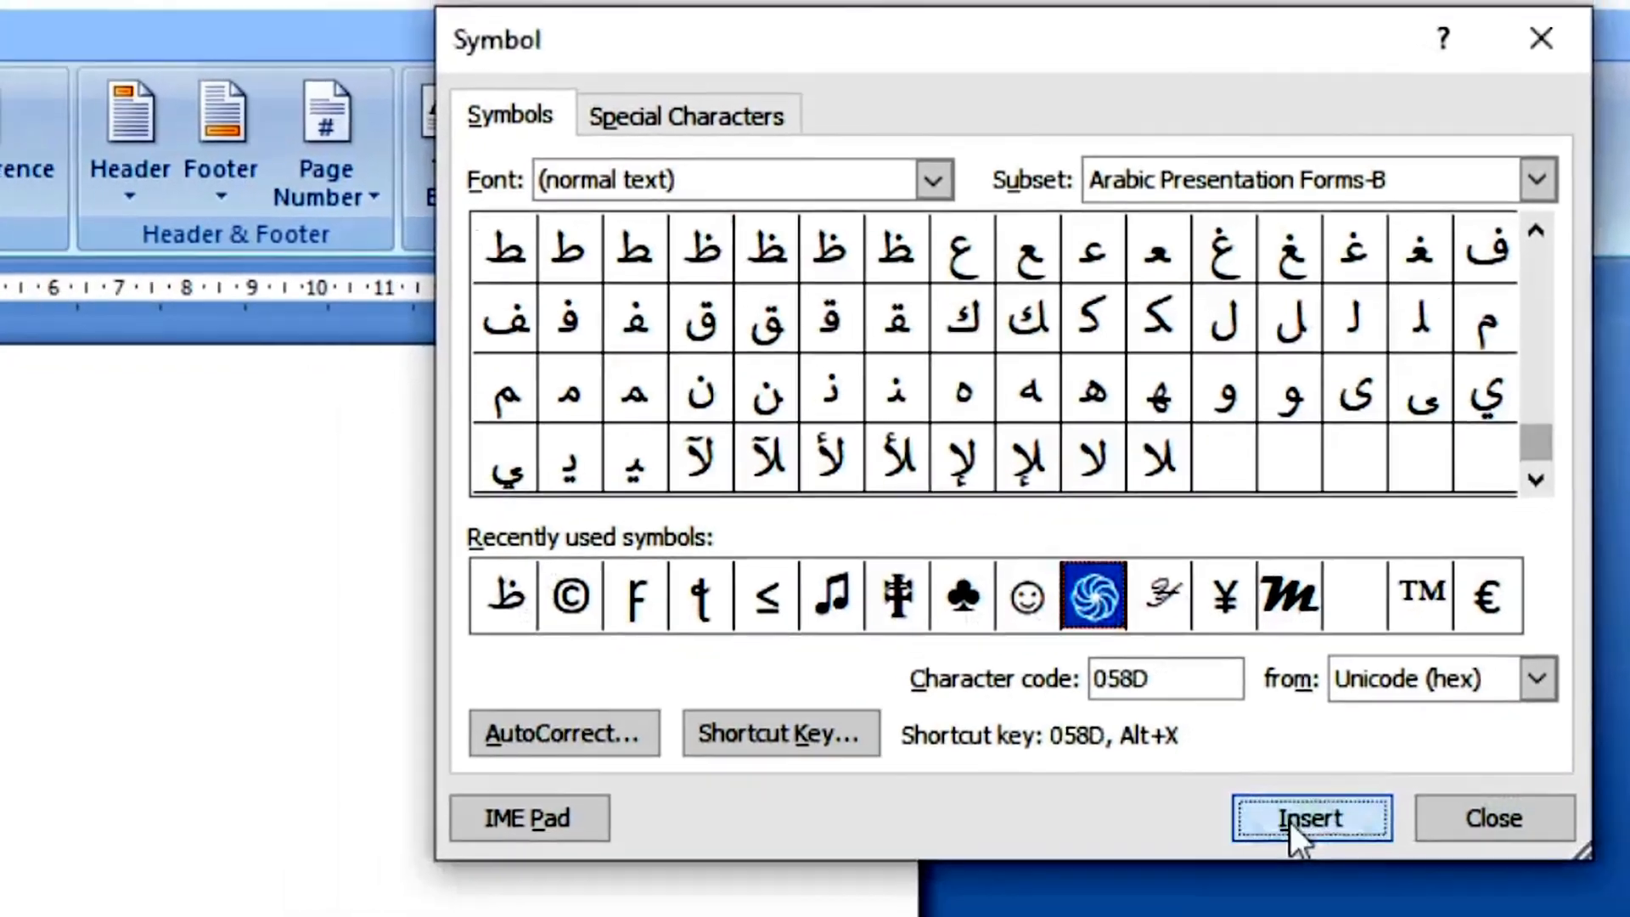
click(1256, 883)
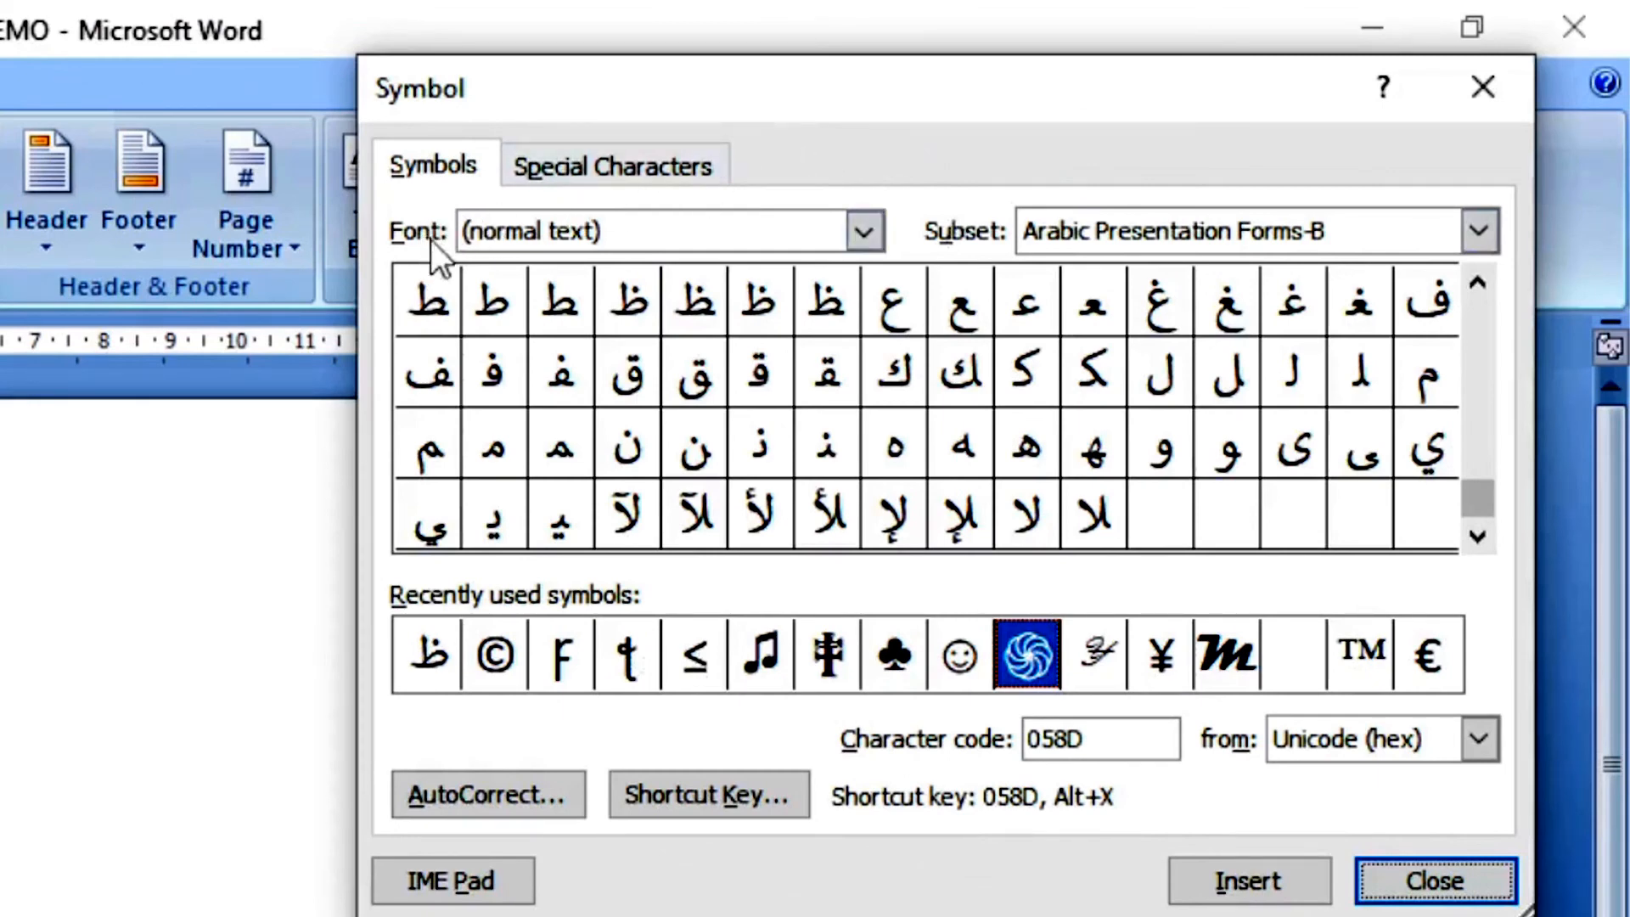
Change the symbol font to Arial and view the characters at the start of its grid.
click(864, 223)
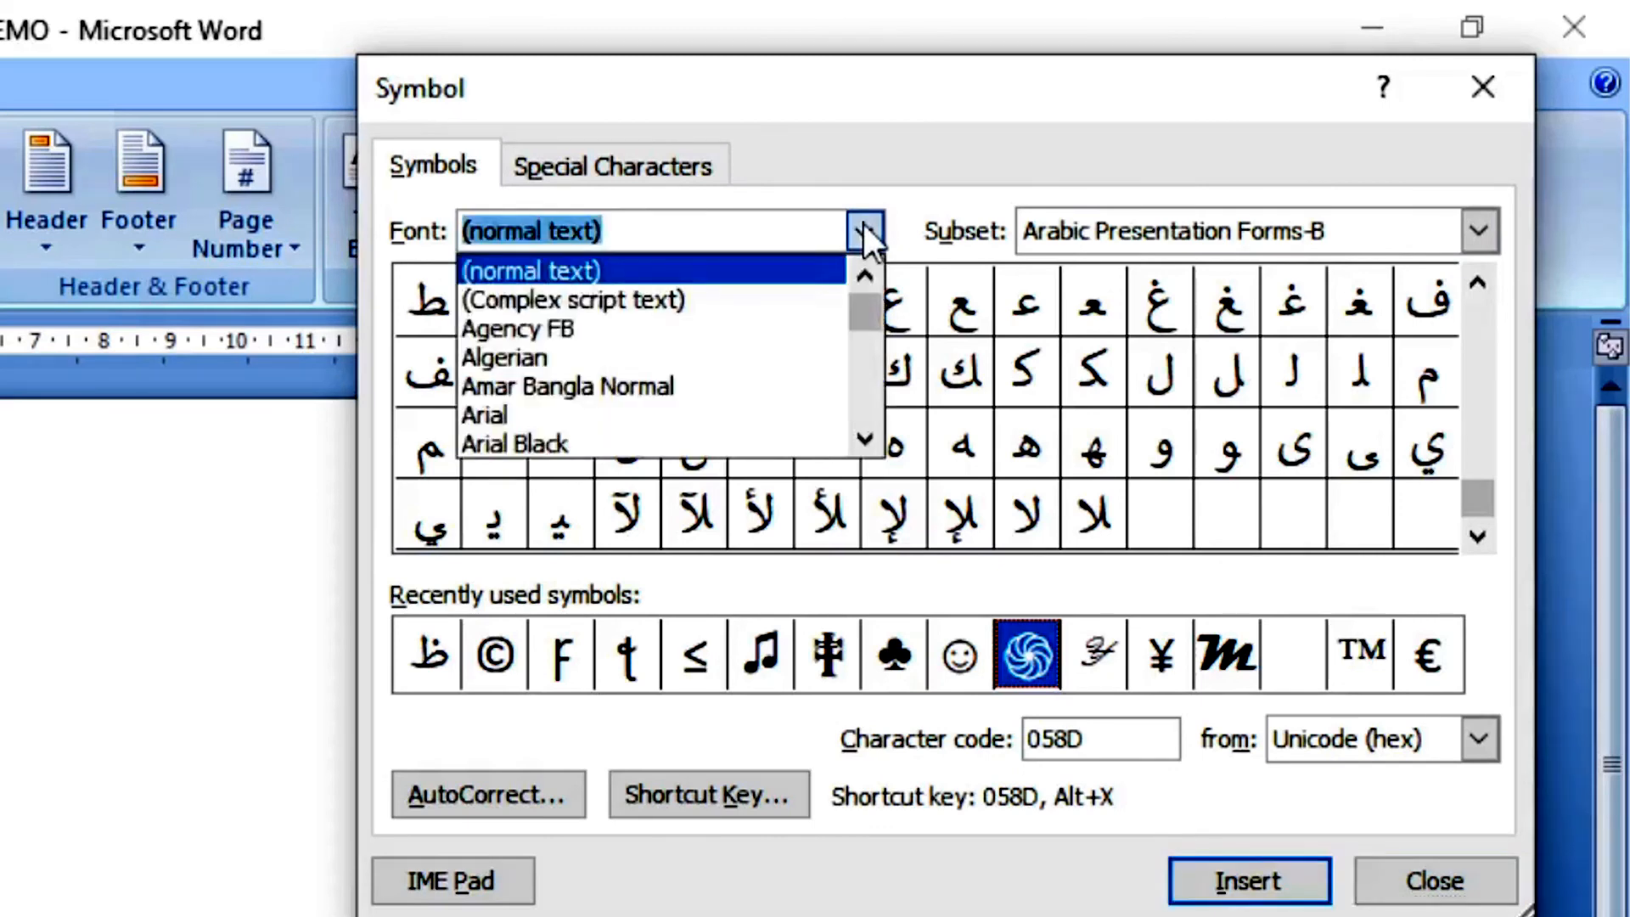
click(543, 414)
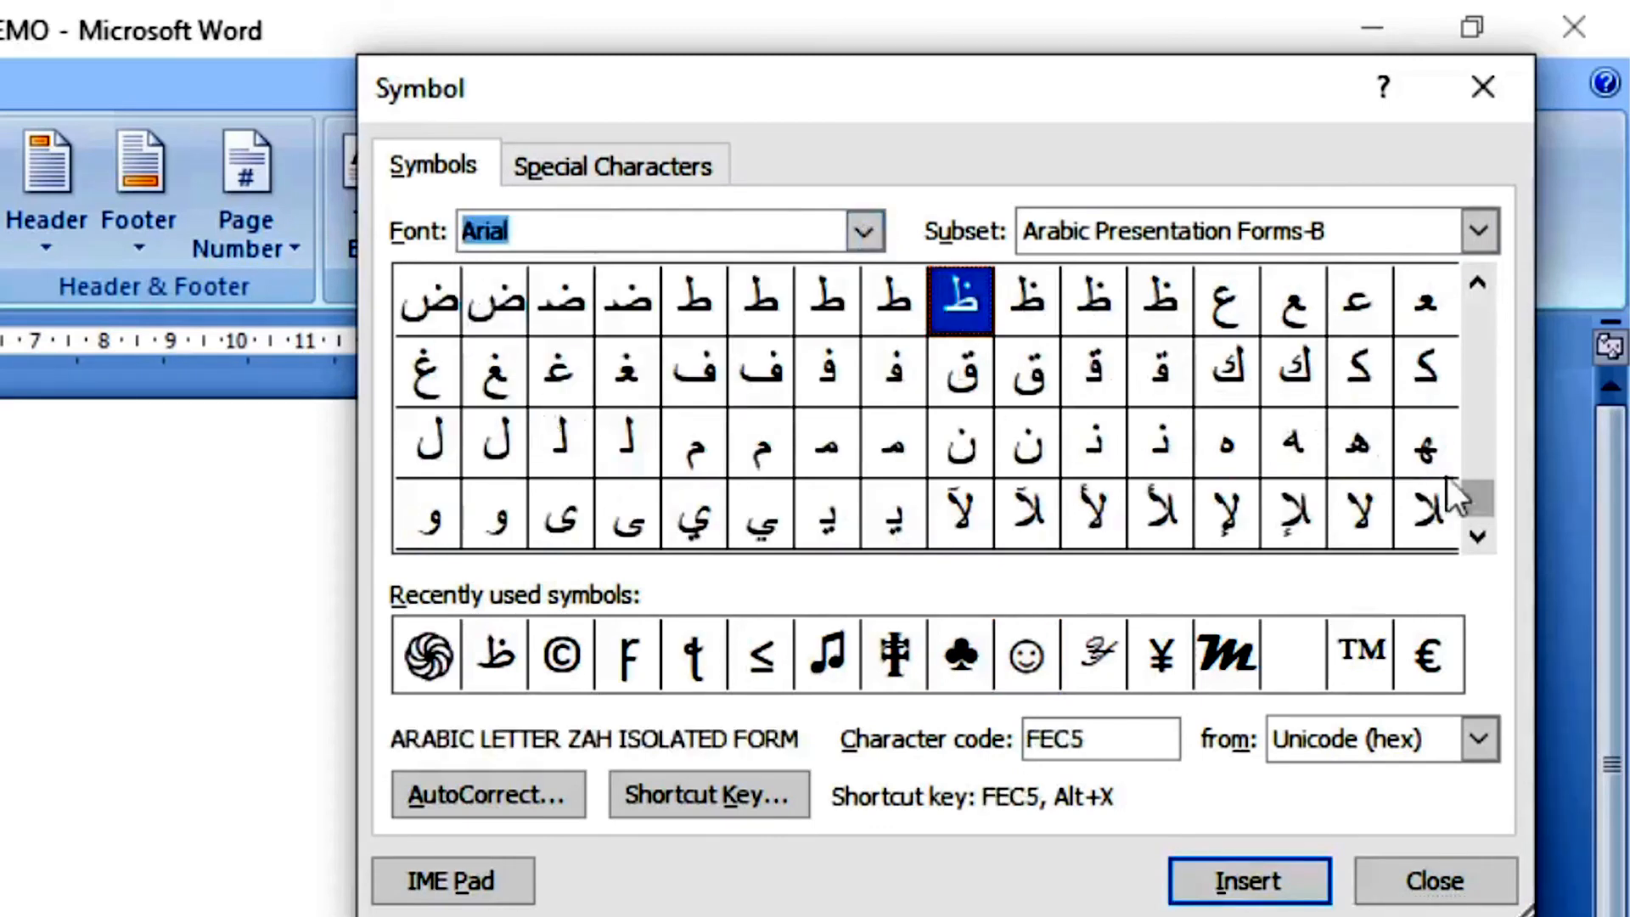
drag(1489, 475, 1485, 280)
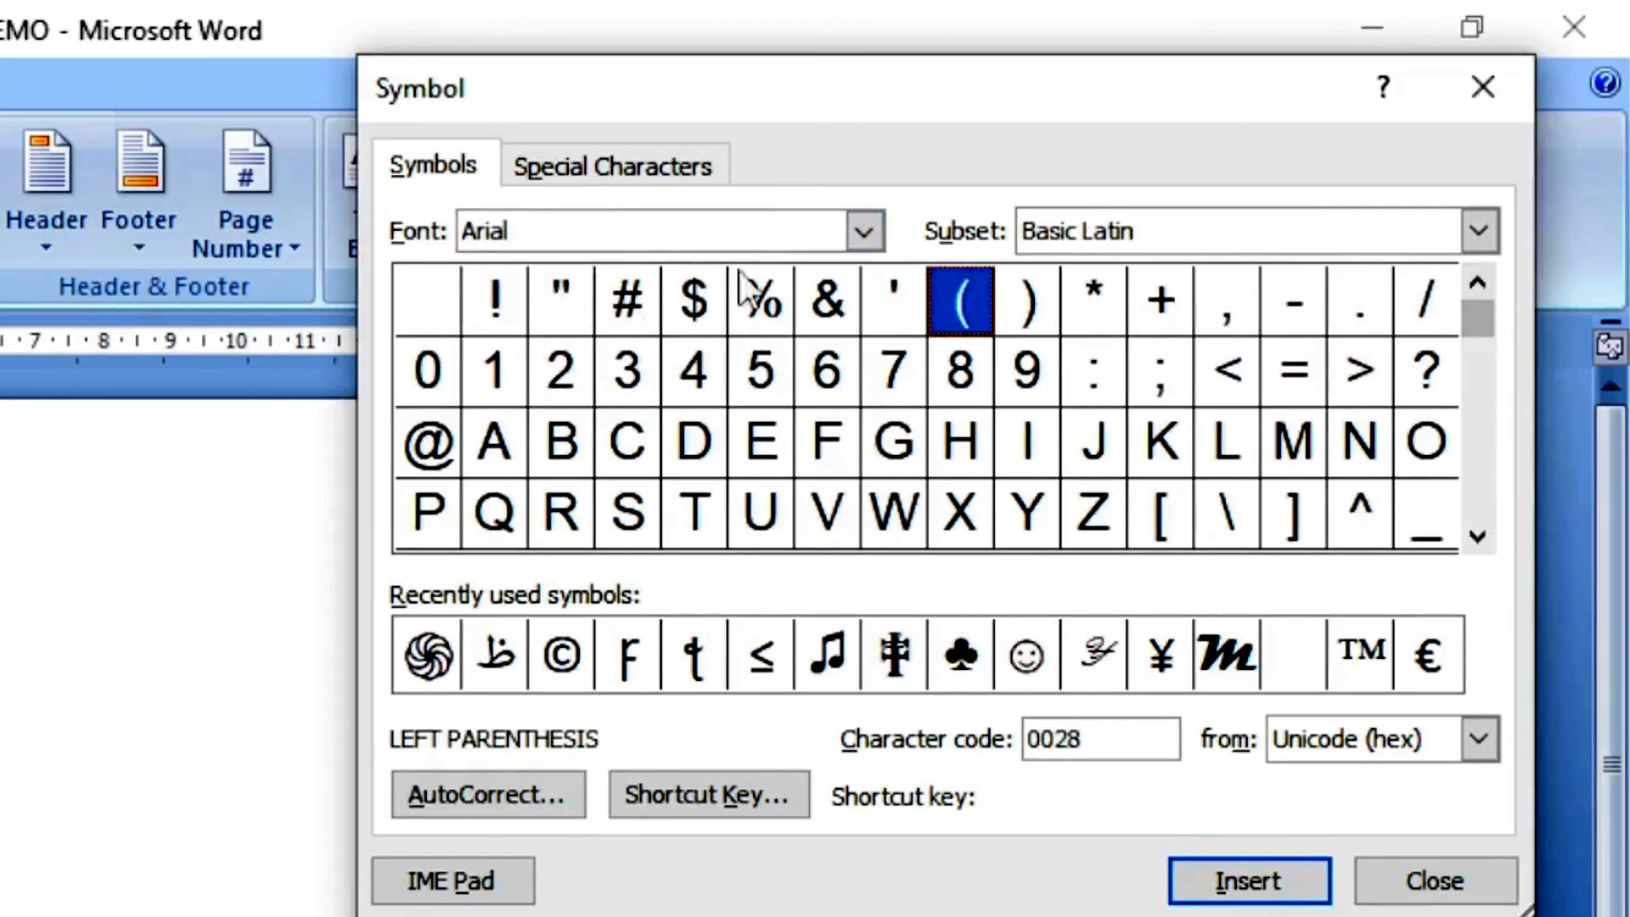
Change the symbol font to Algerian and browse its characters through to the end of the grid.
click(867, 231)
scroll(753, 360, down, 2)
scroll(643, 361, up, 1)
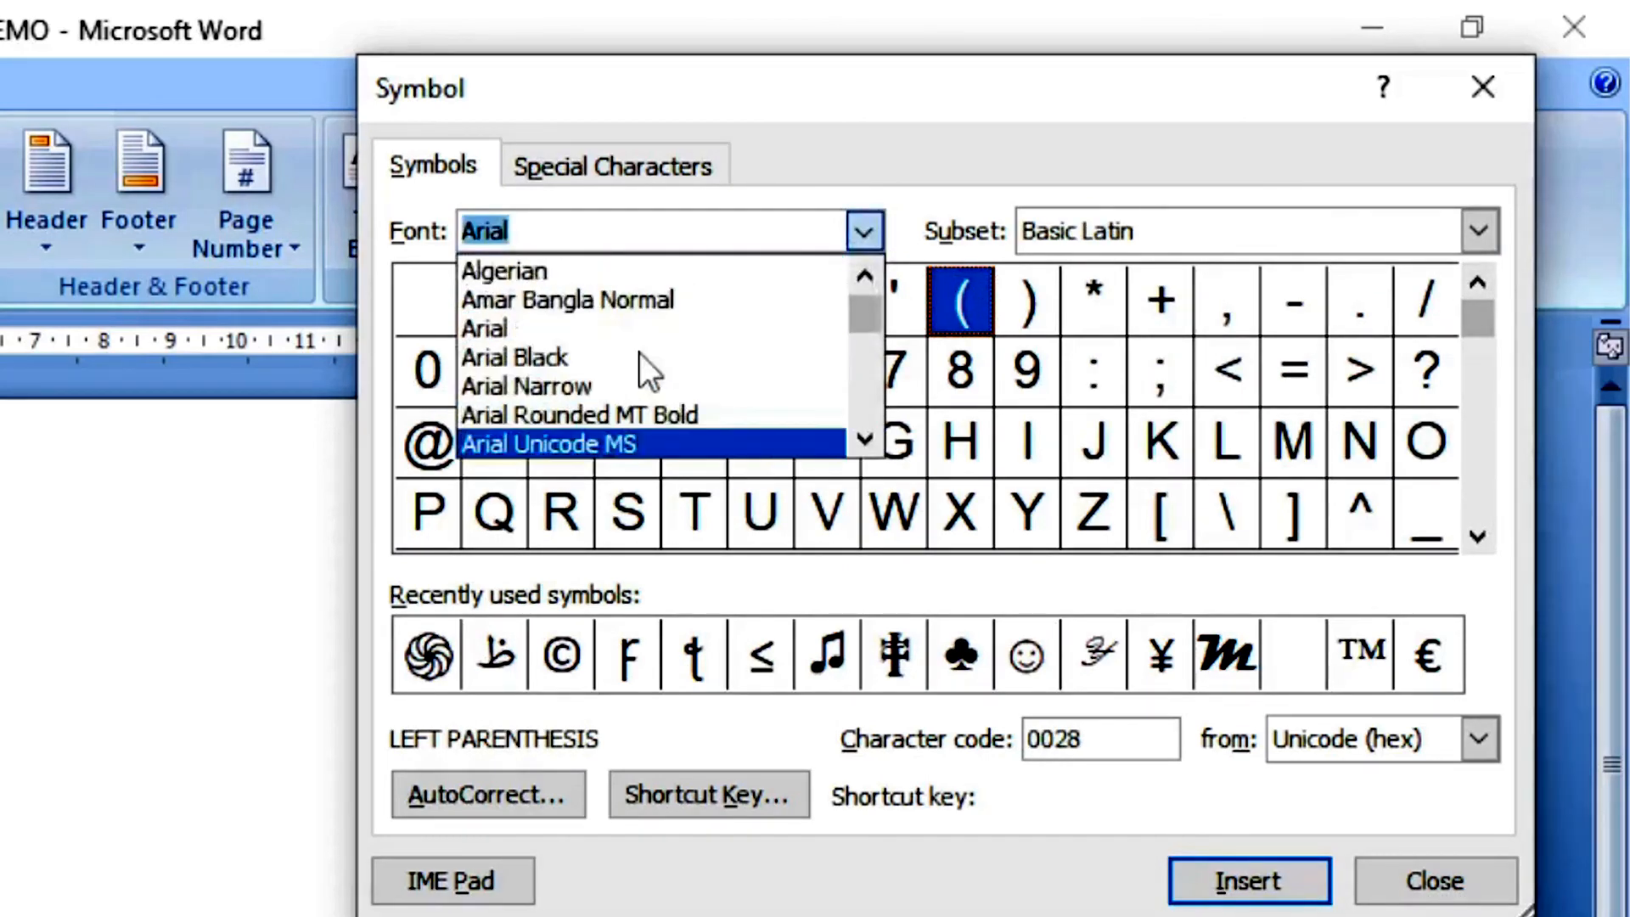
click(543, 277)
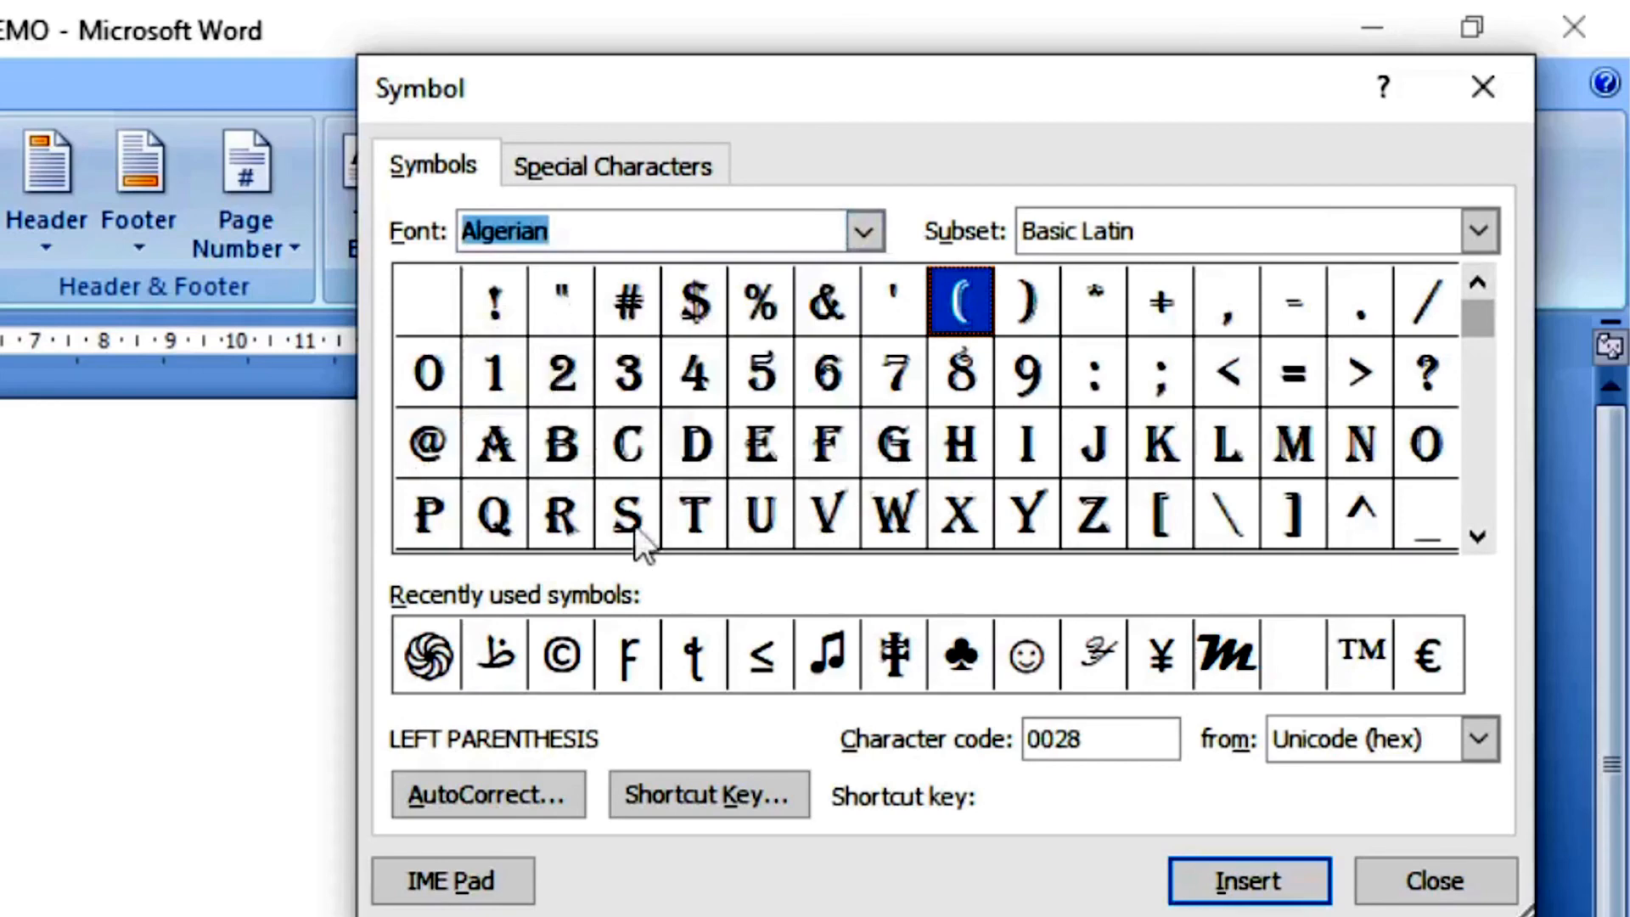
drag(1476, 322, 1482, 506)
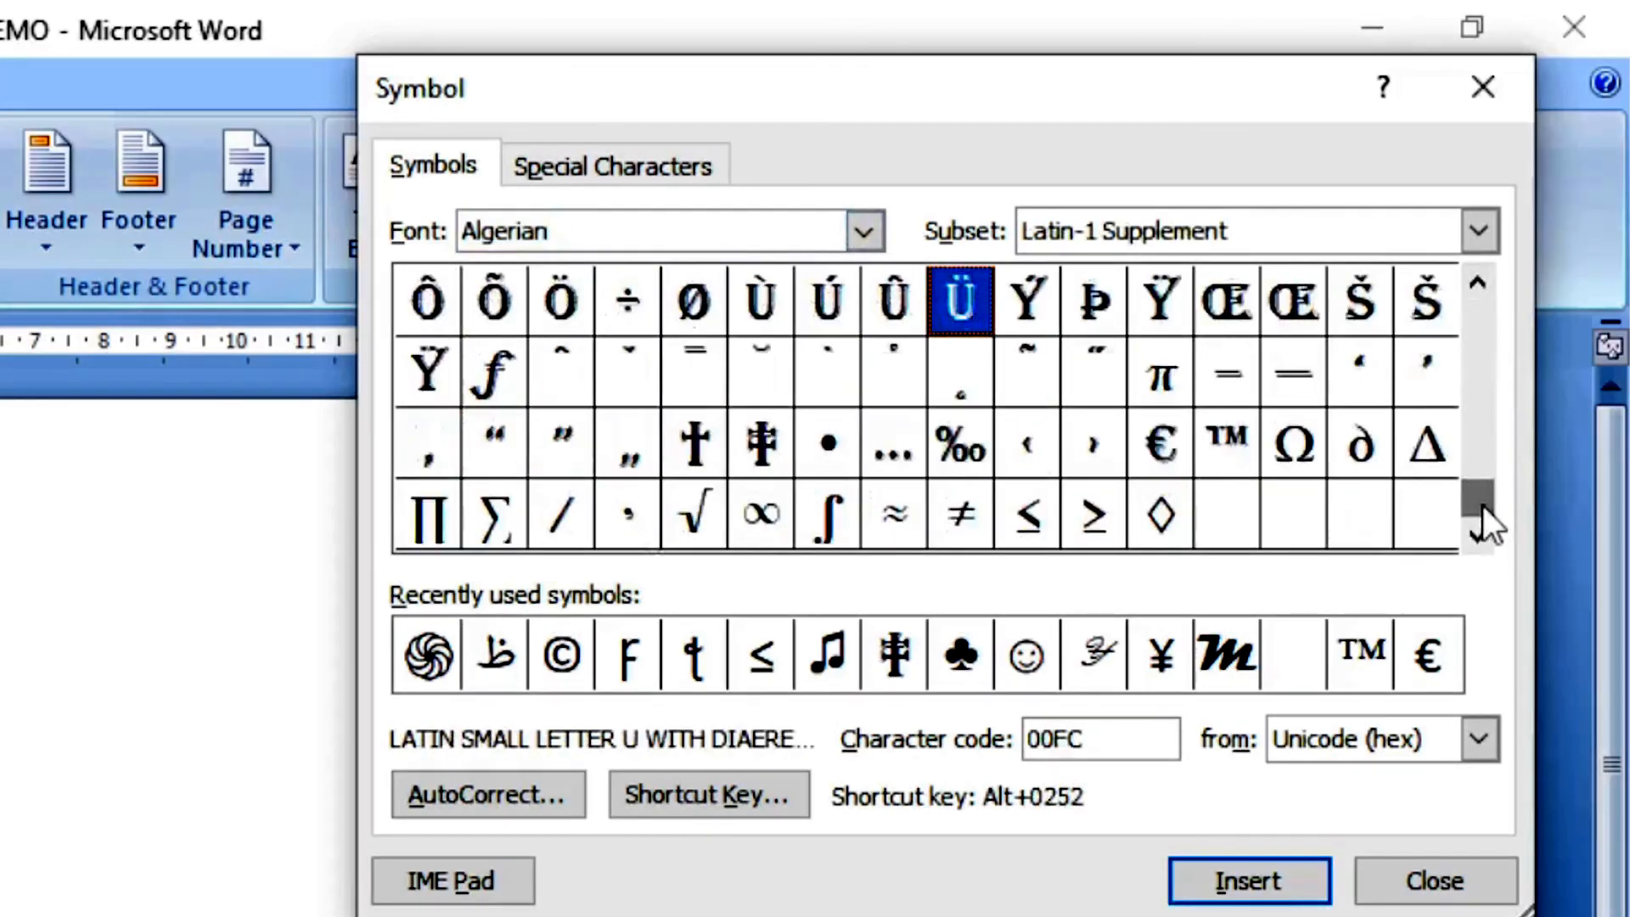
Change the symbol font to Bodoni MT.
click(863, 230)
scroll(684, 334, down, 4)
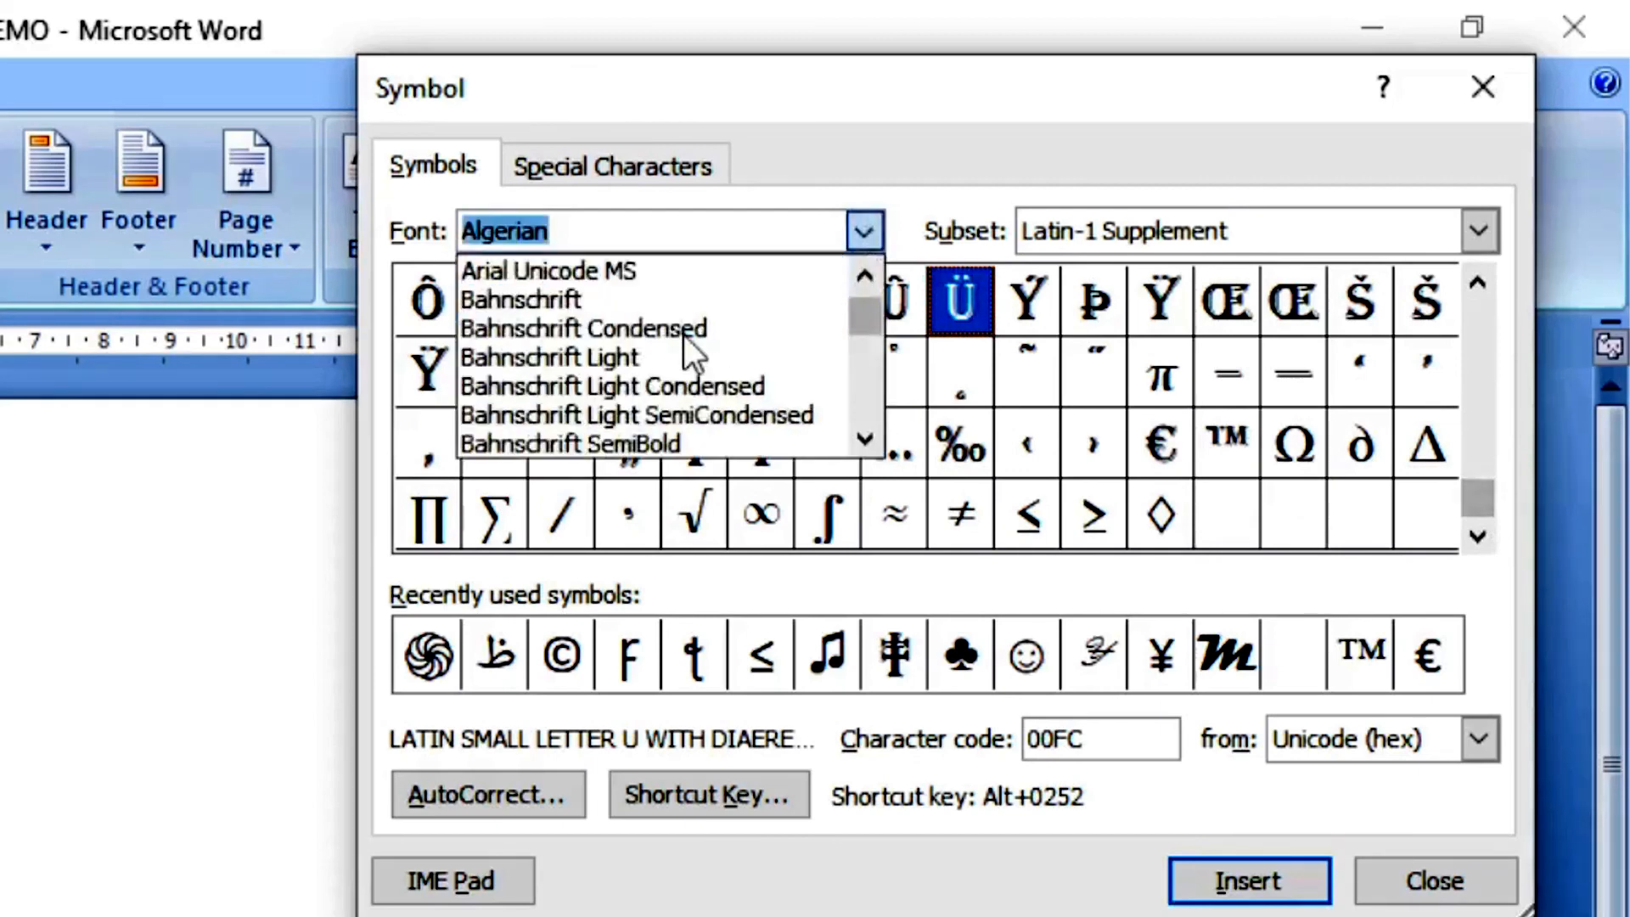
scroll(603, 370, down, 4)
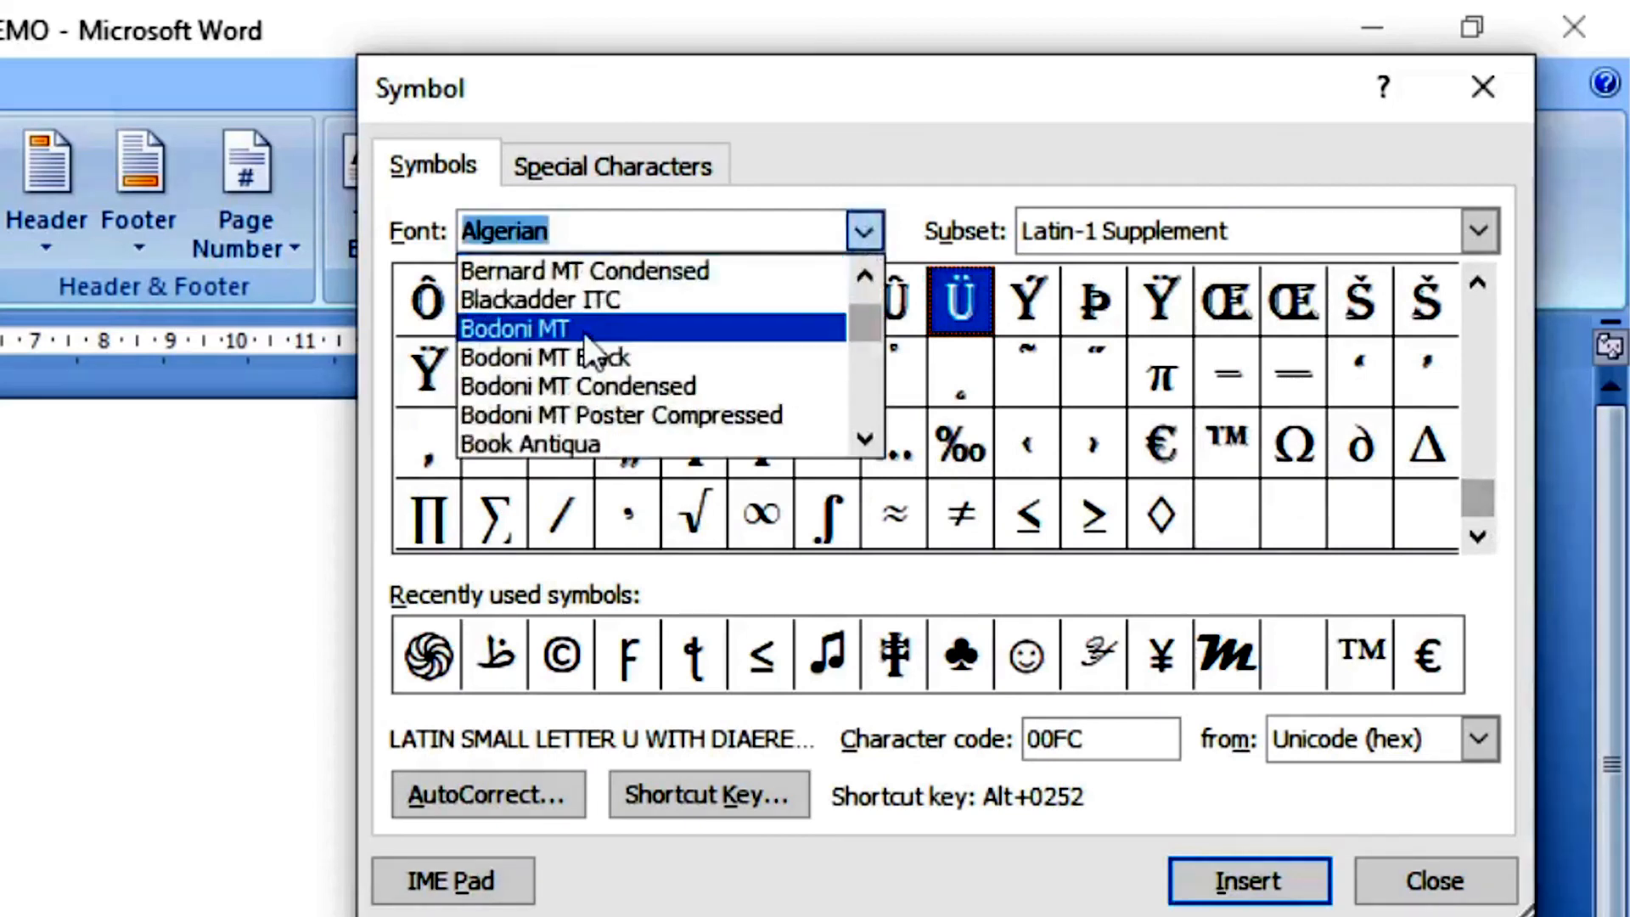
click(584, 333)
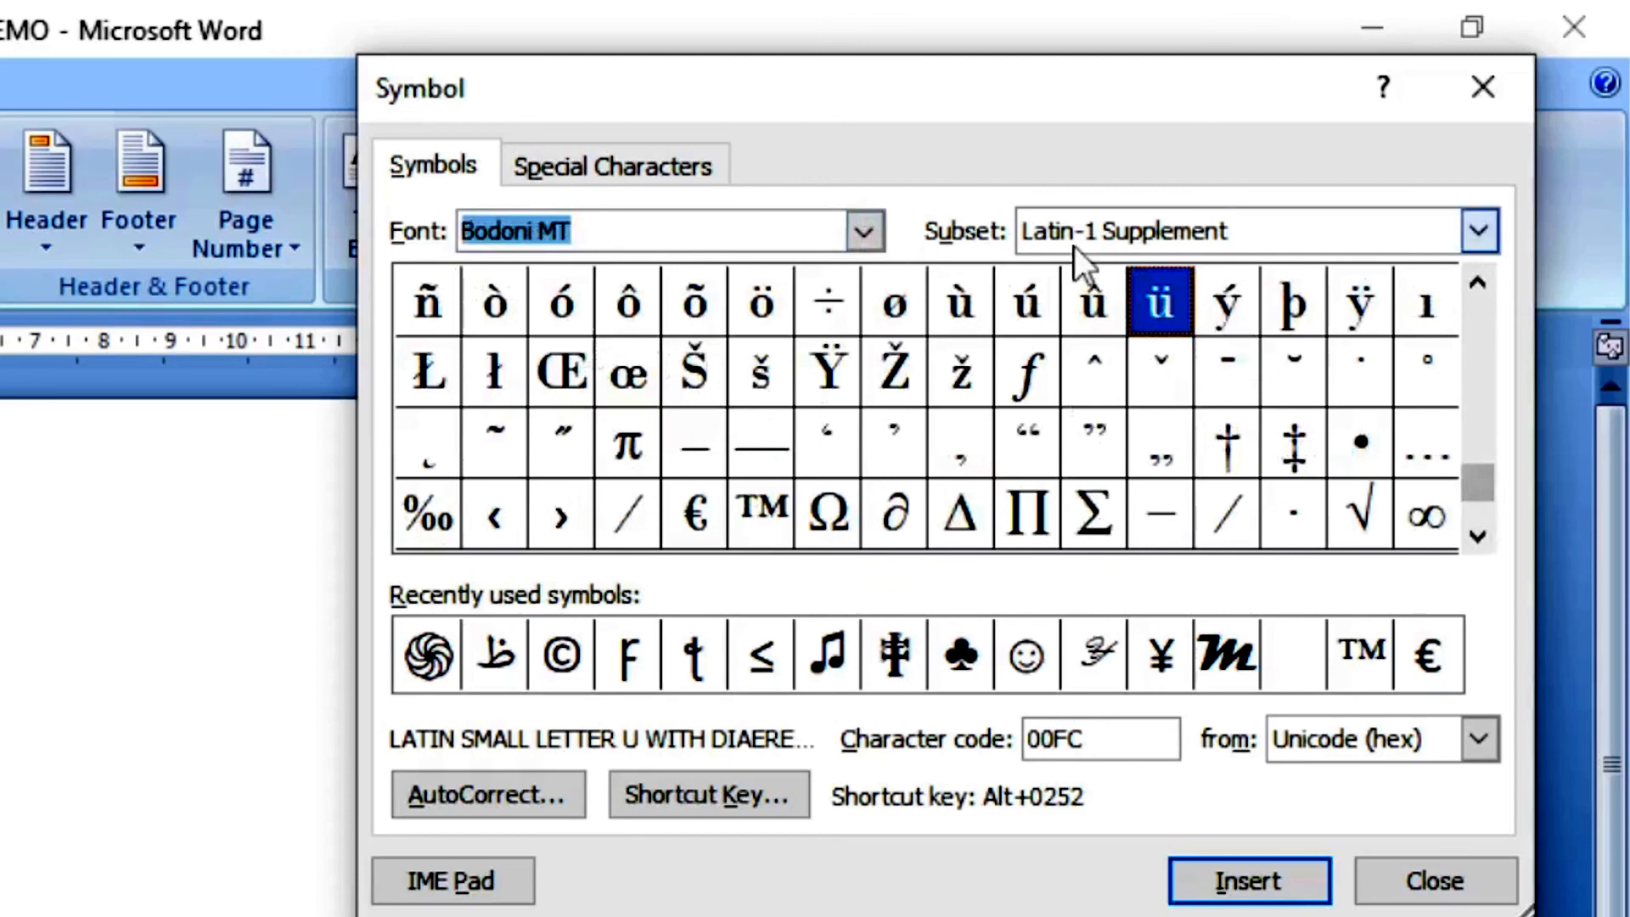
Jump to the Latin Extended-A subset of the Bodoni MT symbols and browse to the end of the grid.
click(1475, 229)
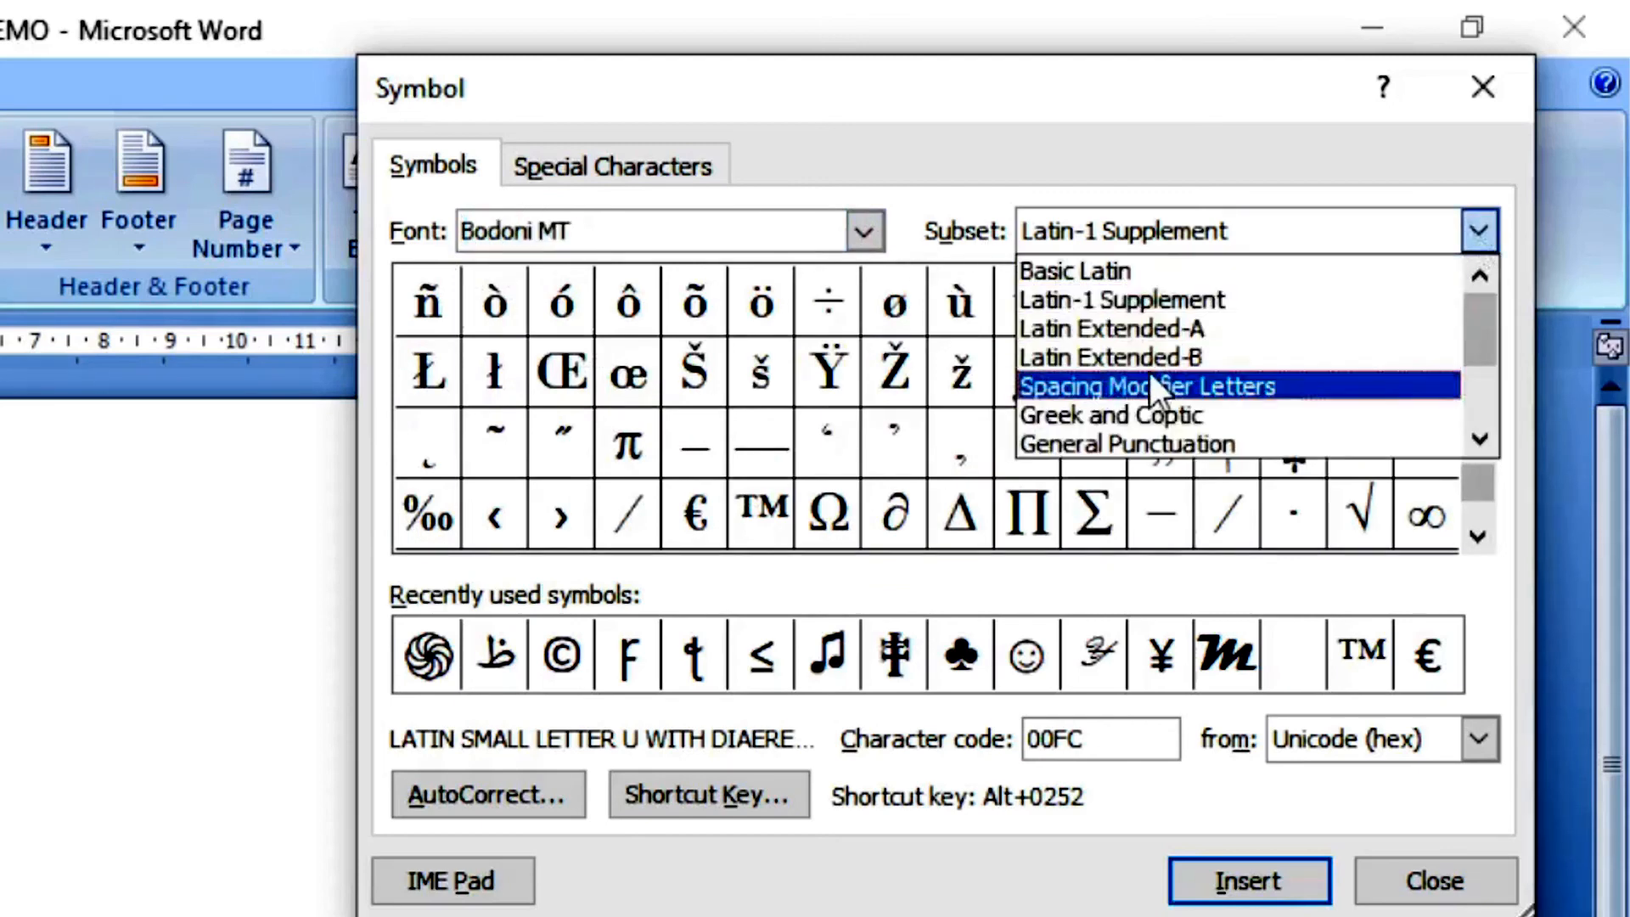
scroll(1146, 361, down, 1)
scroll(1142, 354, up, 1)
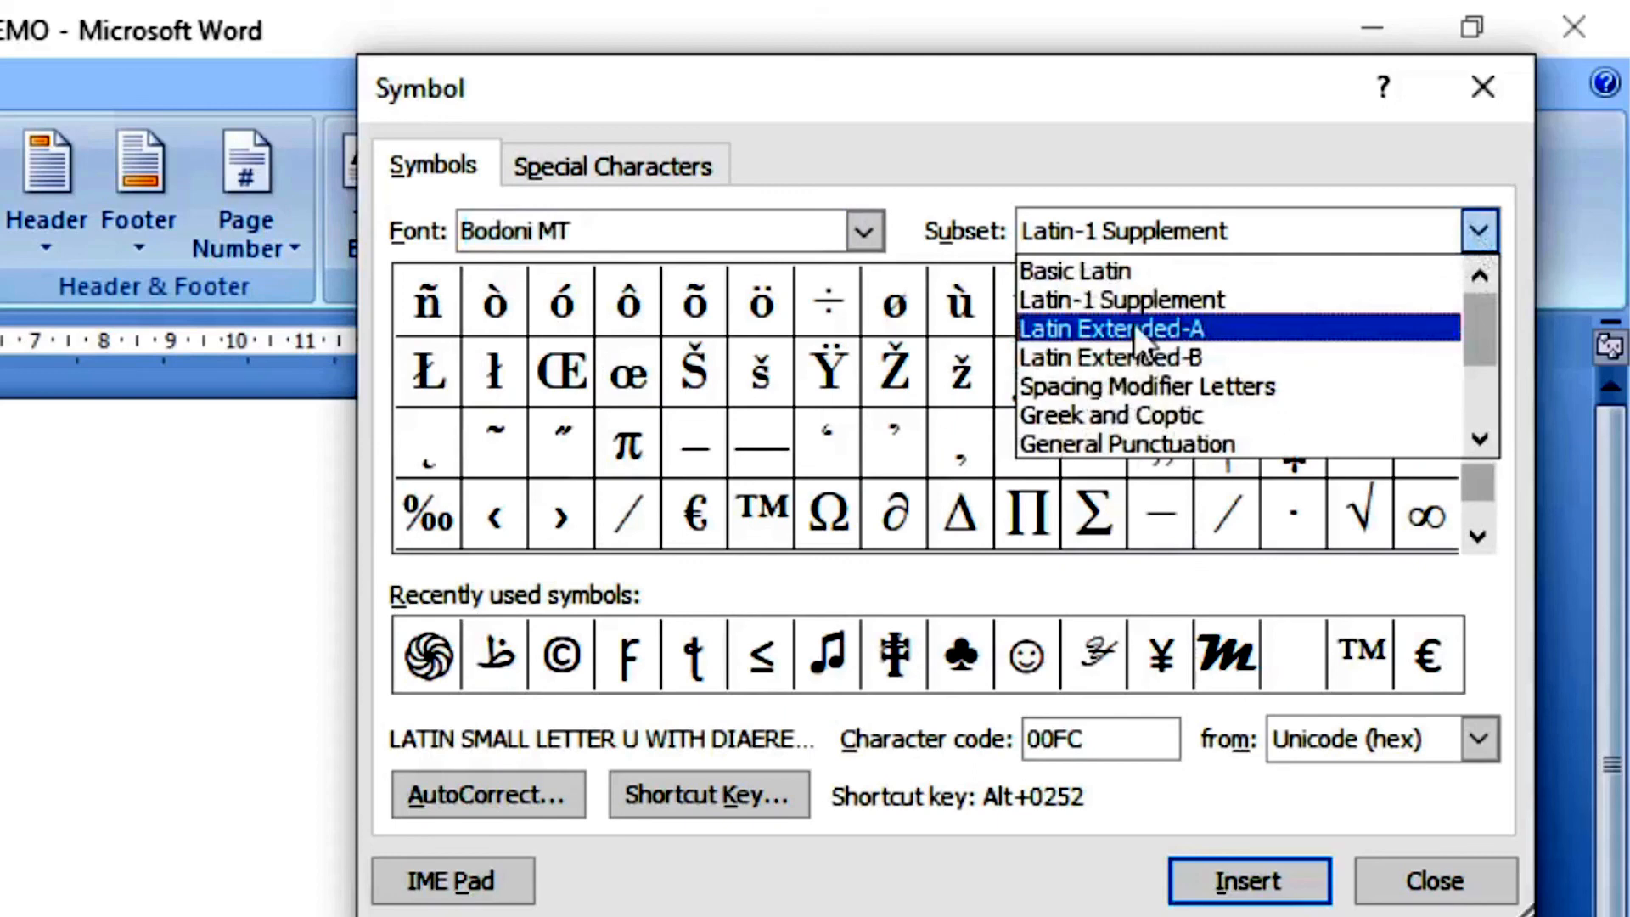
click(1134, 326)
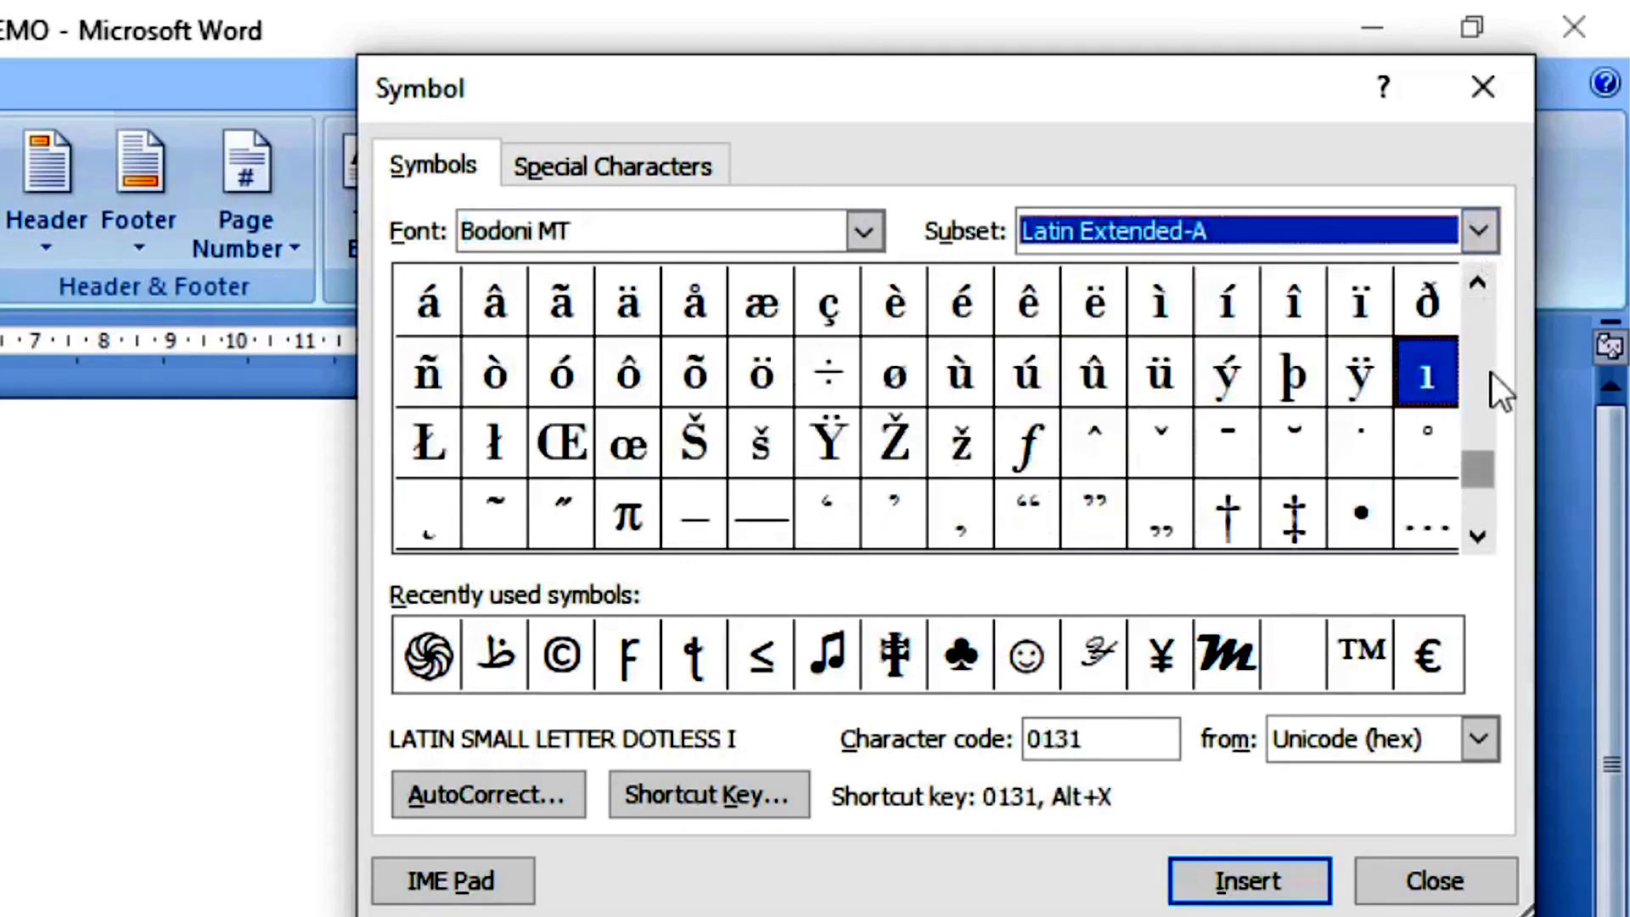
drag(1479, 378, 1468, 533)
Look through the recently used symbols, including the smiley, yen and less-than-or-equal signs.
click(1027, 655)
click(1160, 656)
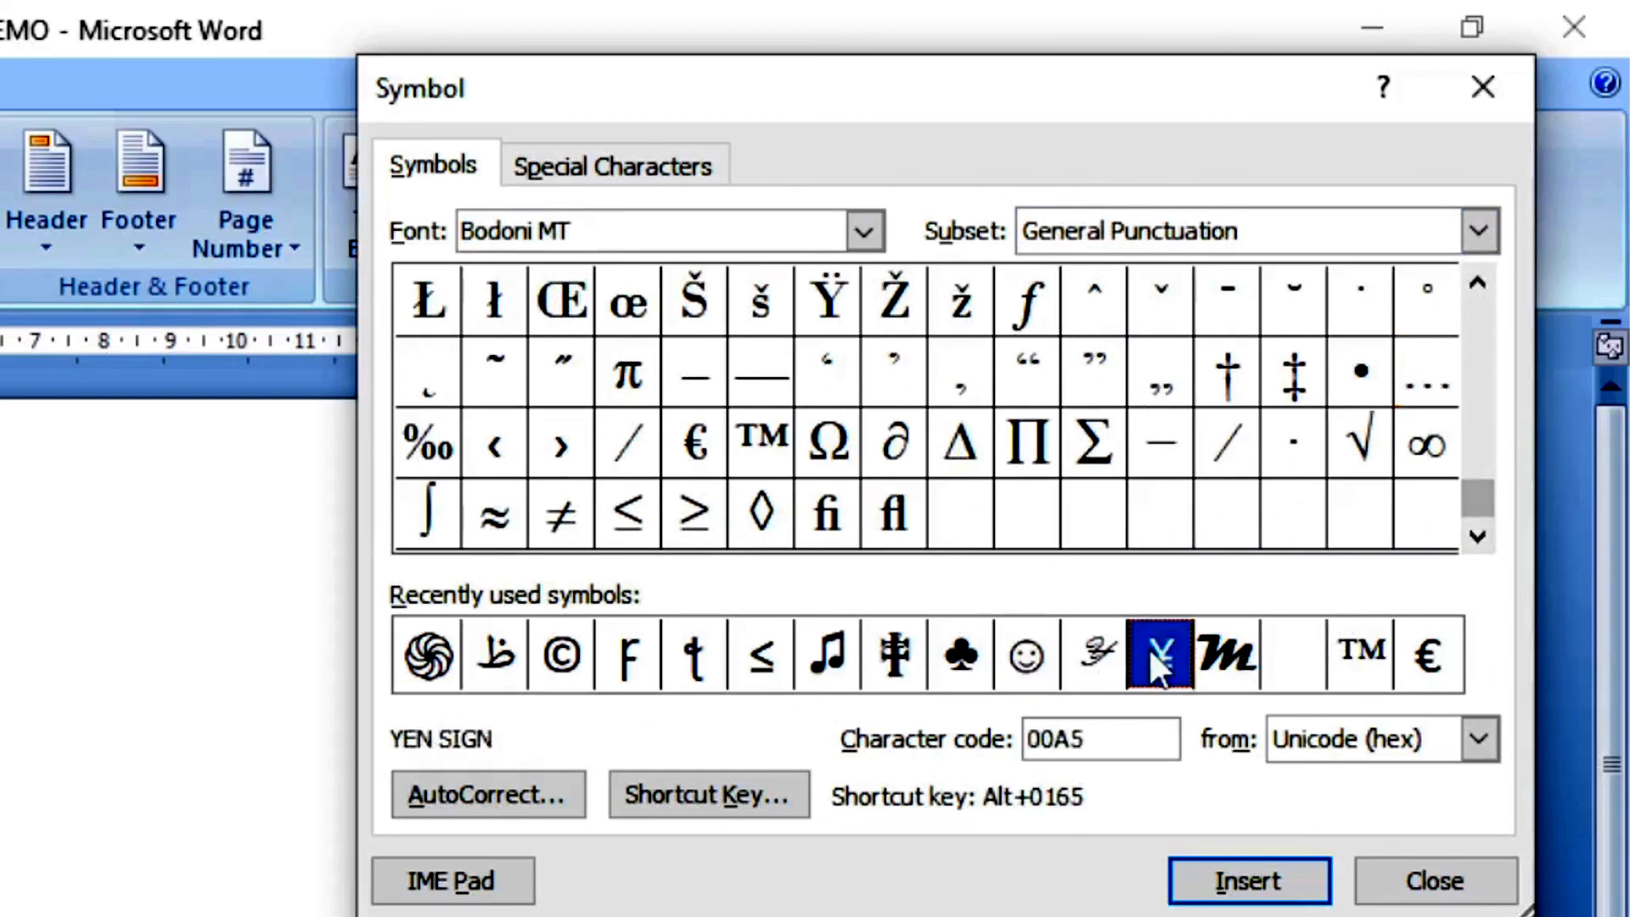
click(785, 645)
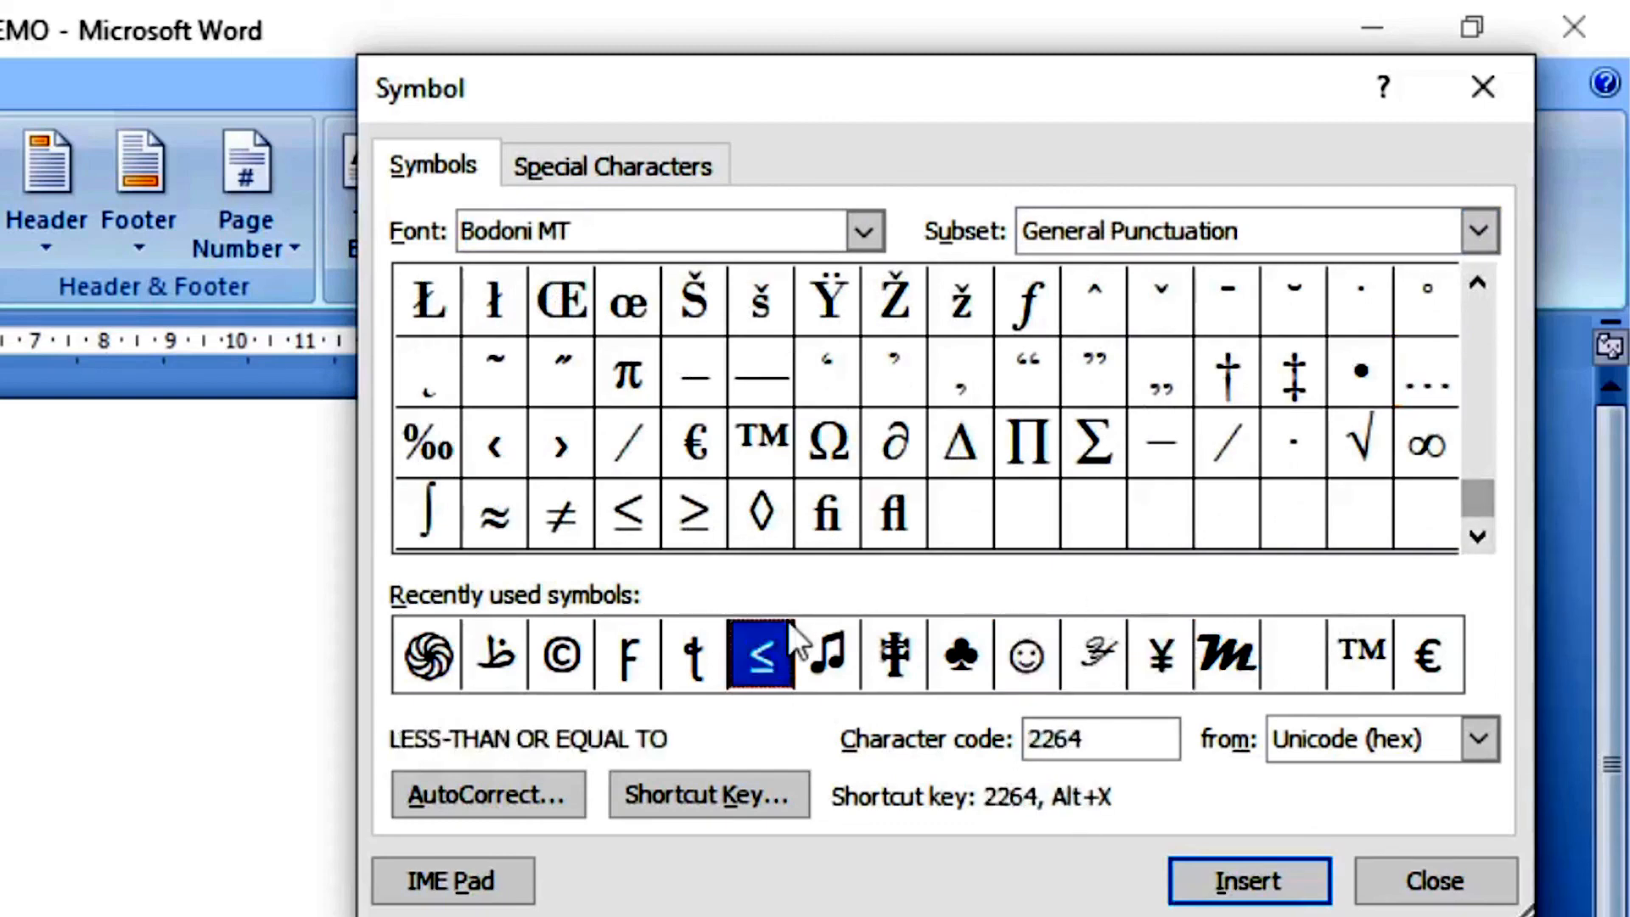
click(655, 654)
click(731, 654)
drag(726, 127, 804, 634)
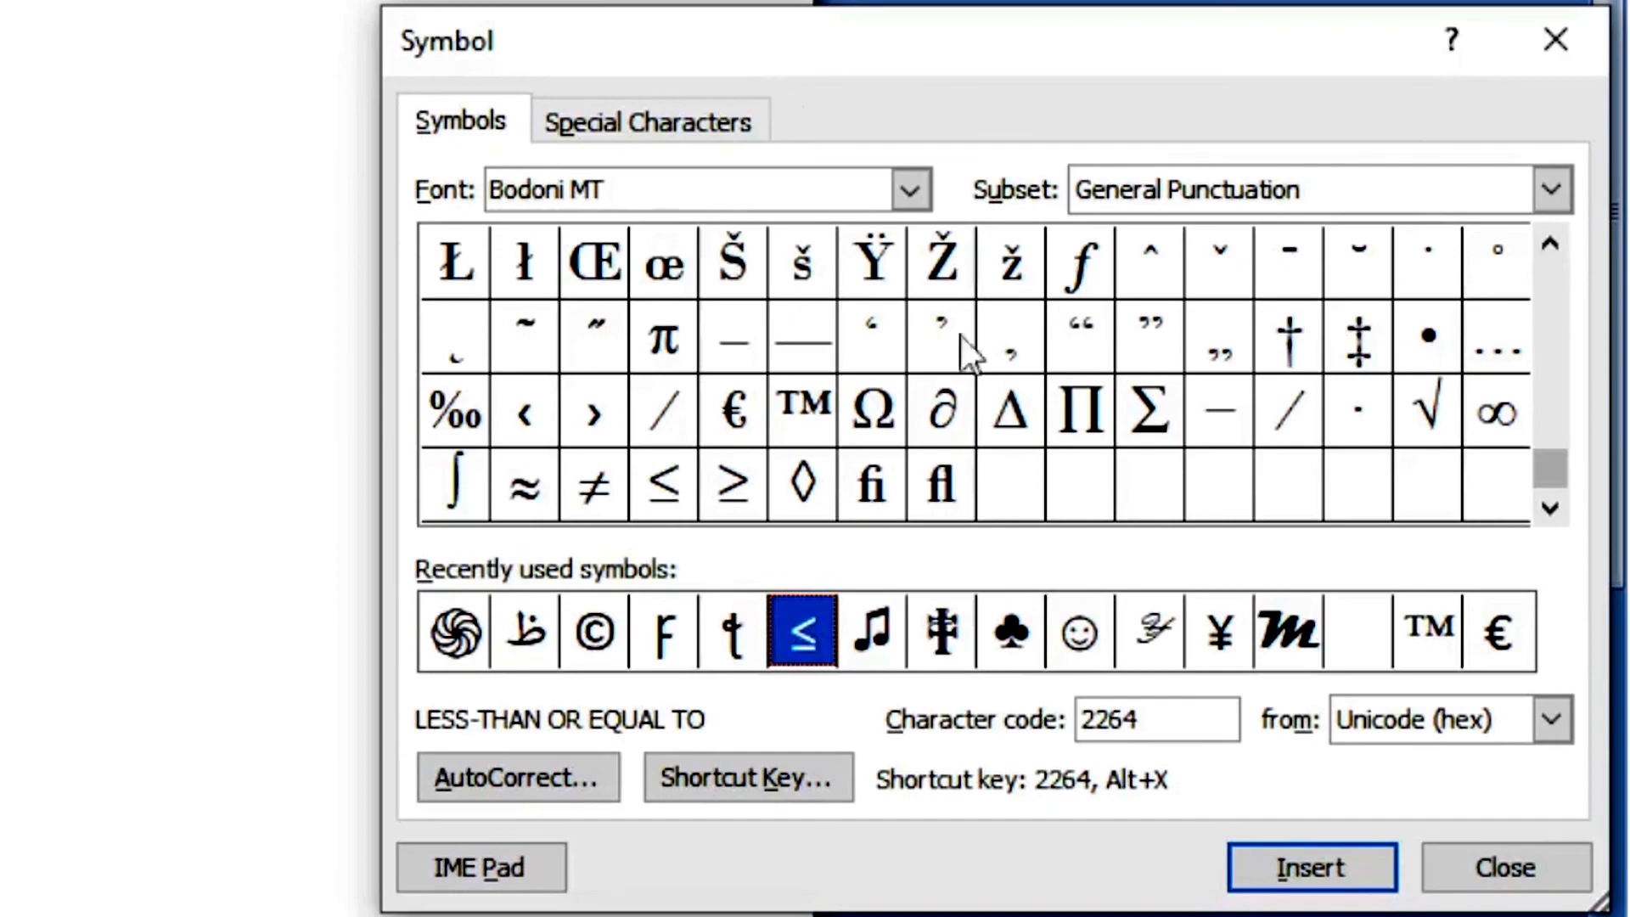
Examine the character codes of the horizontal ellipsis, partial differential and ohm signs.
drag(1174, 713, 992, 711)
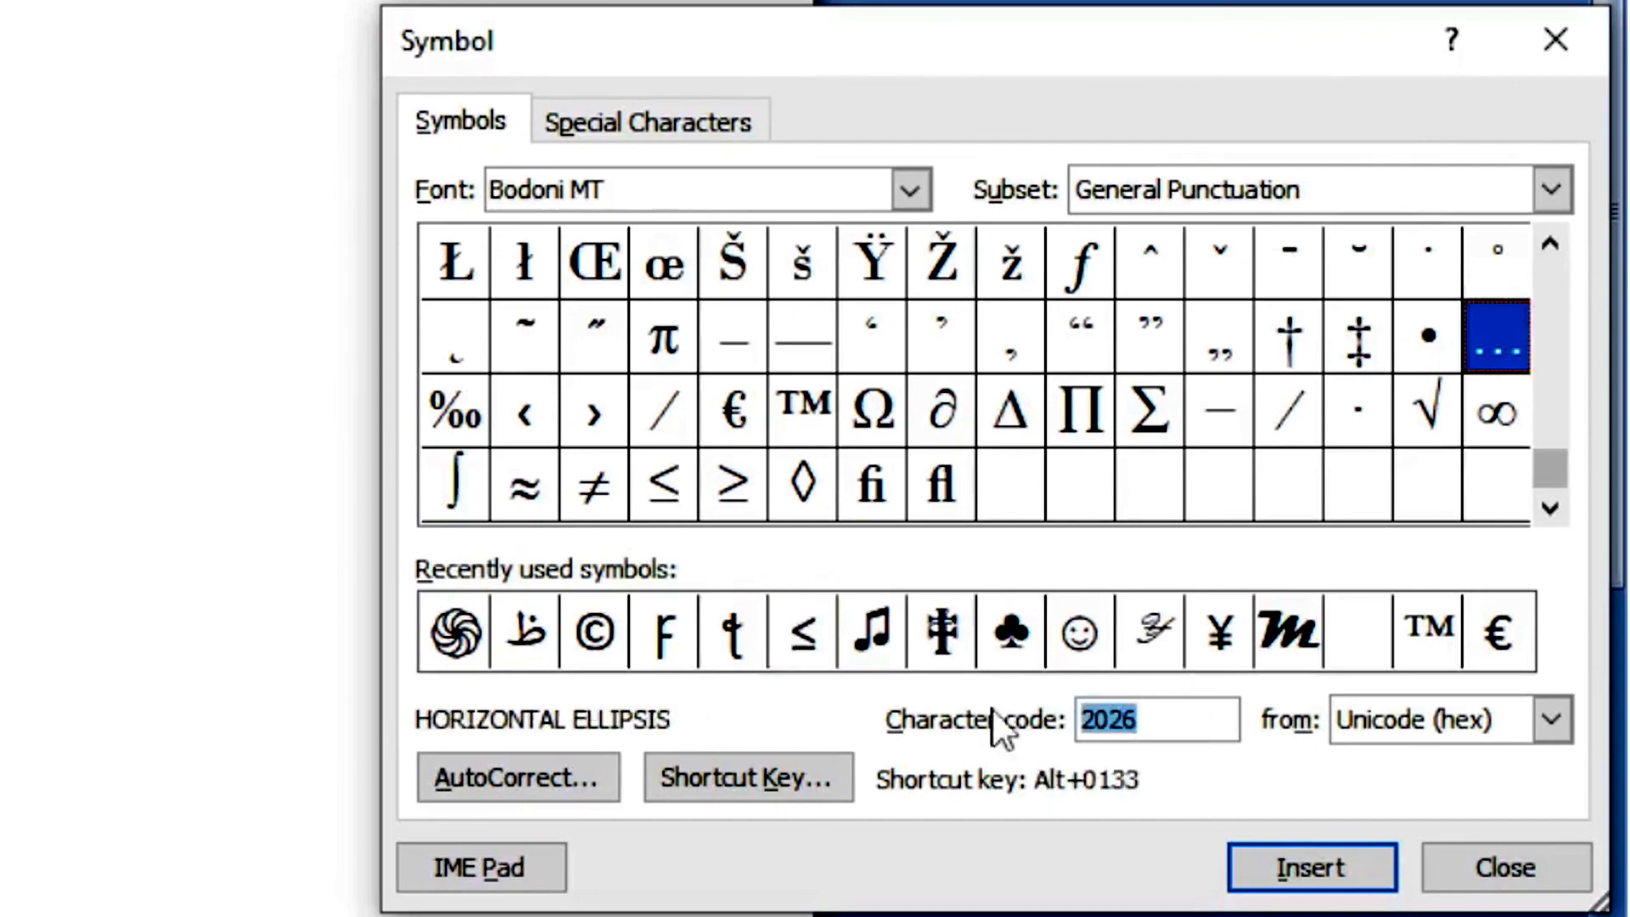
click(1132, 720)
drag(1106, 696, 1043, 696)
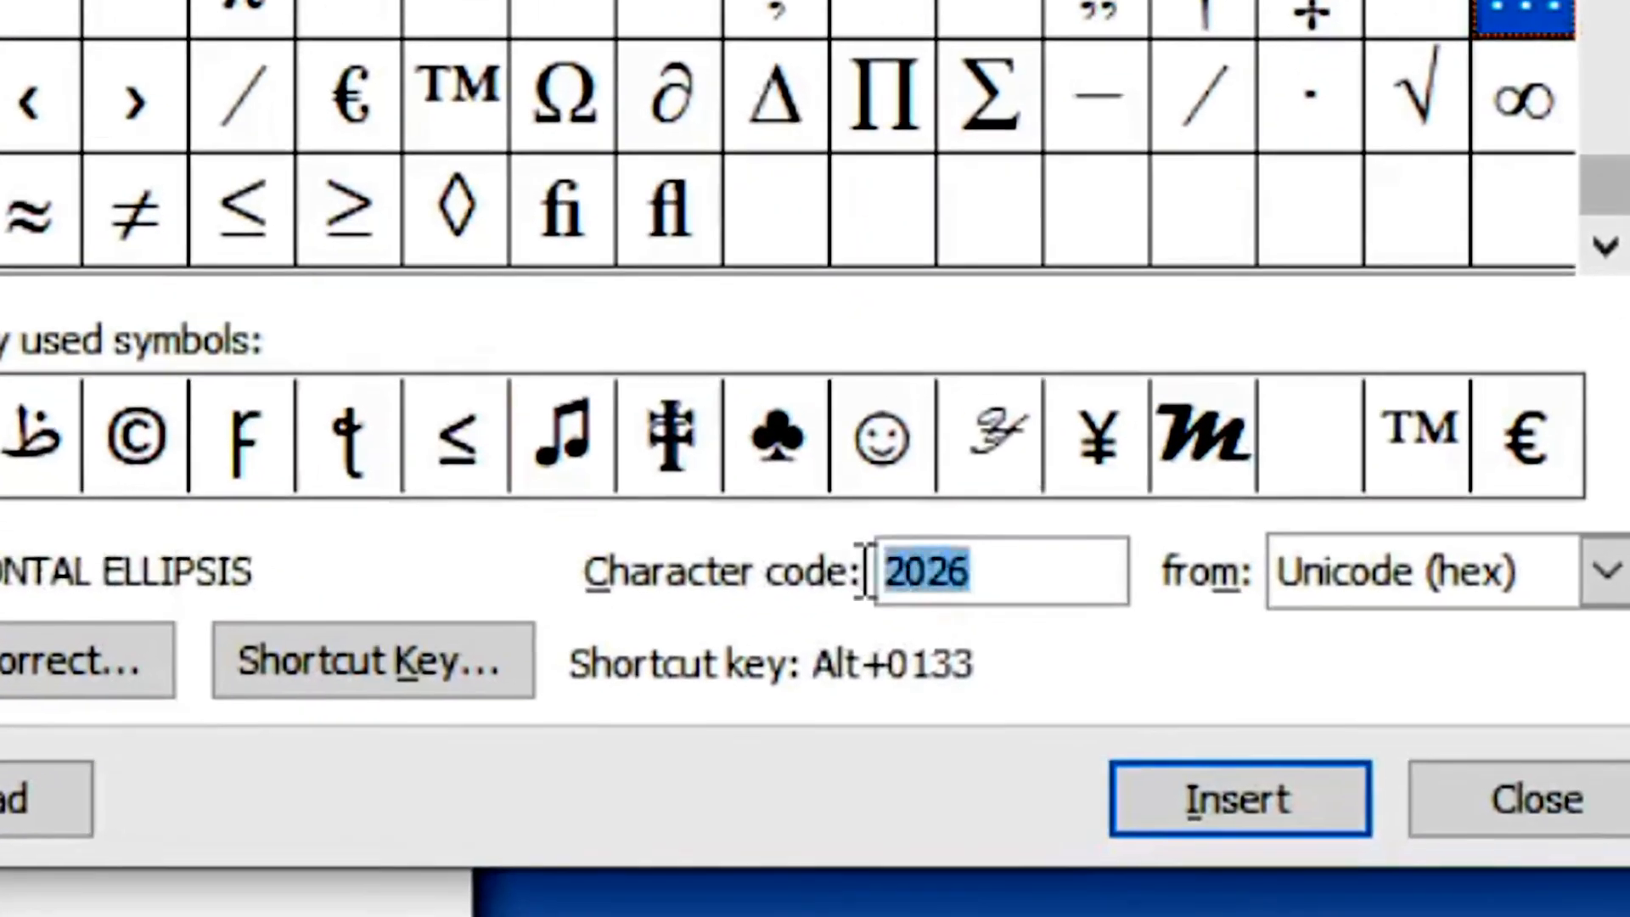
click(913, 363)
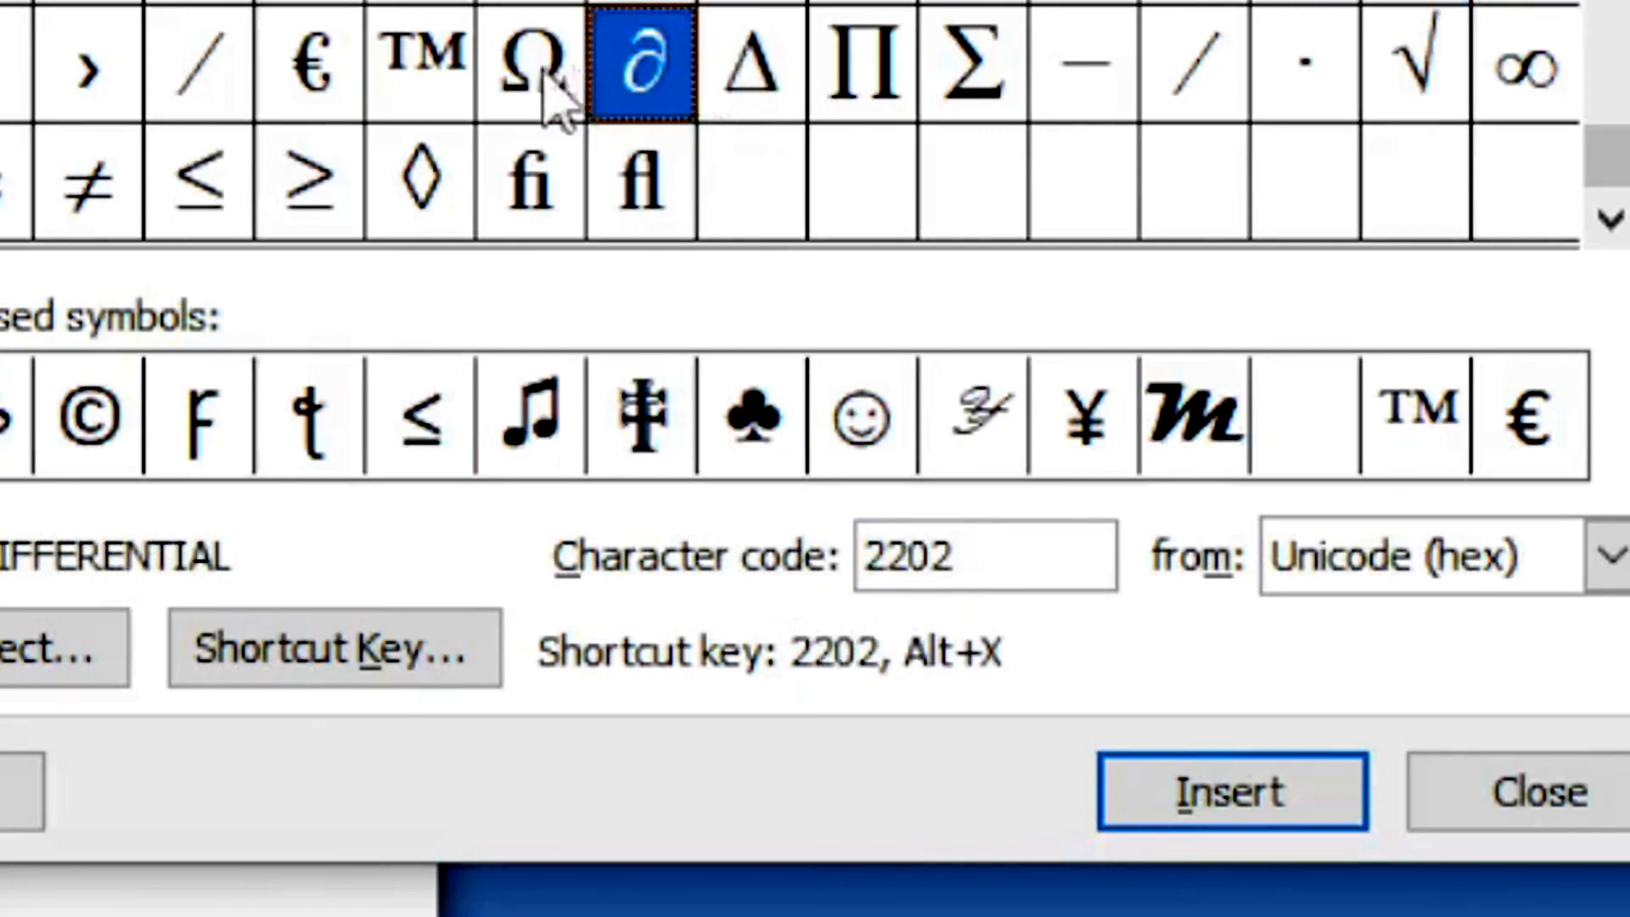
click(538, 80)
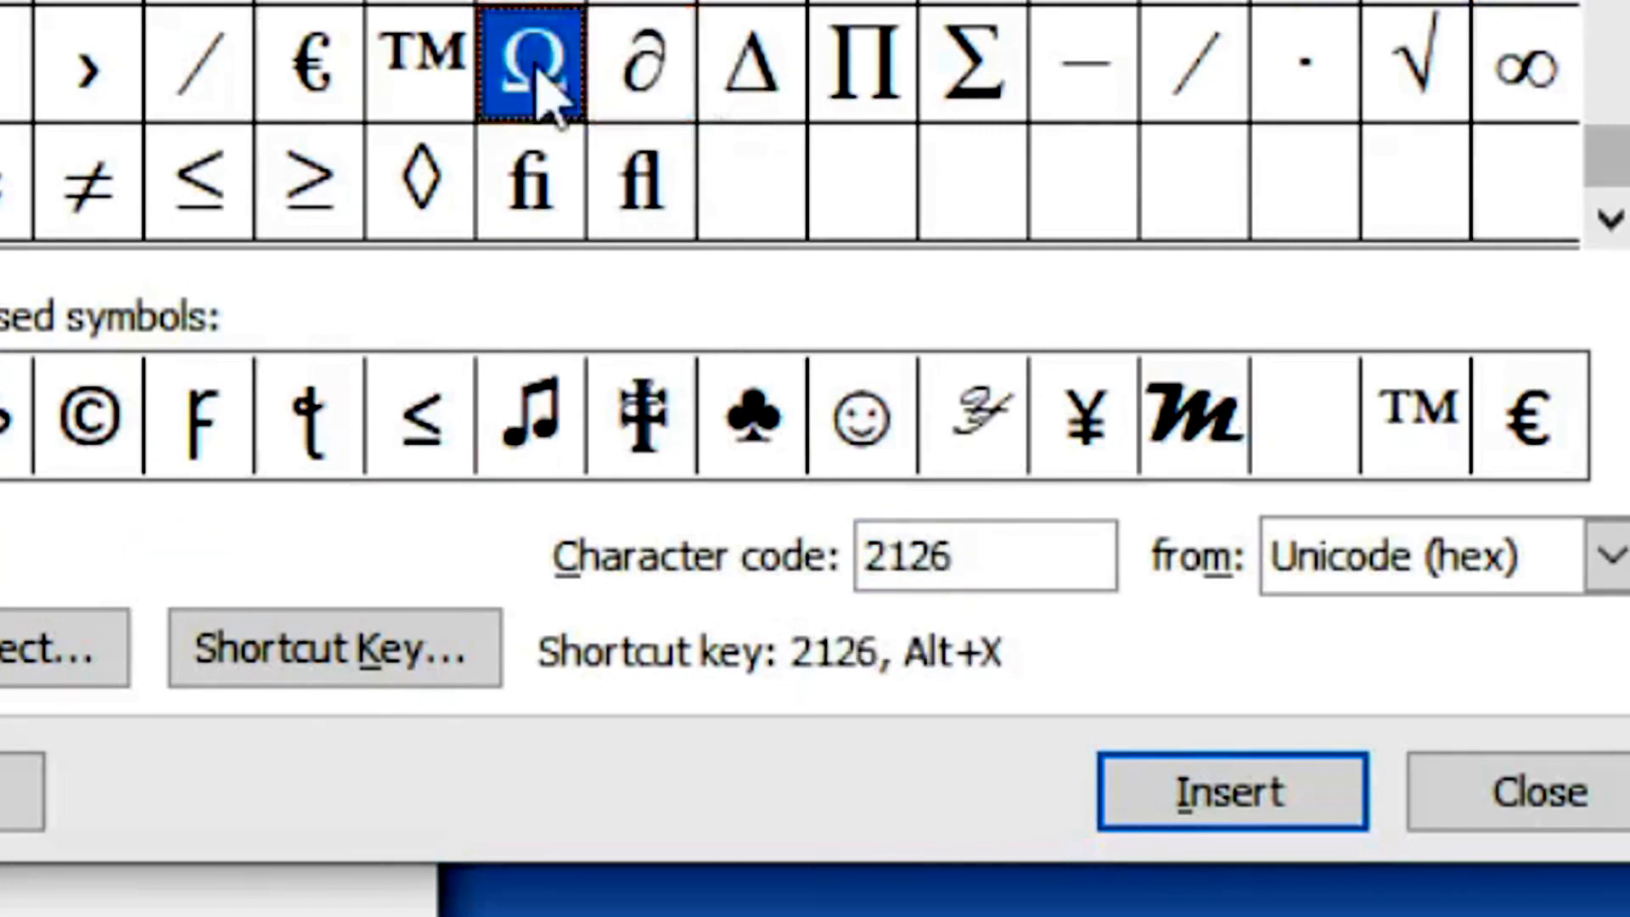
drag(983, 564, 785, 586)
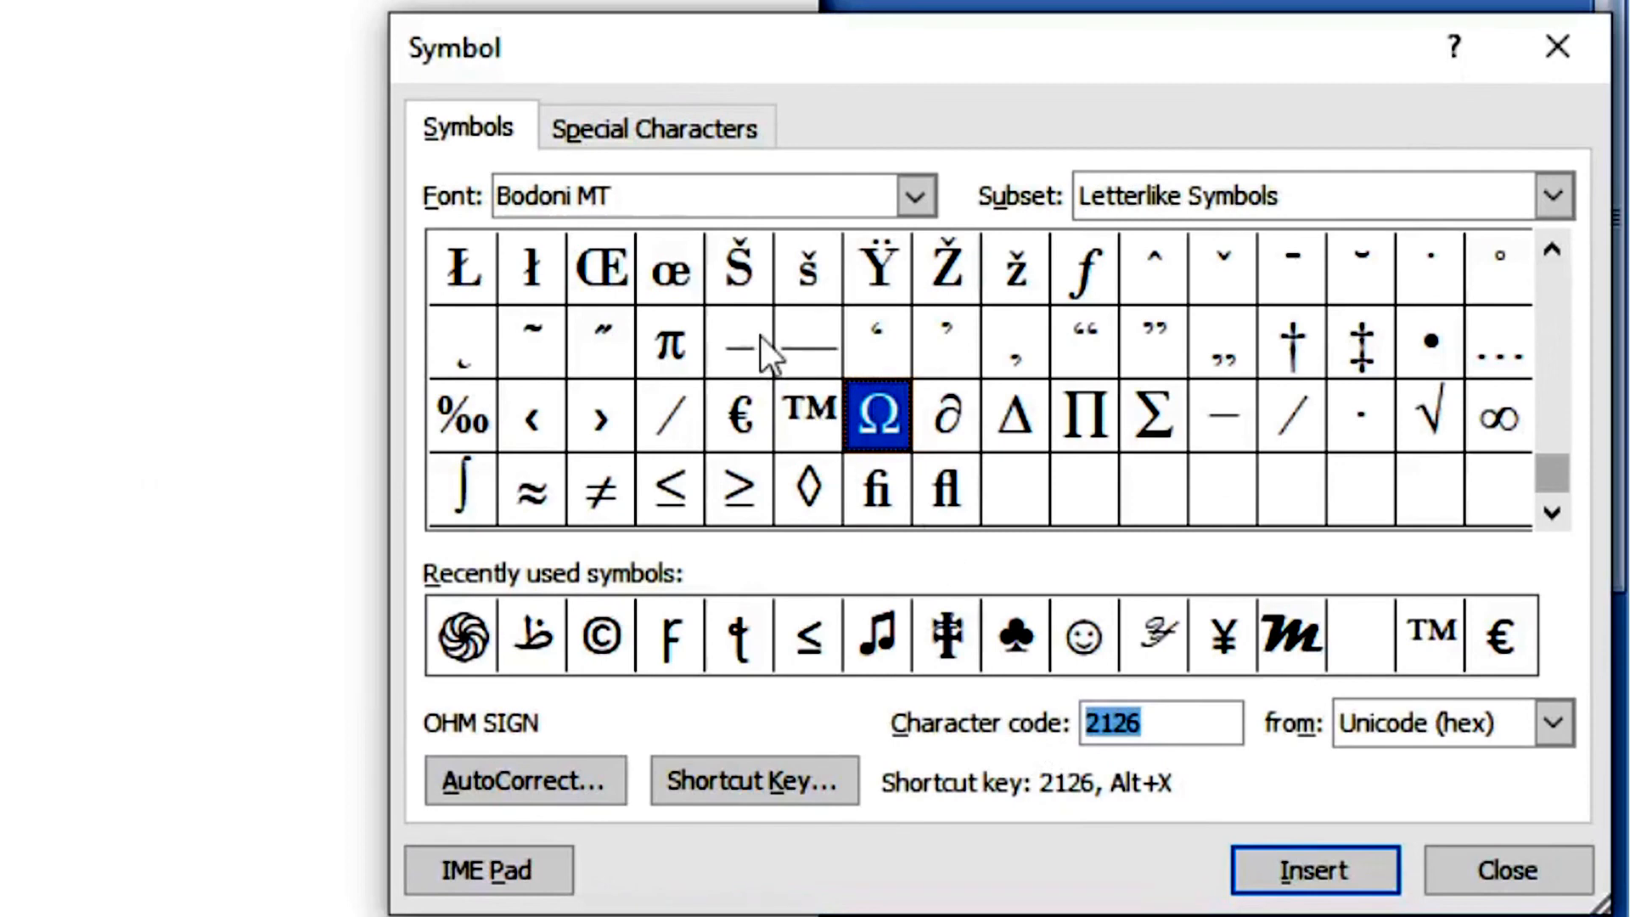
View the shortcut key settings for the n-ary product sign and close the dialogs without assigning or inserting anything.
click(955, 419)
click(1015, 416)
click(1070, 417)
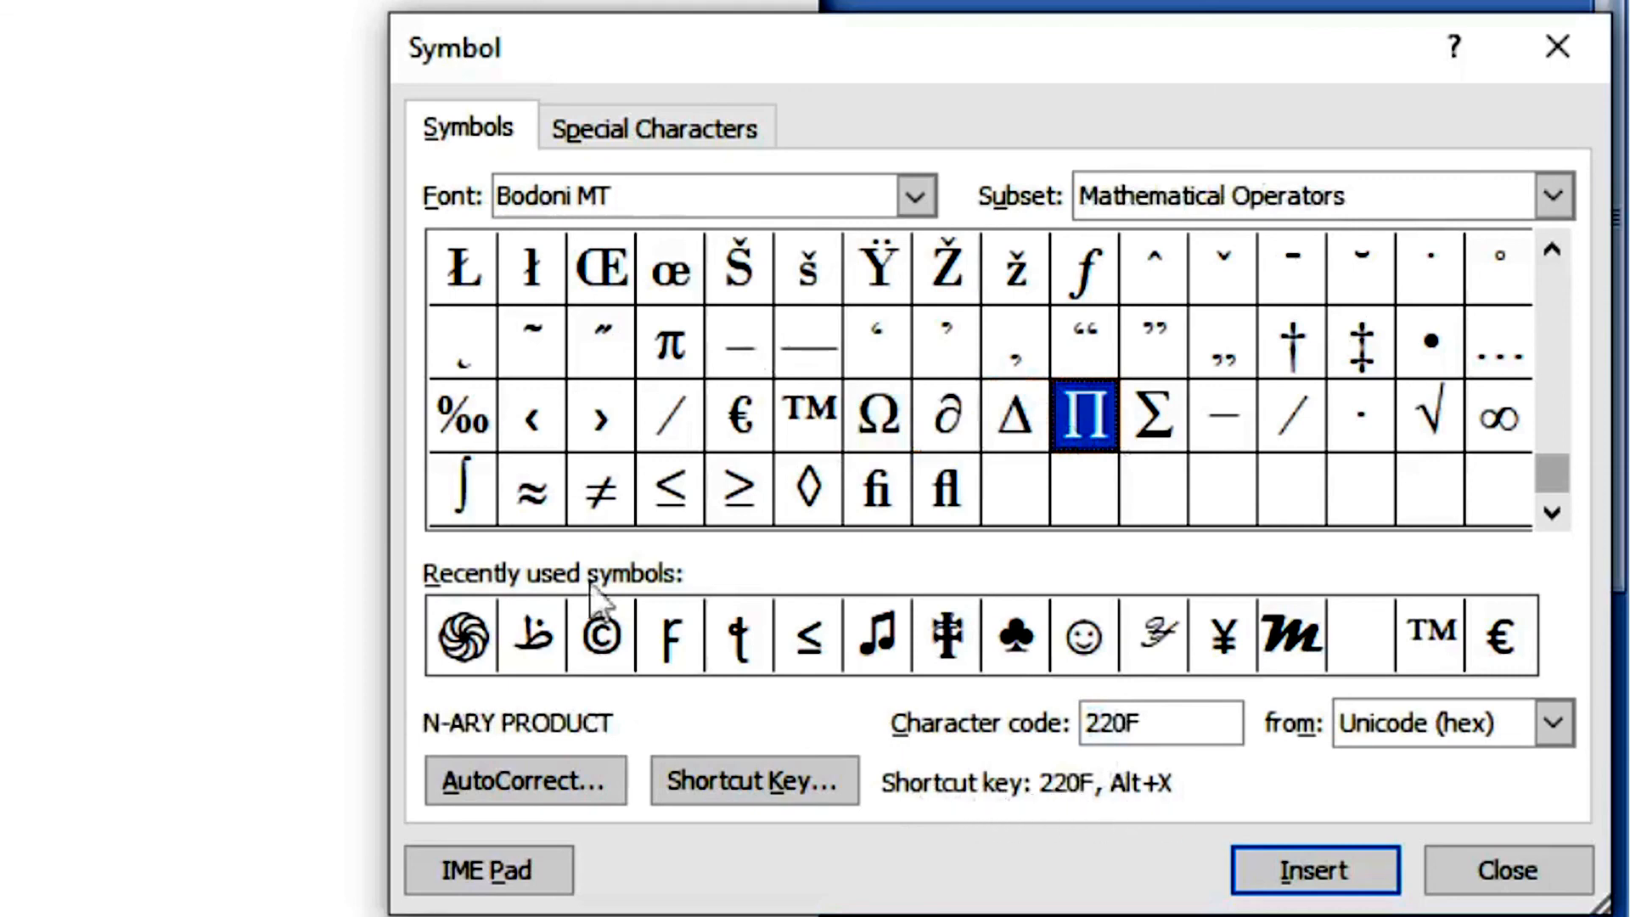
click(751, 792)
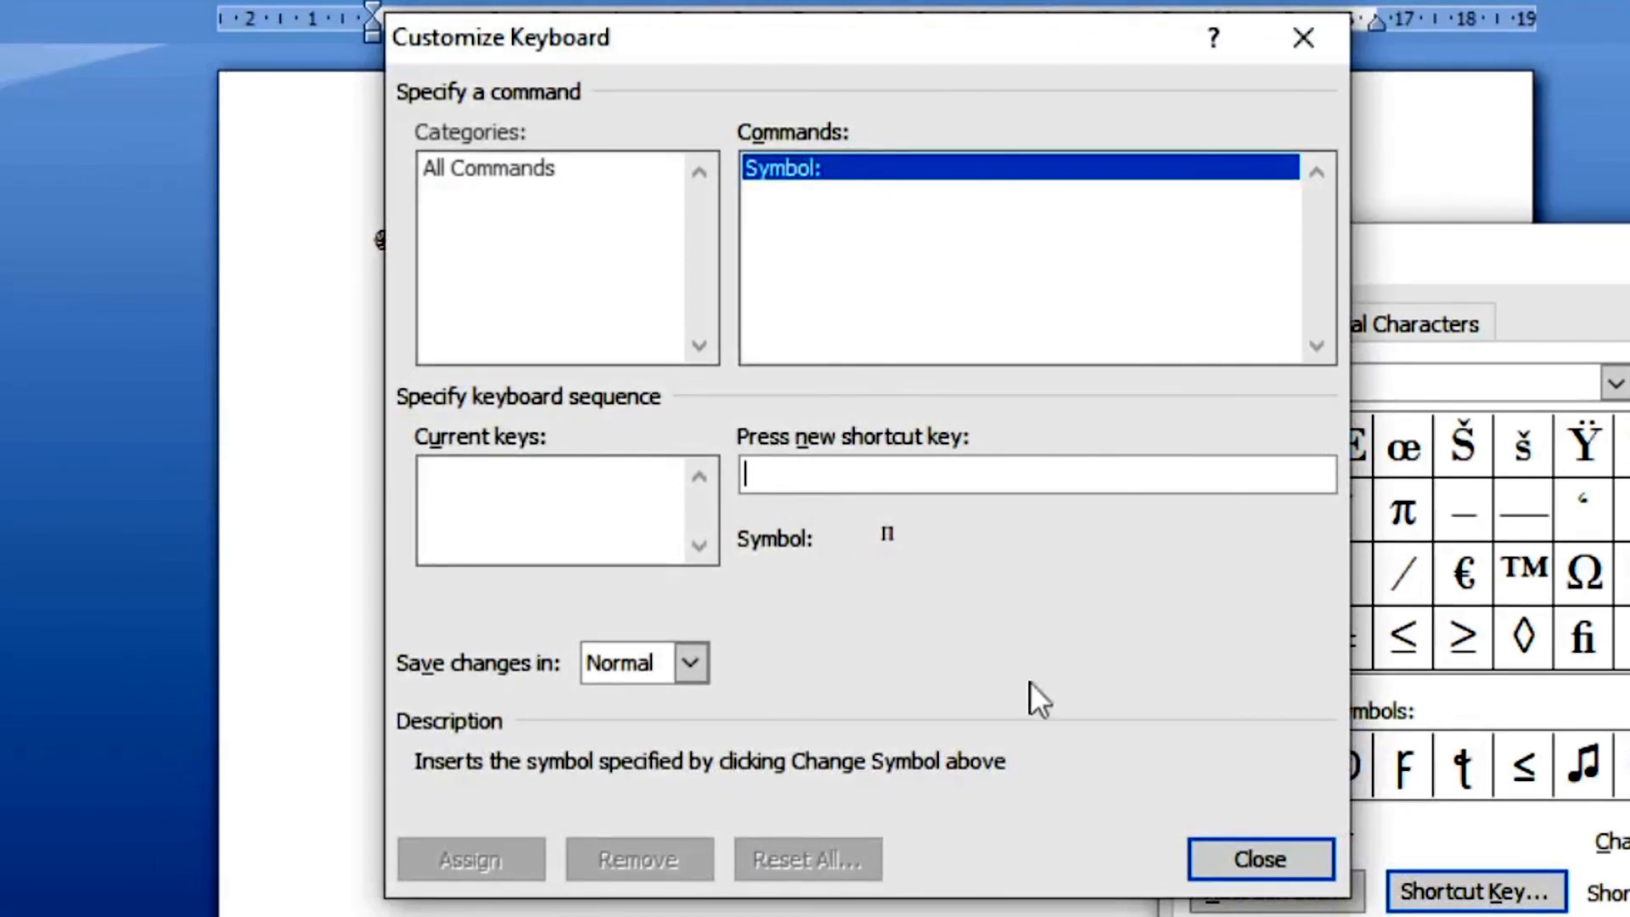
click(1238, 866)
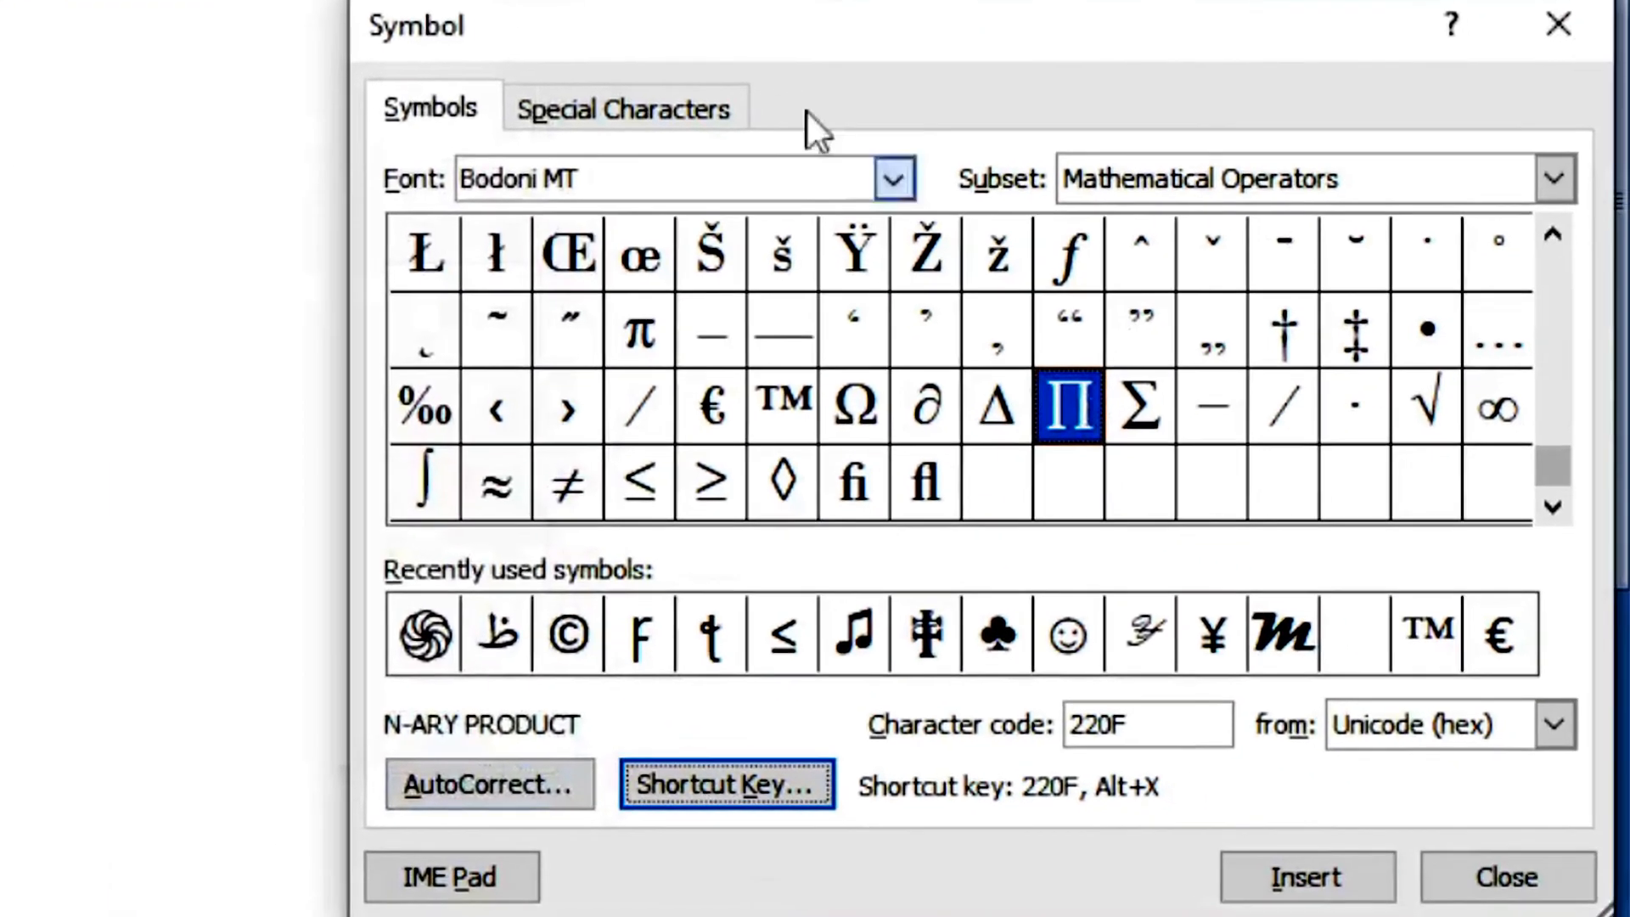
click(1537, 883)
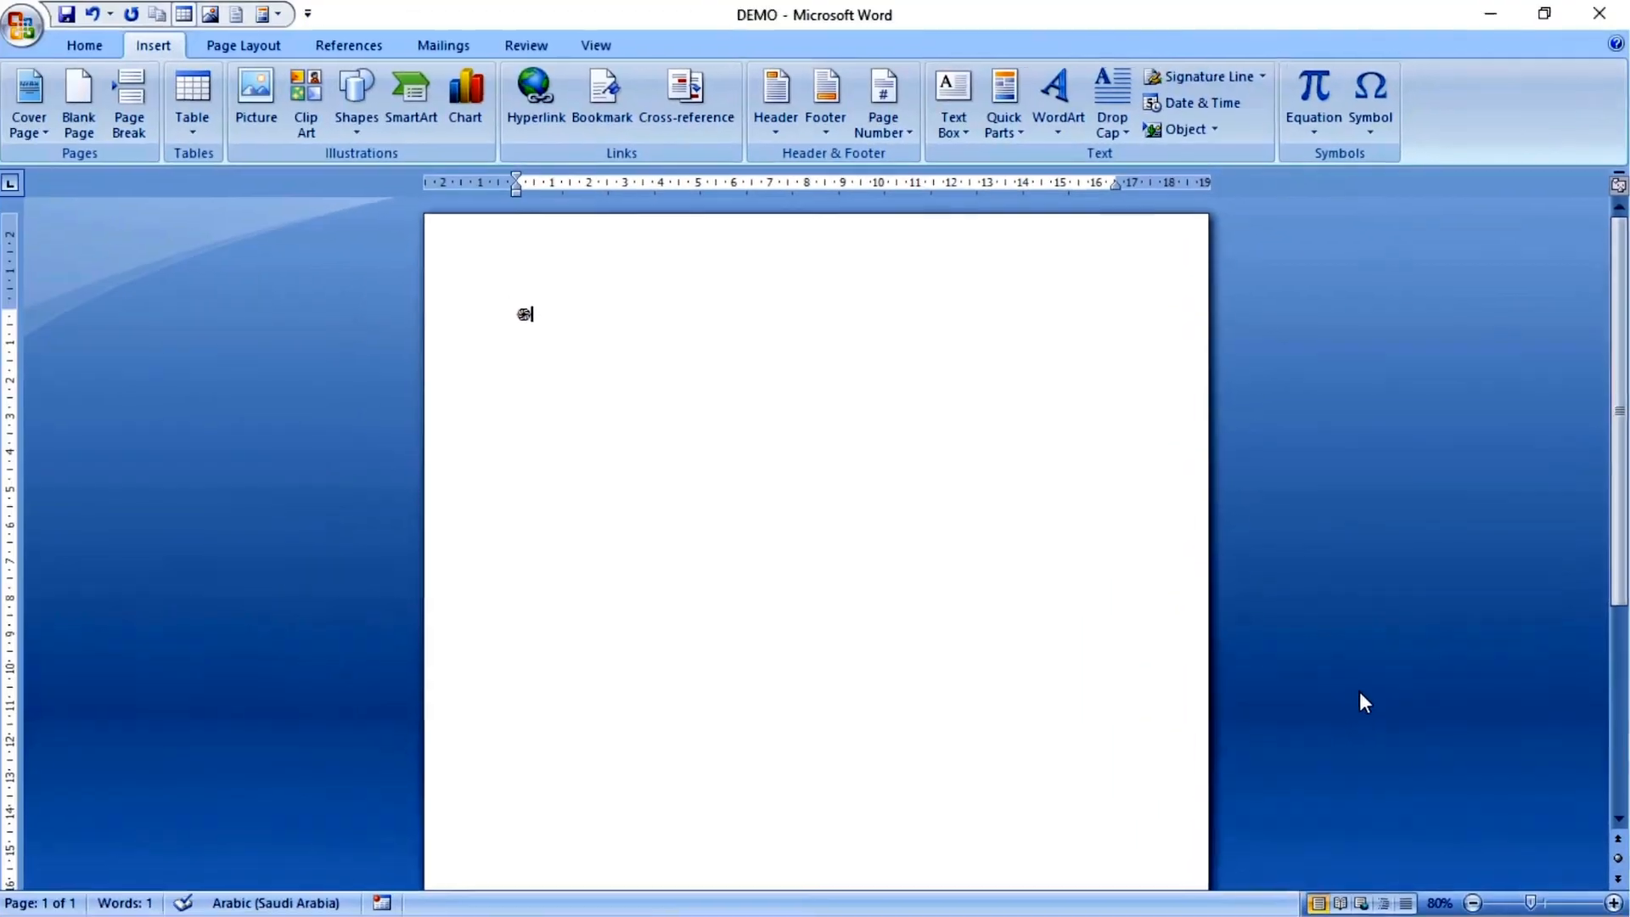